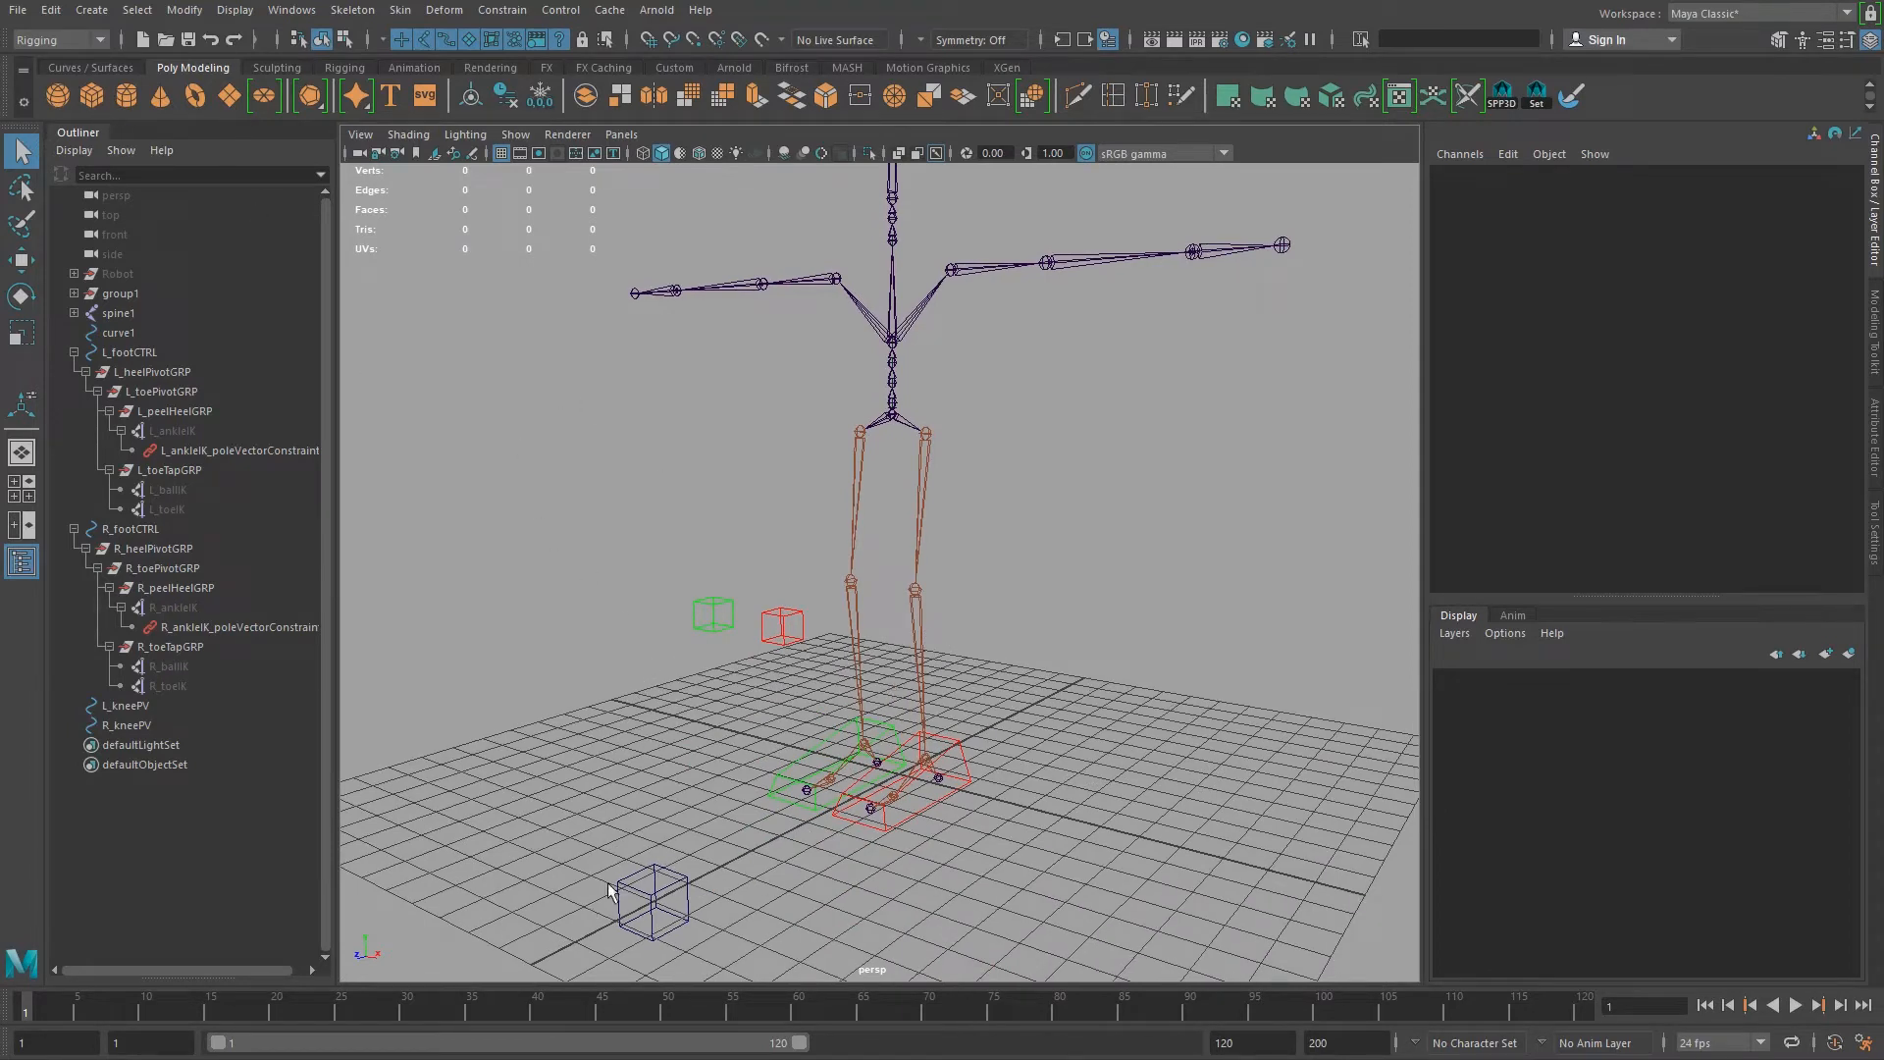
Step: Duplicate the dark blue cube control curve and snap the copy onto the ground between the feet at Translate Z -9
left_click(684, 889)
key("ctrl+d")
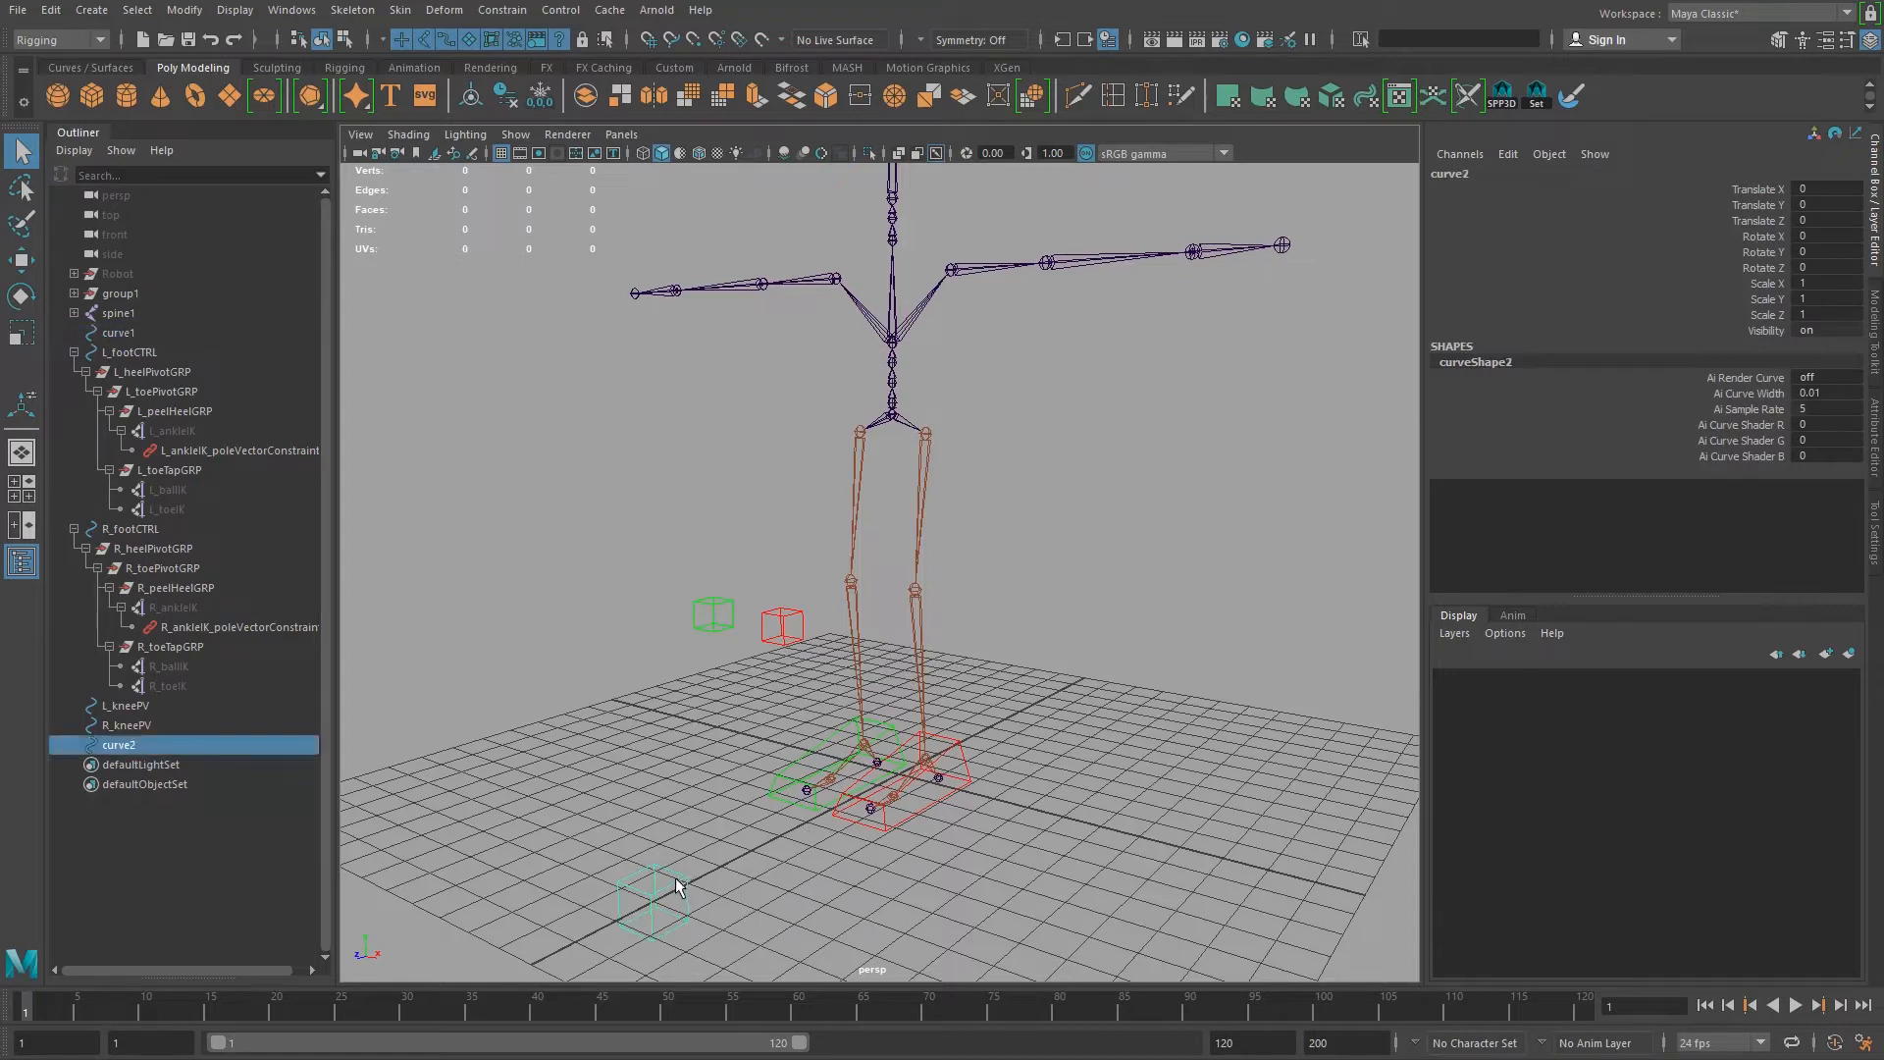
key("w")
left_click_drag(652, 887, 785, 802)
scroll(926, 813, "up", 5)
middle_click_drag(926, 812, 918, 623, "alt")
mouse_move(918, 623)
left_mouse_down("alt")
mouse_move(837, 492)
mouse_move(908, 618)
left_mouse_up("alt")
middle_click_drag(967, 512, 955, 567, "alt")
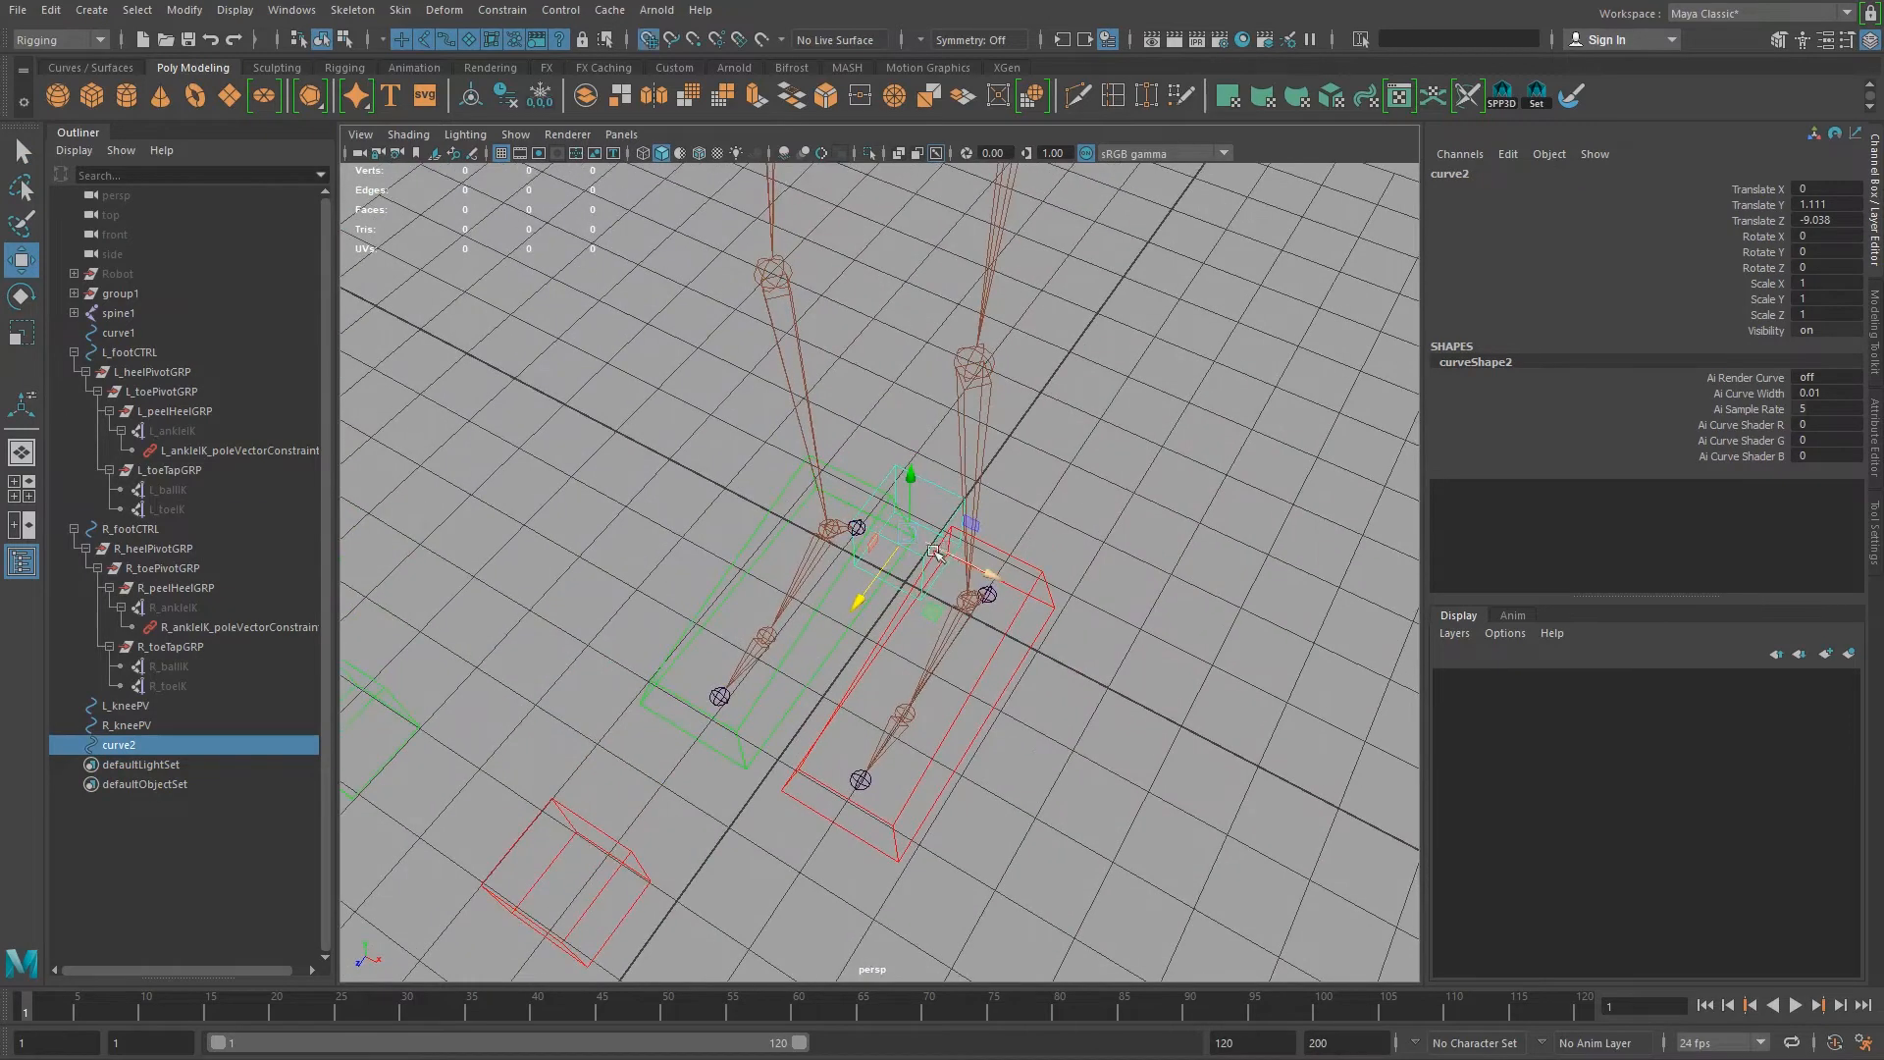
left_click_drag(907, 535, 1403, 707)
Step: Scale the copied cube to about 8.97 in X and 9.24 in Z so it surrounds both feet
scroll(942, 589, "down", 3)
key("r")
left_click_drag(854, 662, 83, 816, "alt")
left_click_drag(687, 766, 746, 726, "alt")
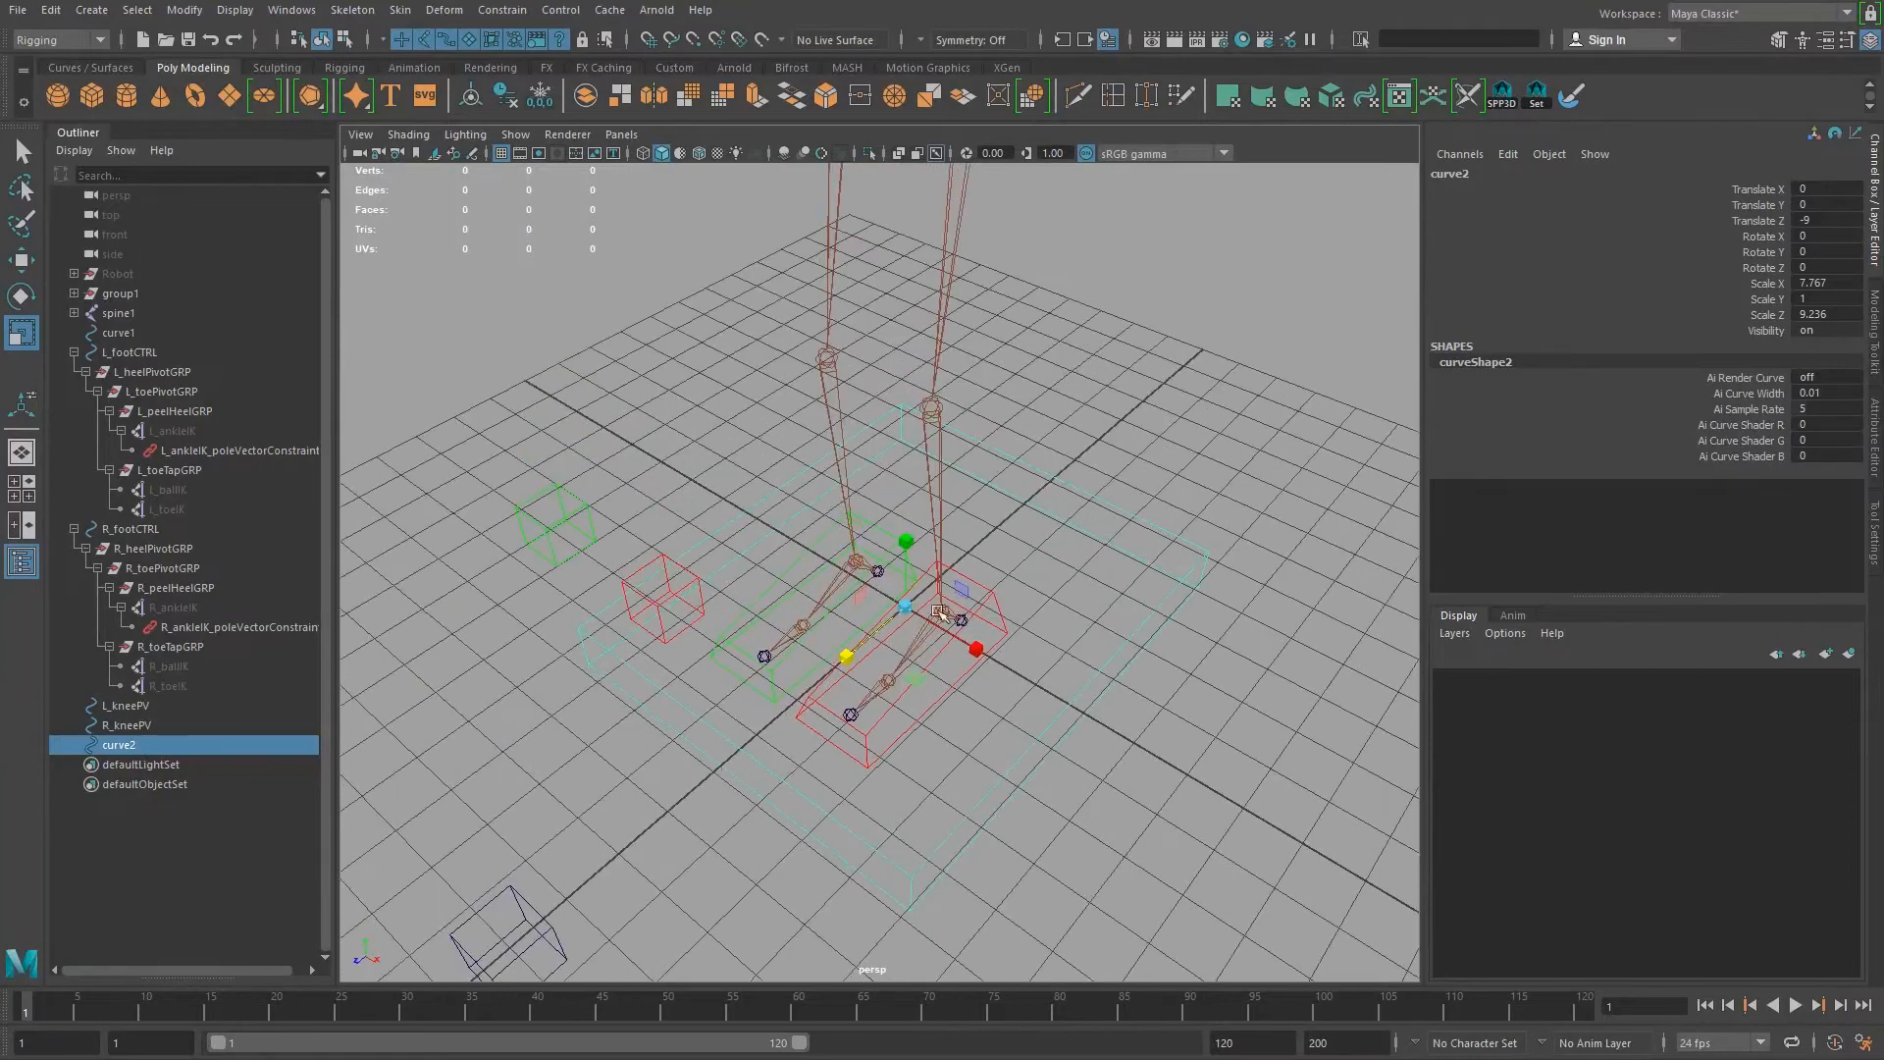
left_click_drag(976, 656, 984, 650)
Step: Raise the lower control vertices of the copied cube up to the ground line in the side view
key("space")
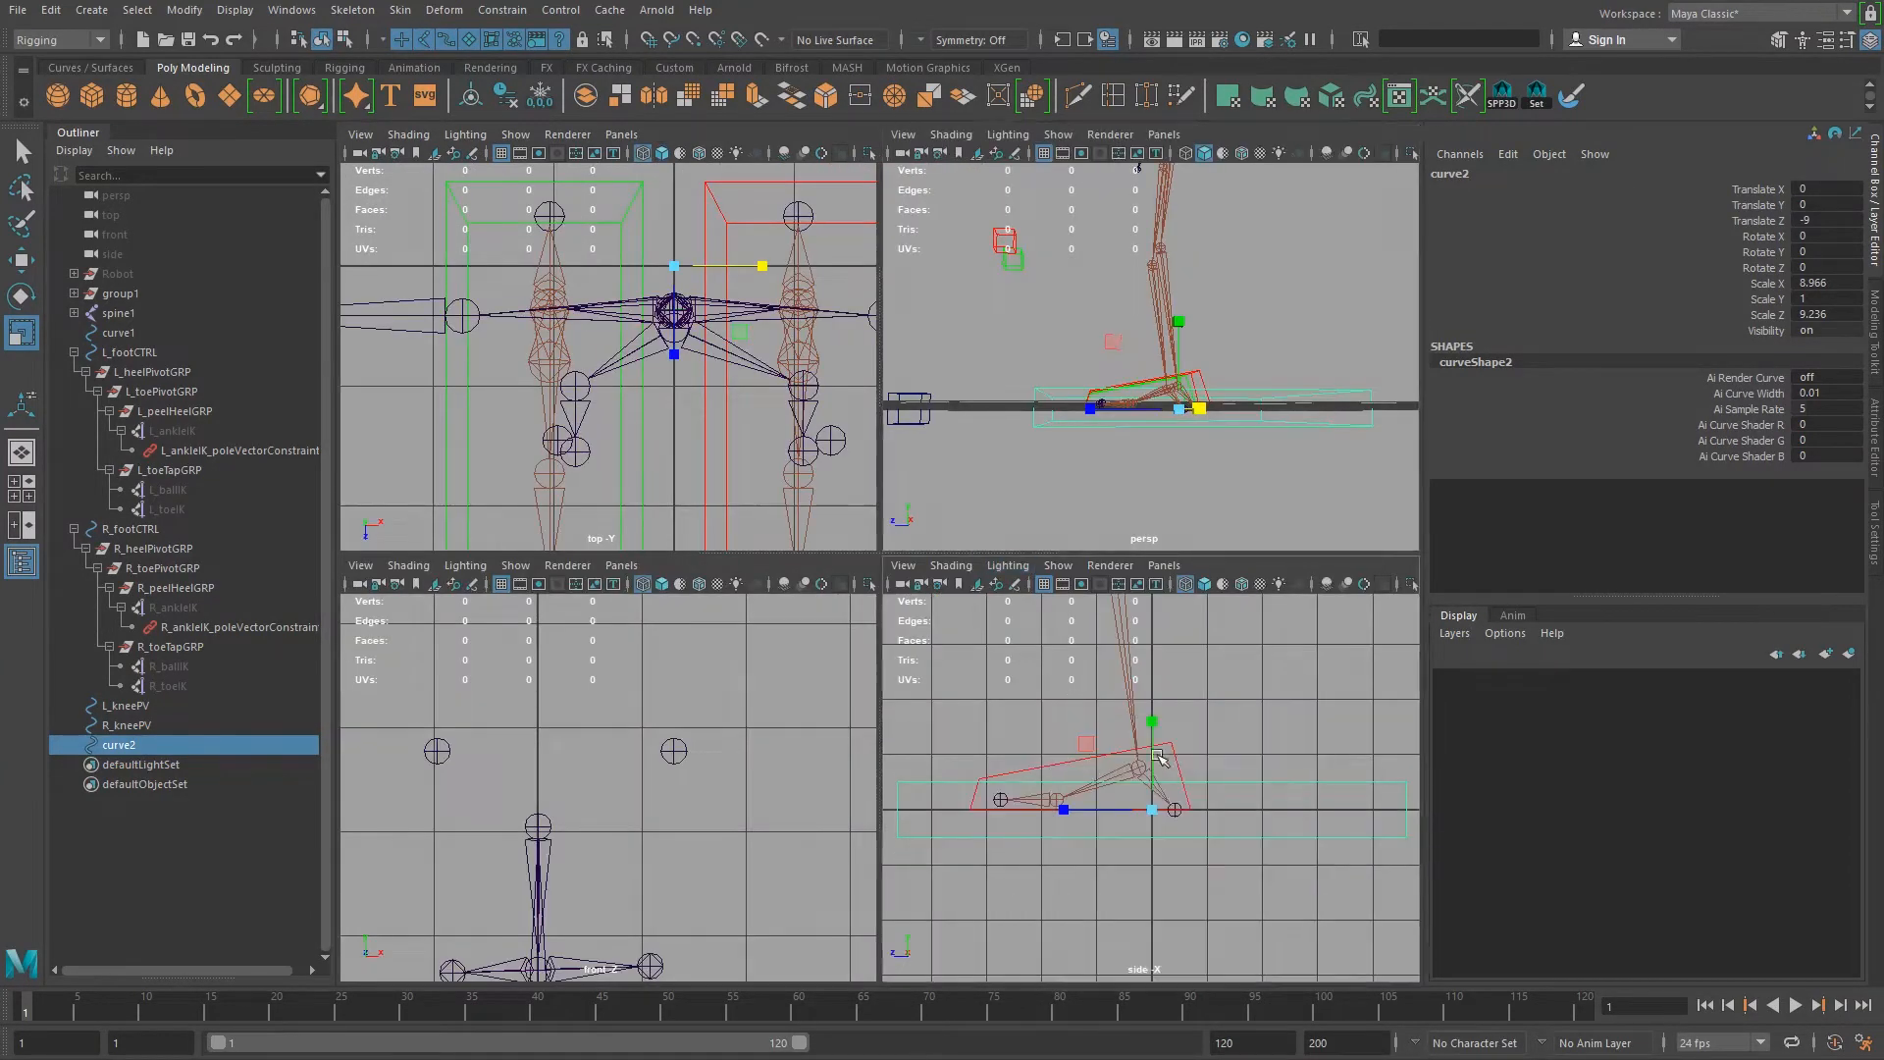
key("space")
middle_click_drag(1137, 695, 915, 517, "alt")
scroll(915, 517, "up", 1)
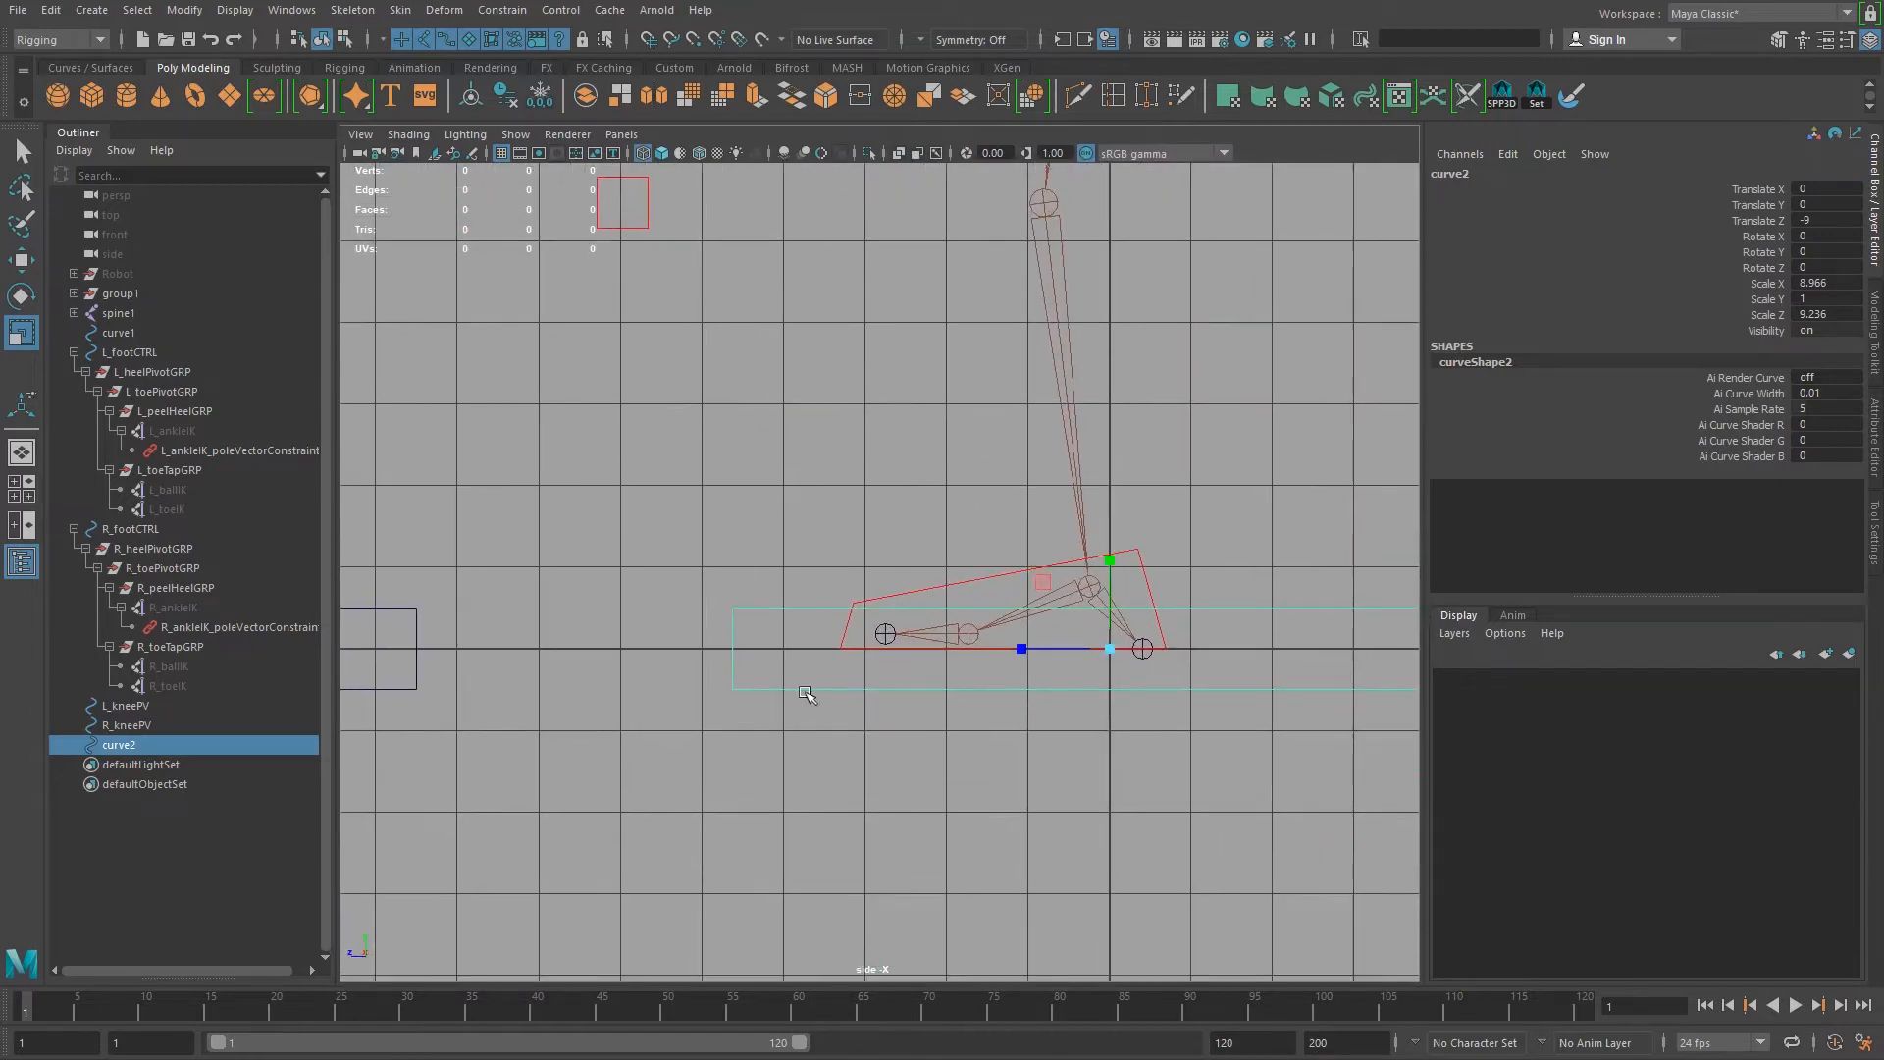
right_click_drag(822, 686, 760, 696)
left_click_drag(717, 675, 753, 709)
middle_click_drag(1044, 763, 710, 710, "alt")
left_click_drag(1123, 604, 1189, 686, "shift")
key("w")
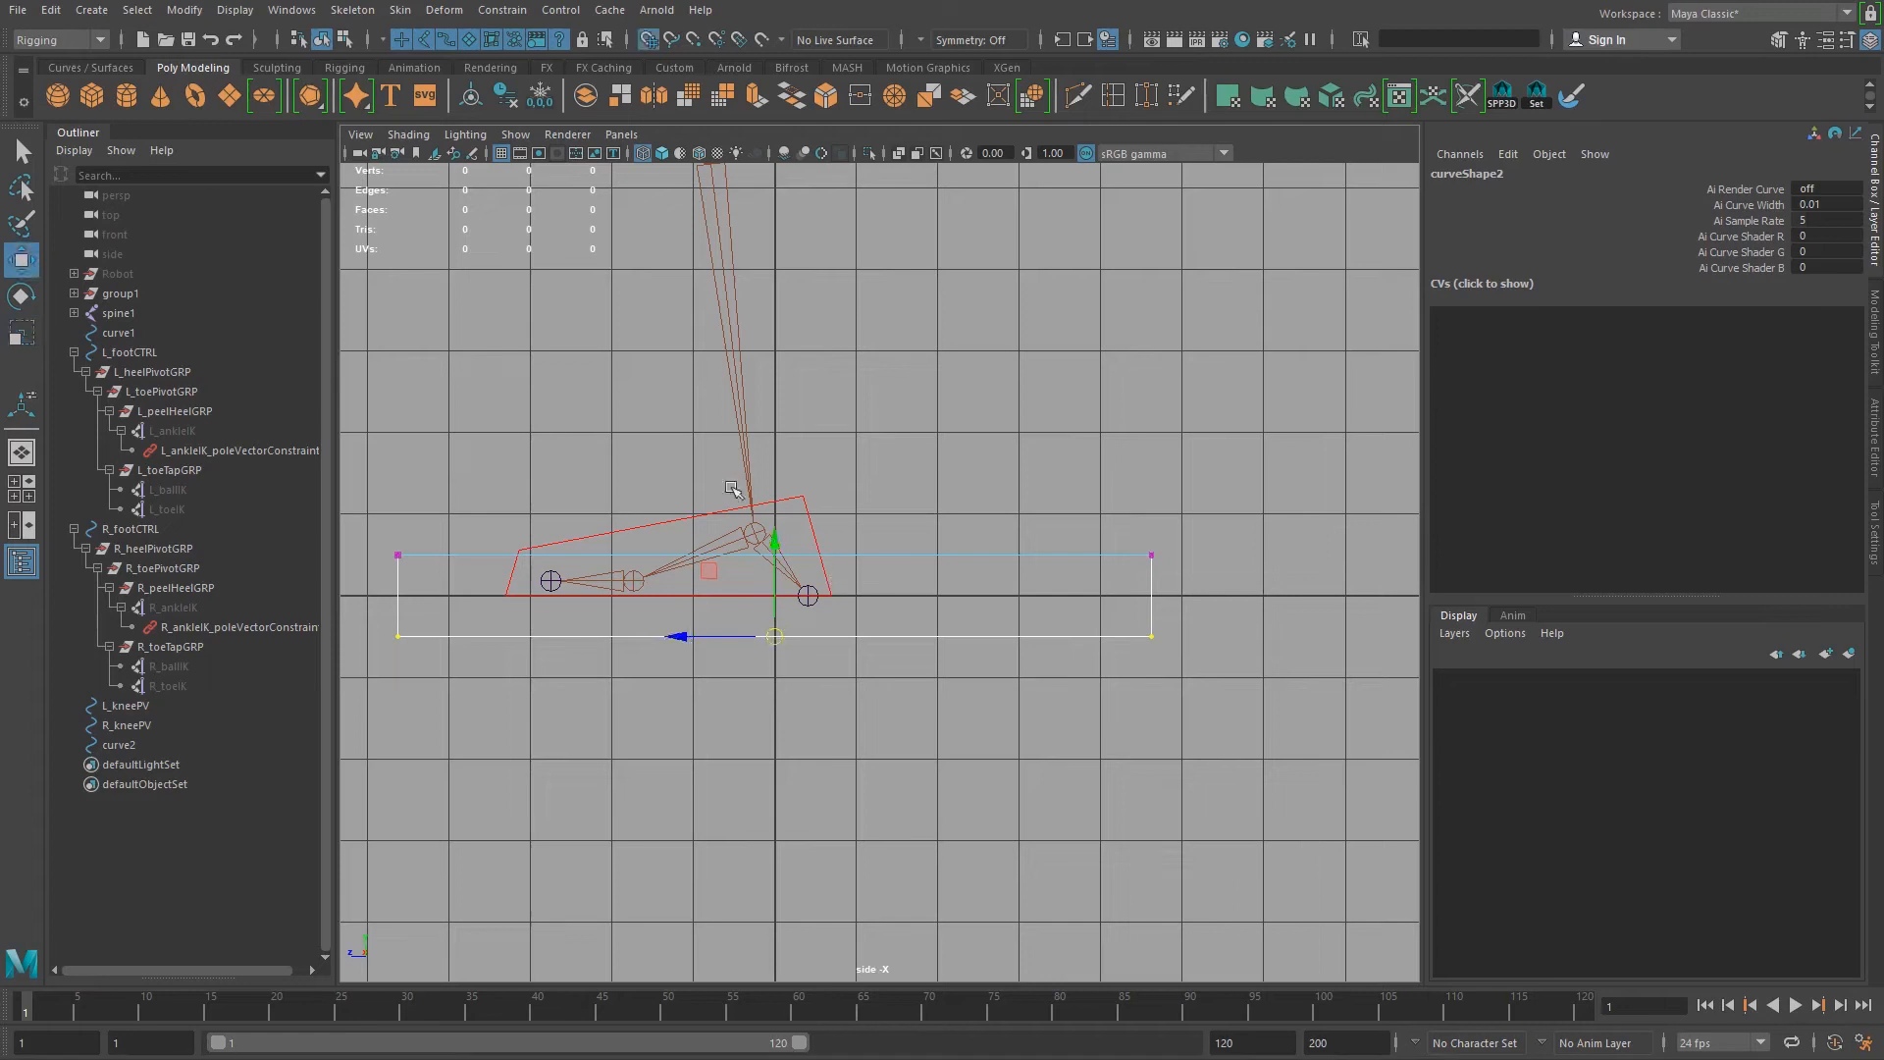
left_click_drag(775, 551, 775, 510)
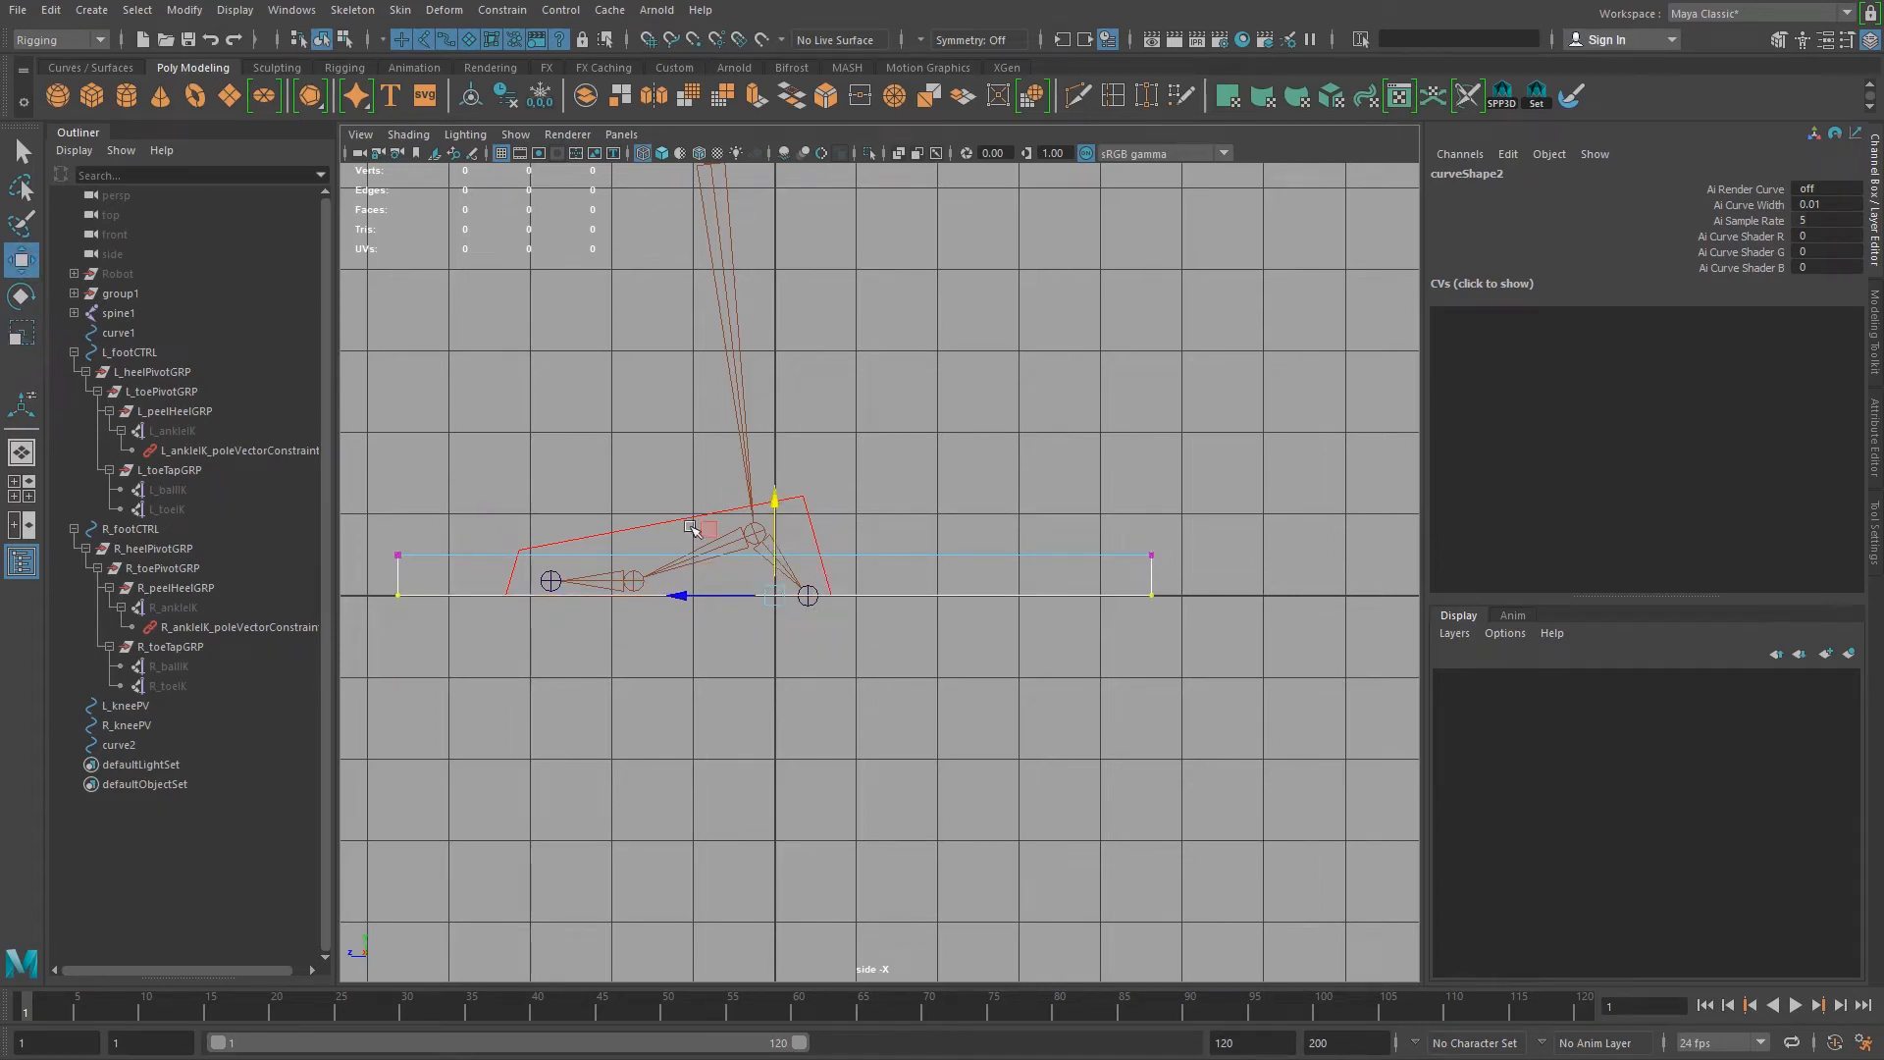
Step: Shift the front and back control vertices of the flat box slightly forward to recentre it around the feet
key("space")
left_click_drag(1214, 458, 1155, 390, "alt")
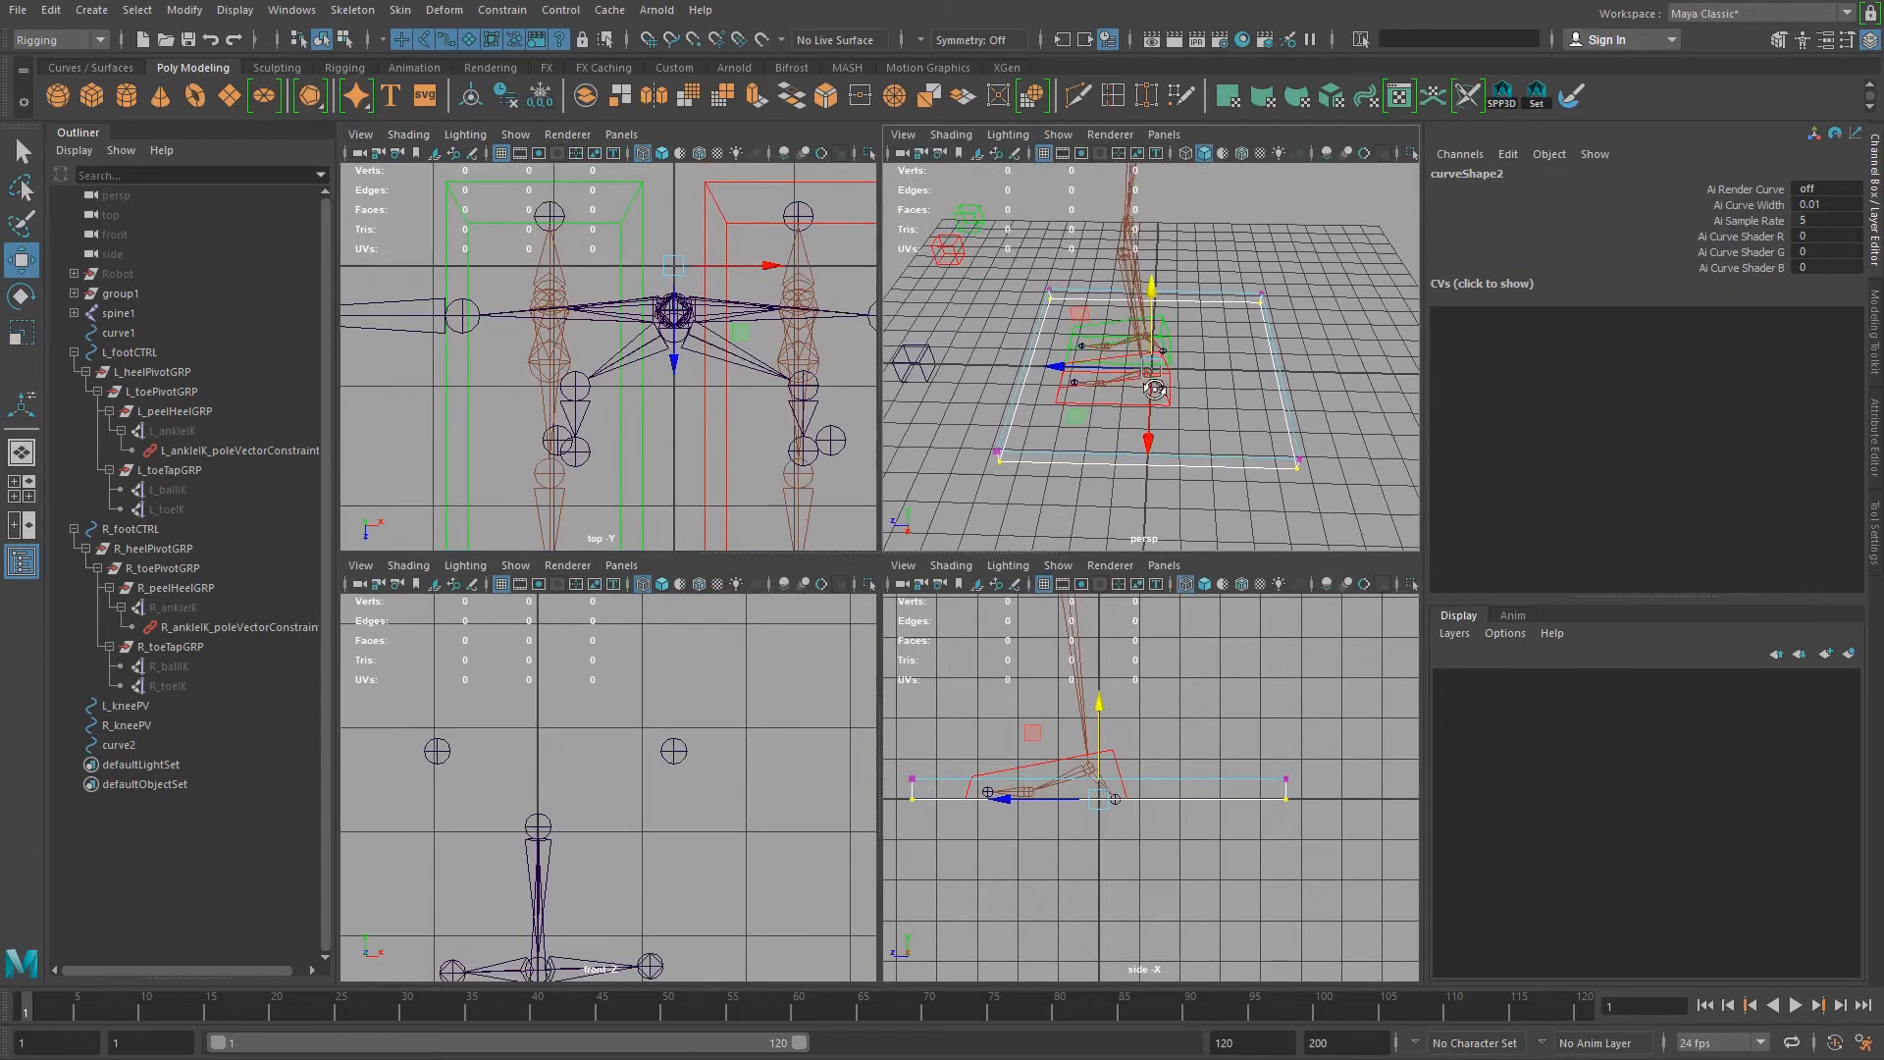
left_click_drag(1062, 319, 1065, 323)
left_click_drag(926, 417, 1015, 491, "shift")
left_click_drag(954, 357, 926, 354)
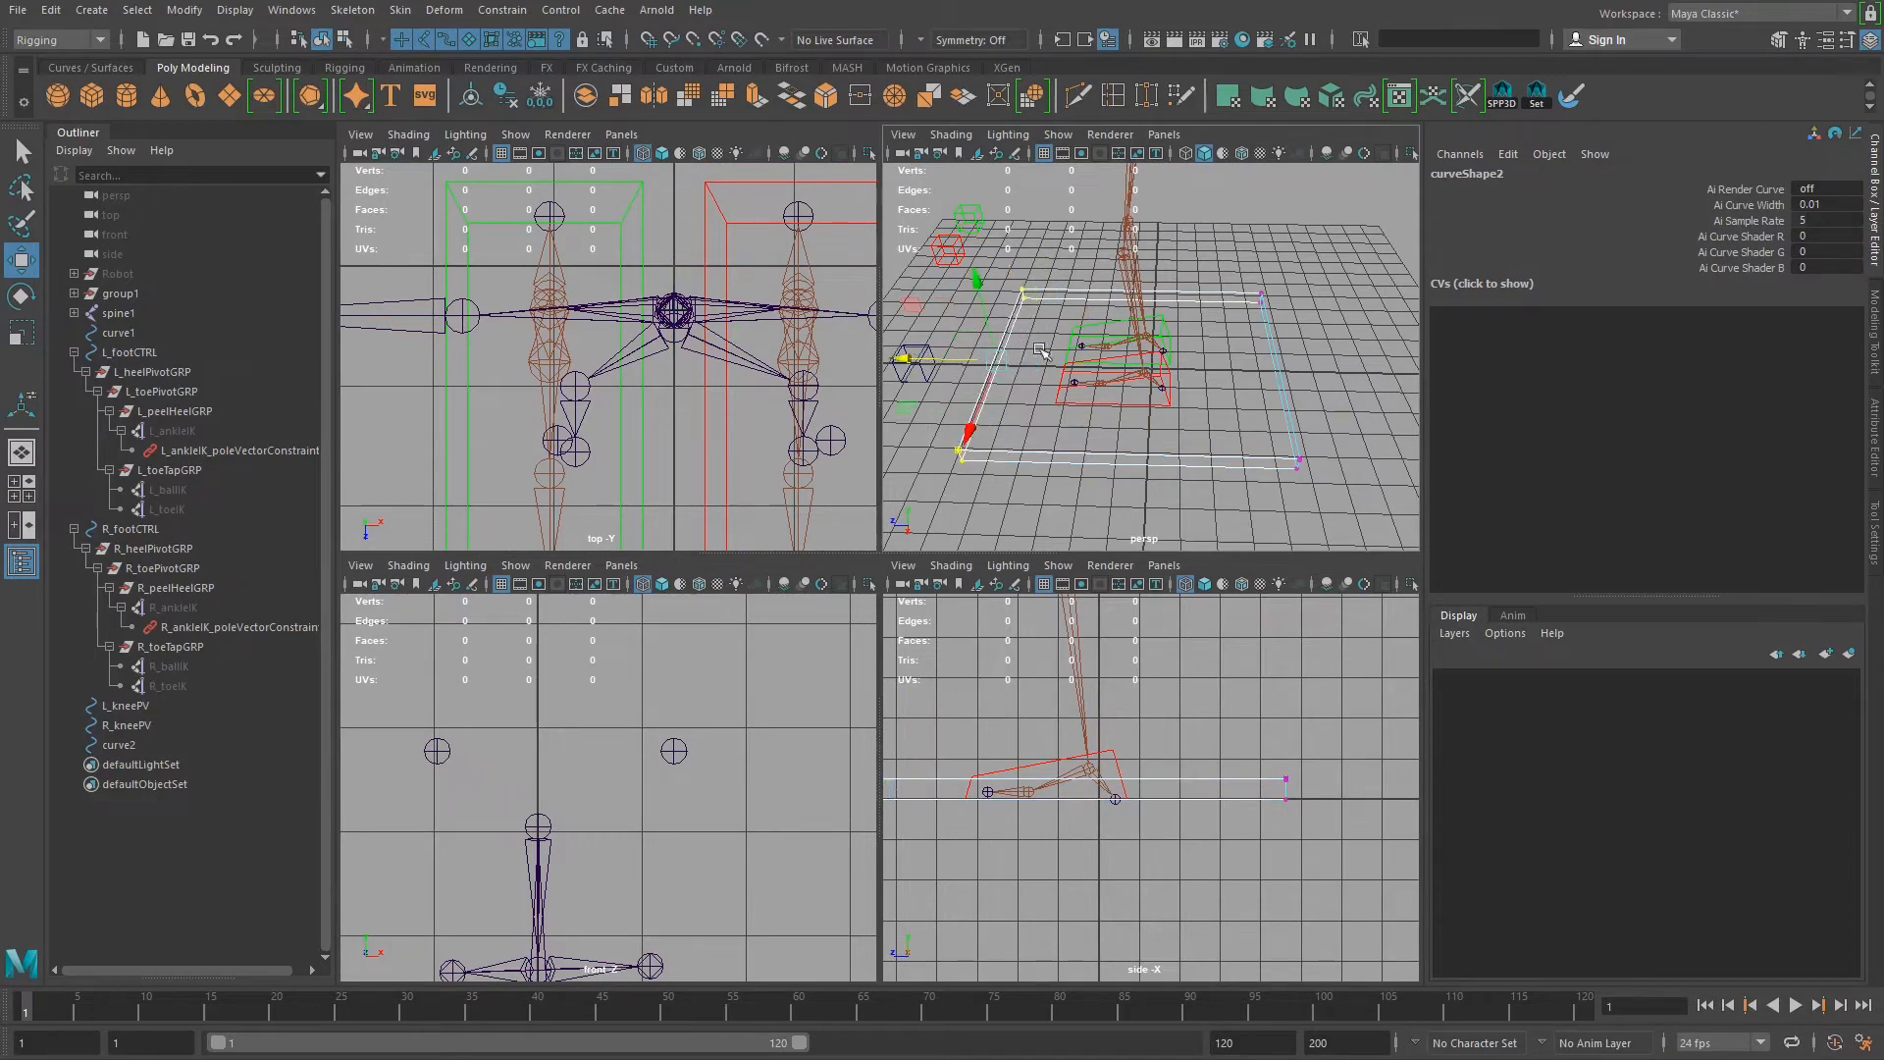
left_click_drag(1239, 281, 1391, 510)
left_click_drag(1195, 368, 1165, 353)
left_click_drag(1209, 426, 1262, 446, "alt")
right_click_drag(1262, 447, 1310, 398)
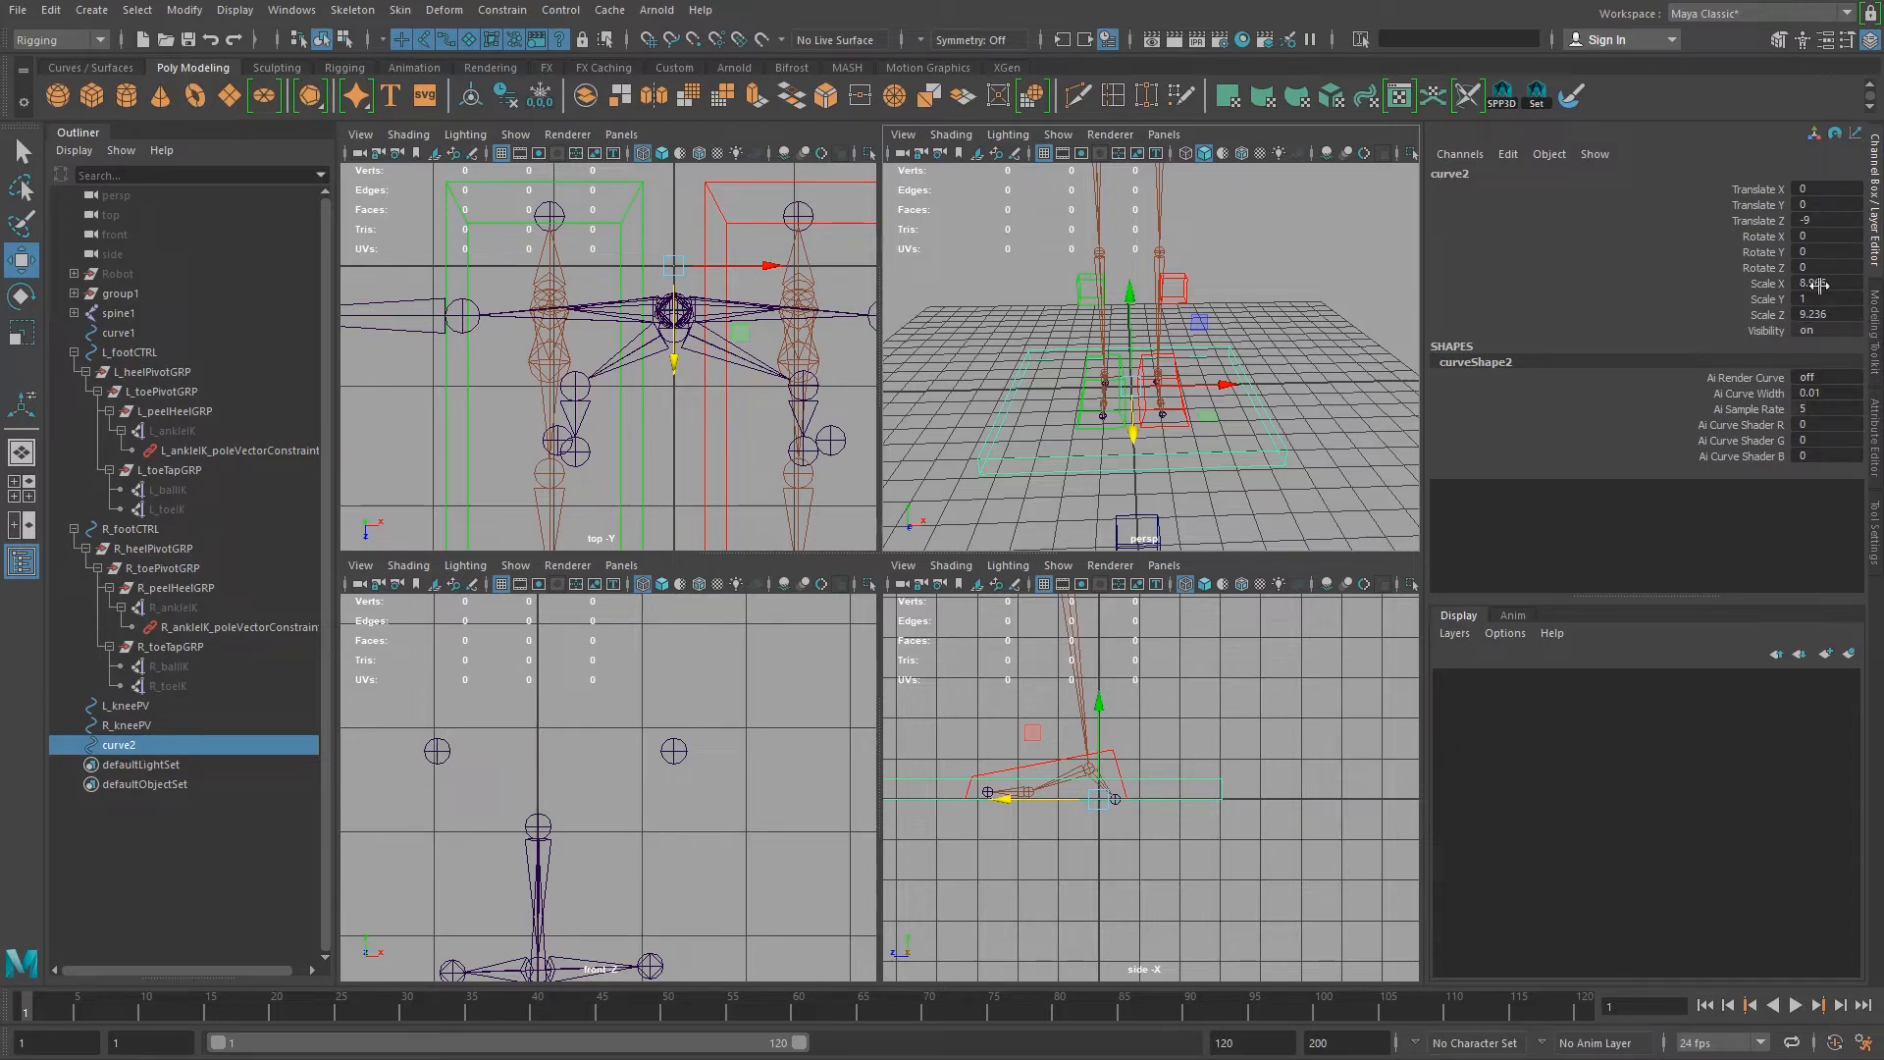
Step: Freeze the box curve's transformations and rename it MasterCTRL
left_click(540, 95)
key("a")
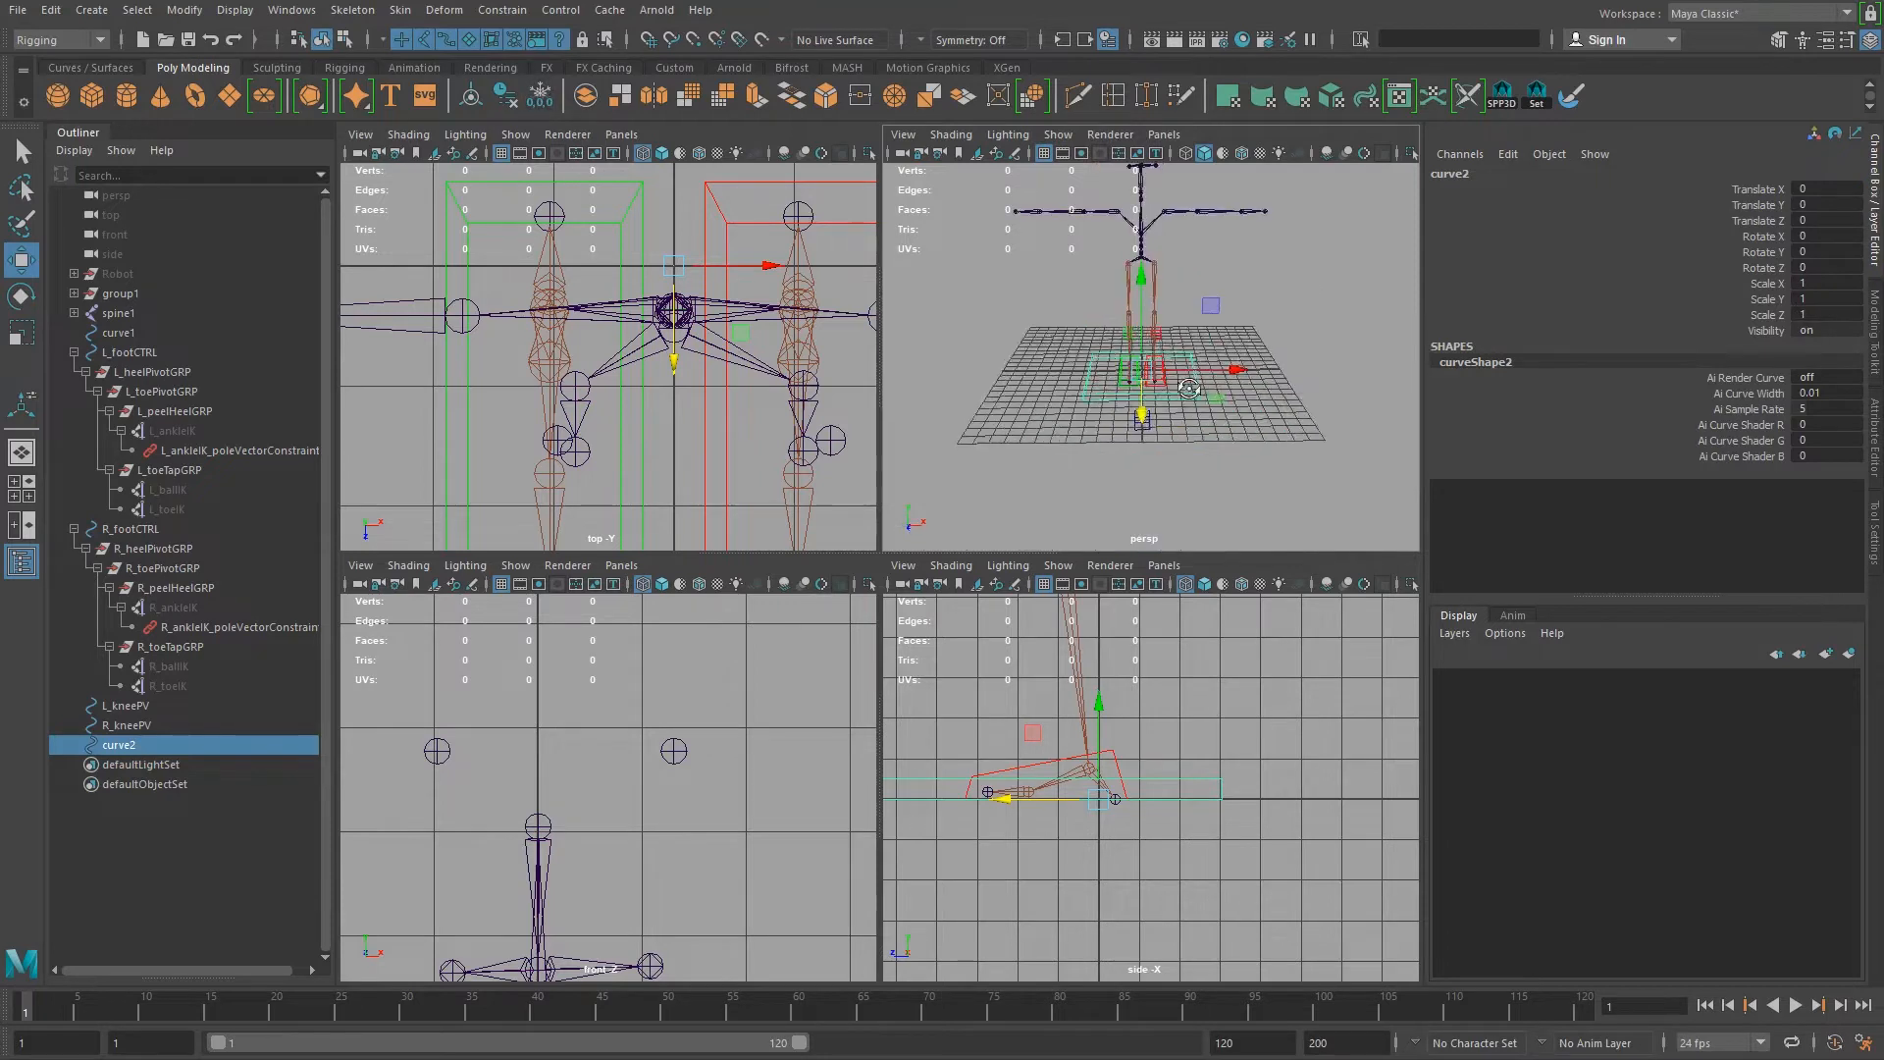
double_click(1489, 175)
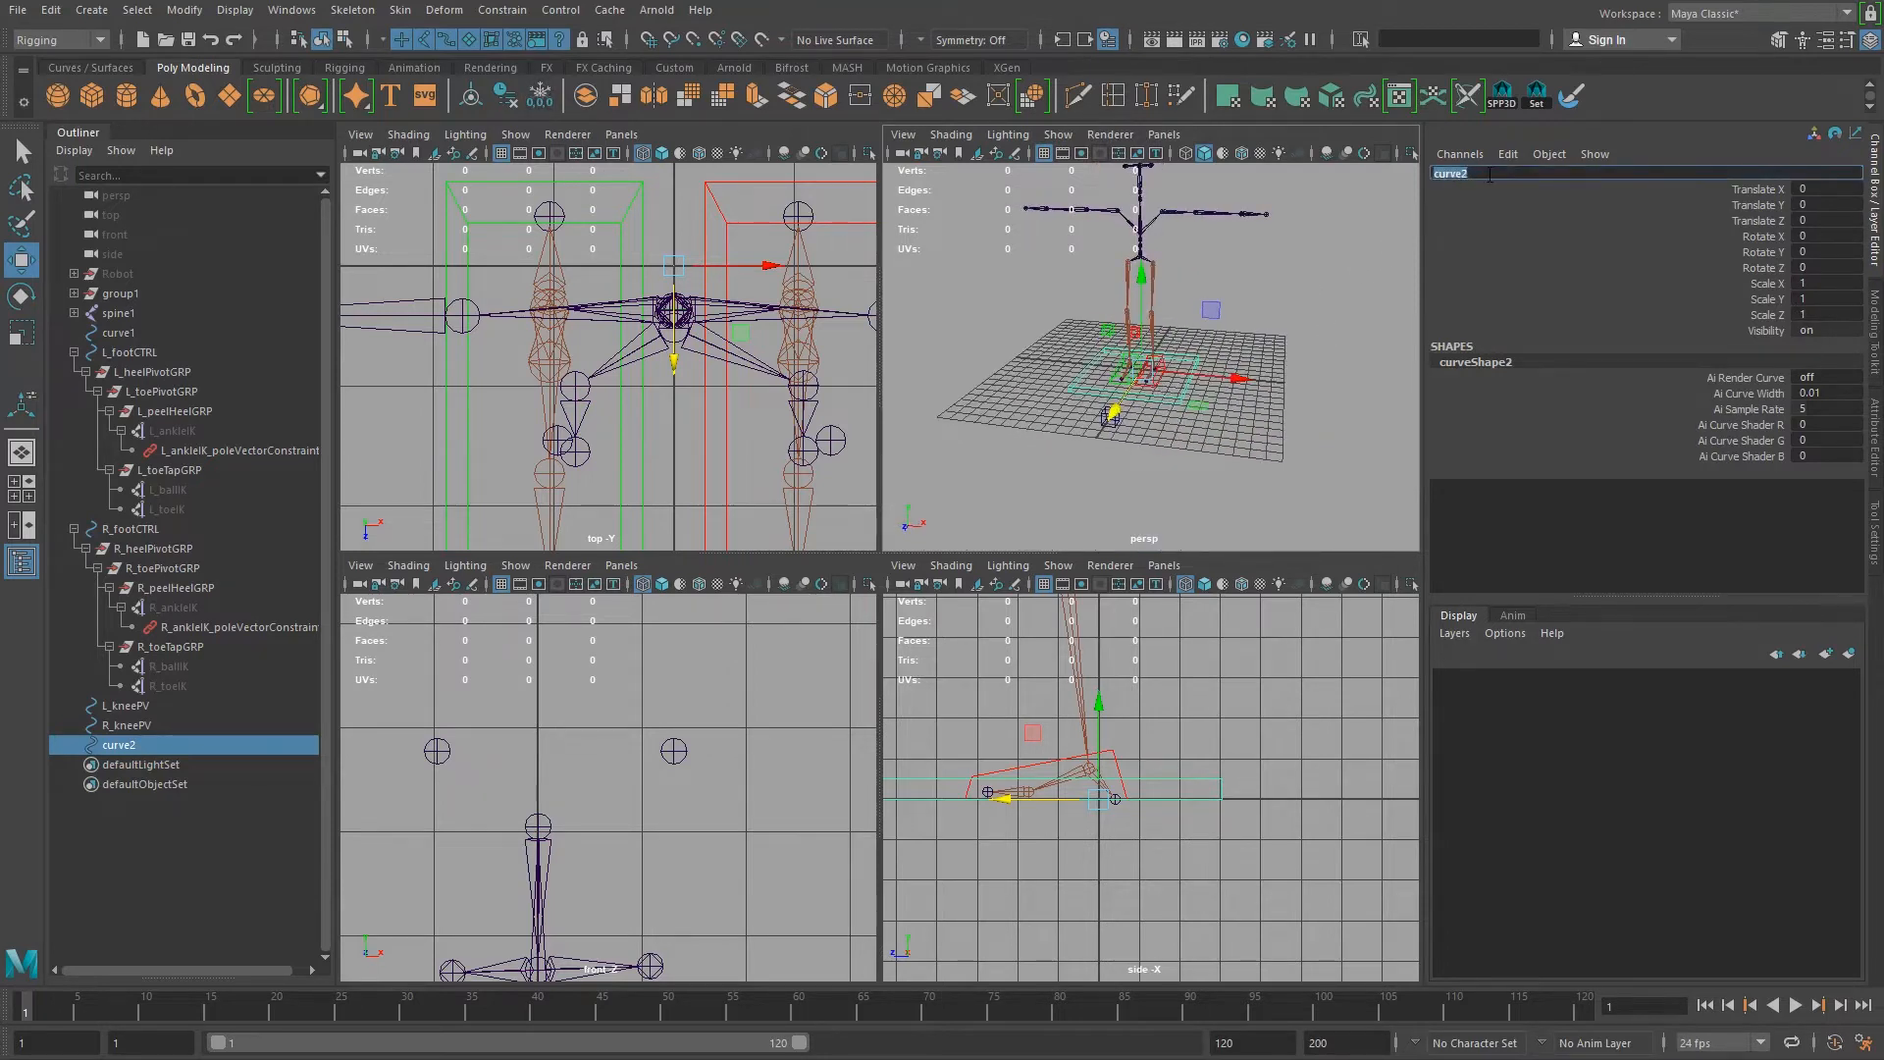
type("MasterCTRL")
key("Return")
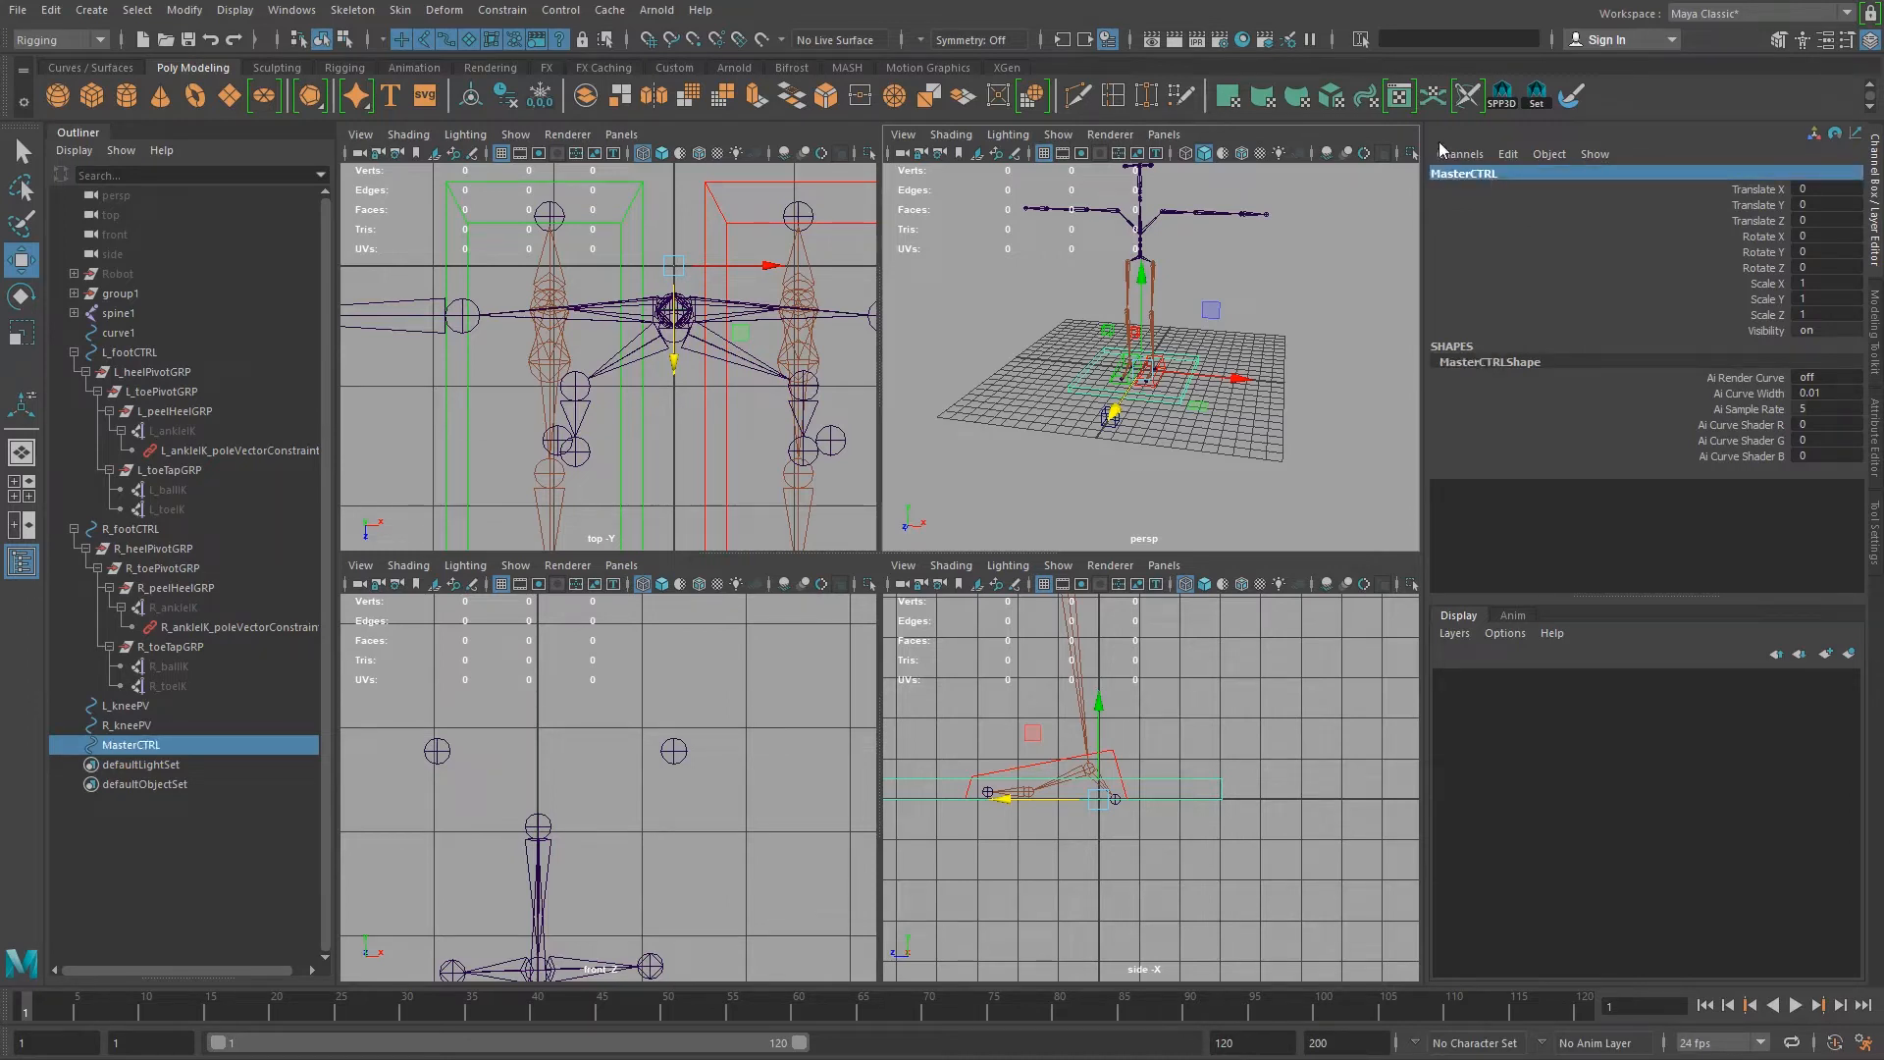
Step: Snap the pivot of MasterCTRL to the grid origin
left_click_drag(1210, 371, 1234, 457, "alt")
scroll(1321, 420, "up", 5)
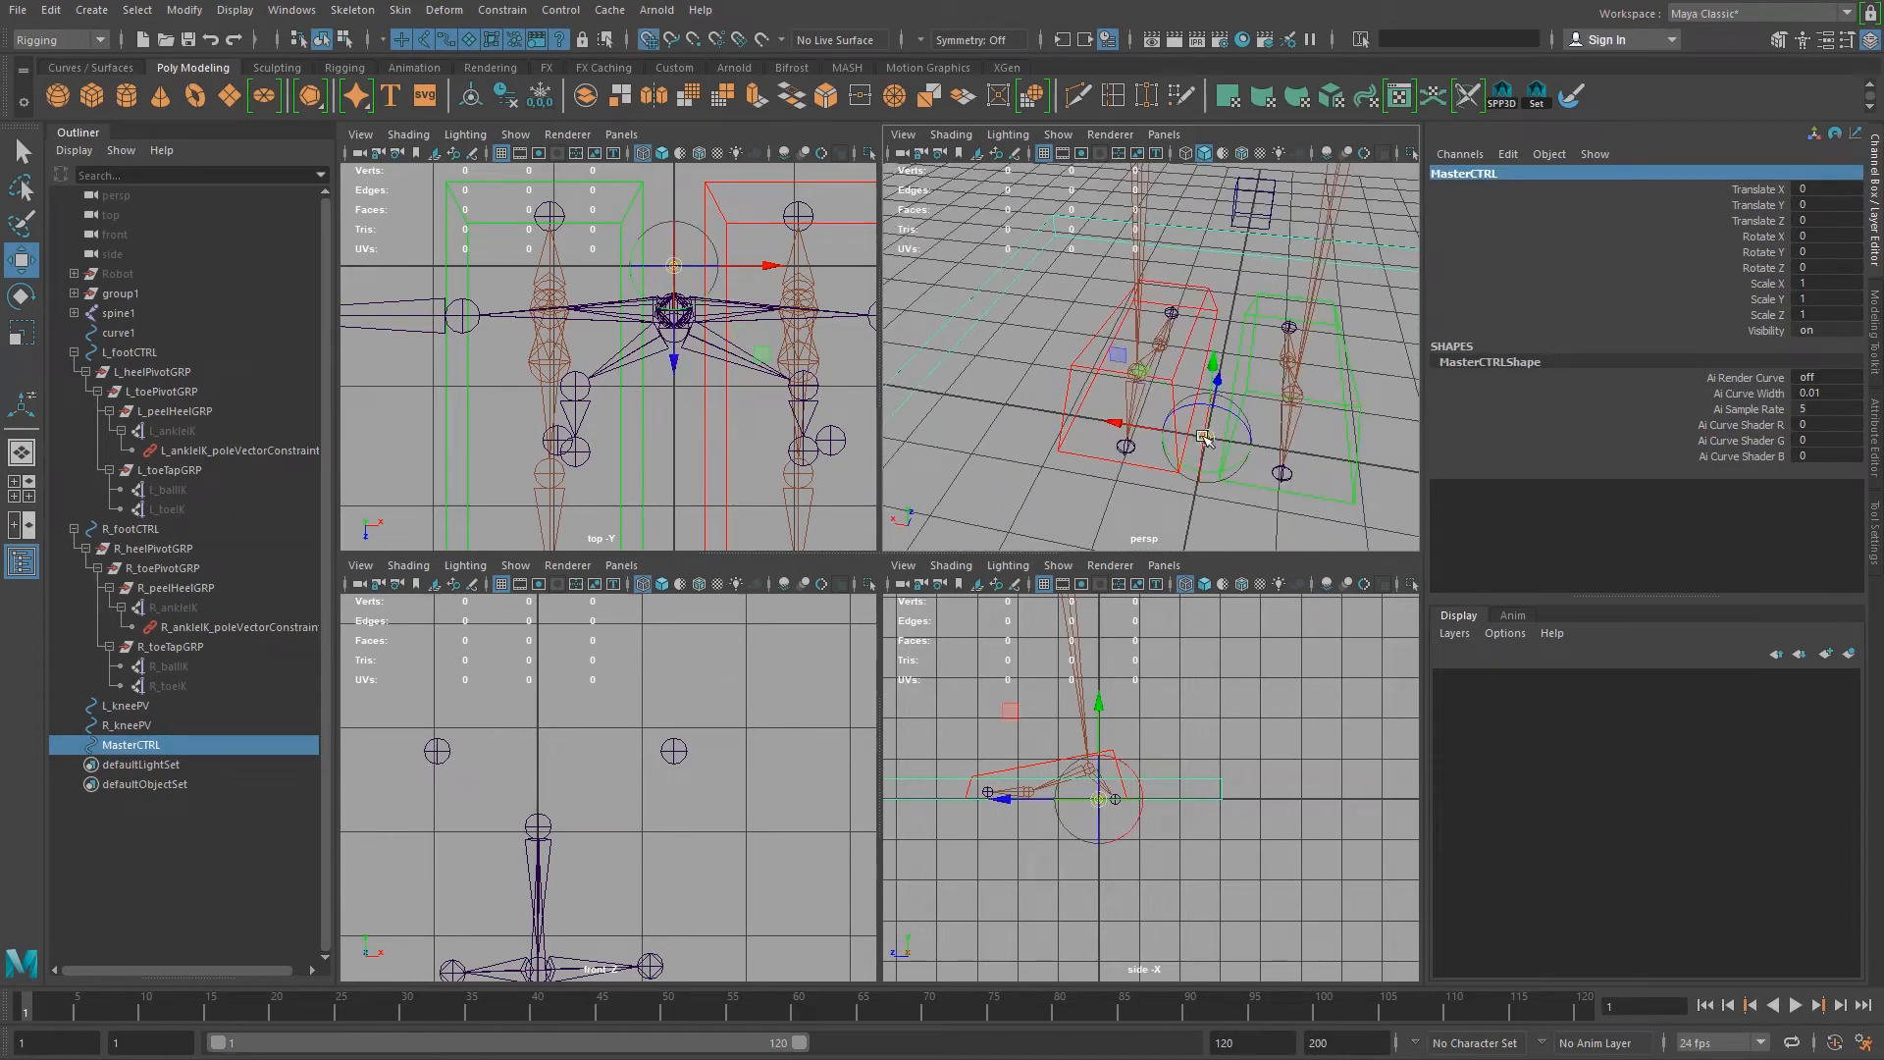
left_click(1206, 437)
left_click_drag(1297, 434, 1154, 376, "alt")
scroll(1232, 399, "down", 5)
key("space")
scroll(864, 550, "down", 3)
left_click_drag(839, 564, 846, 555, "alt")
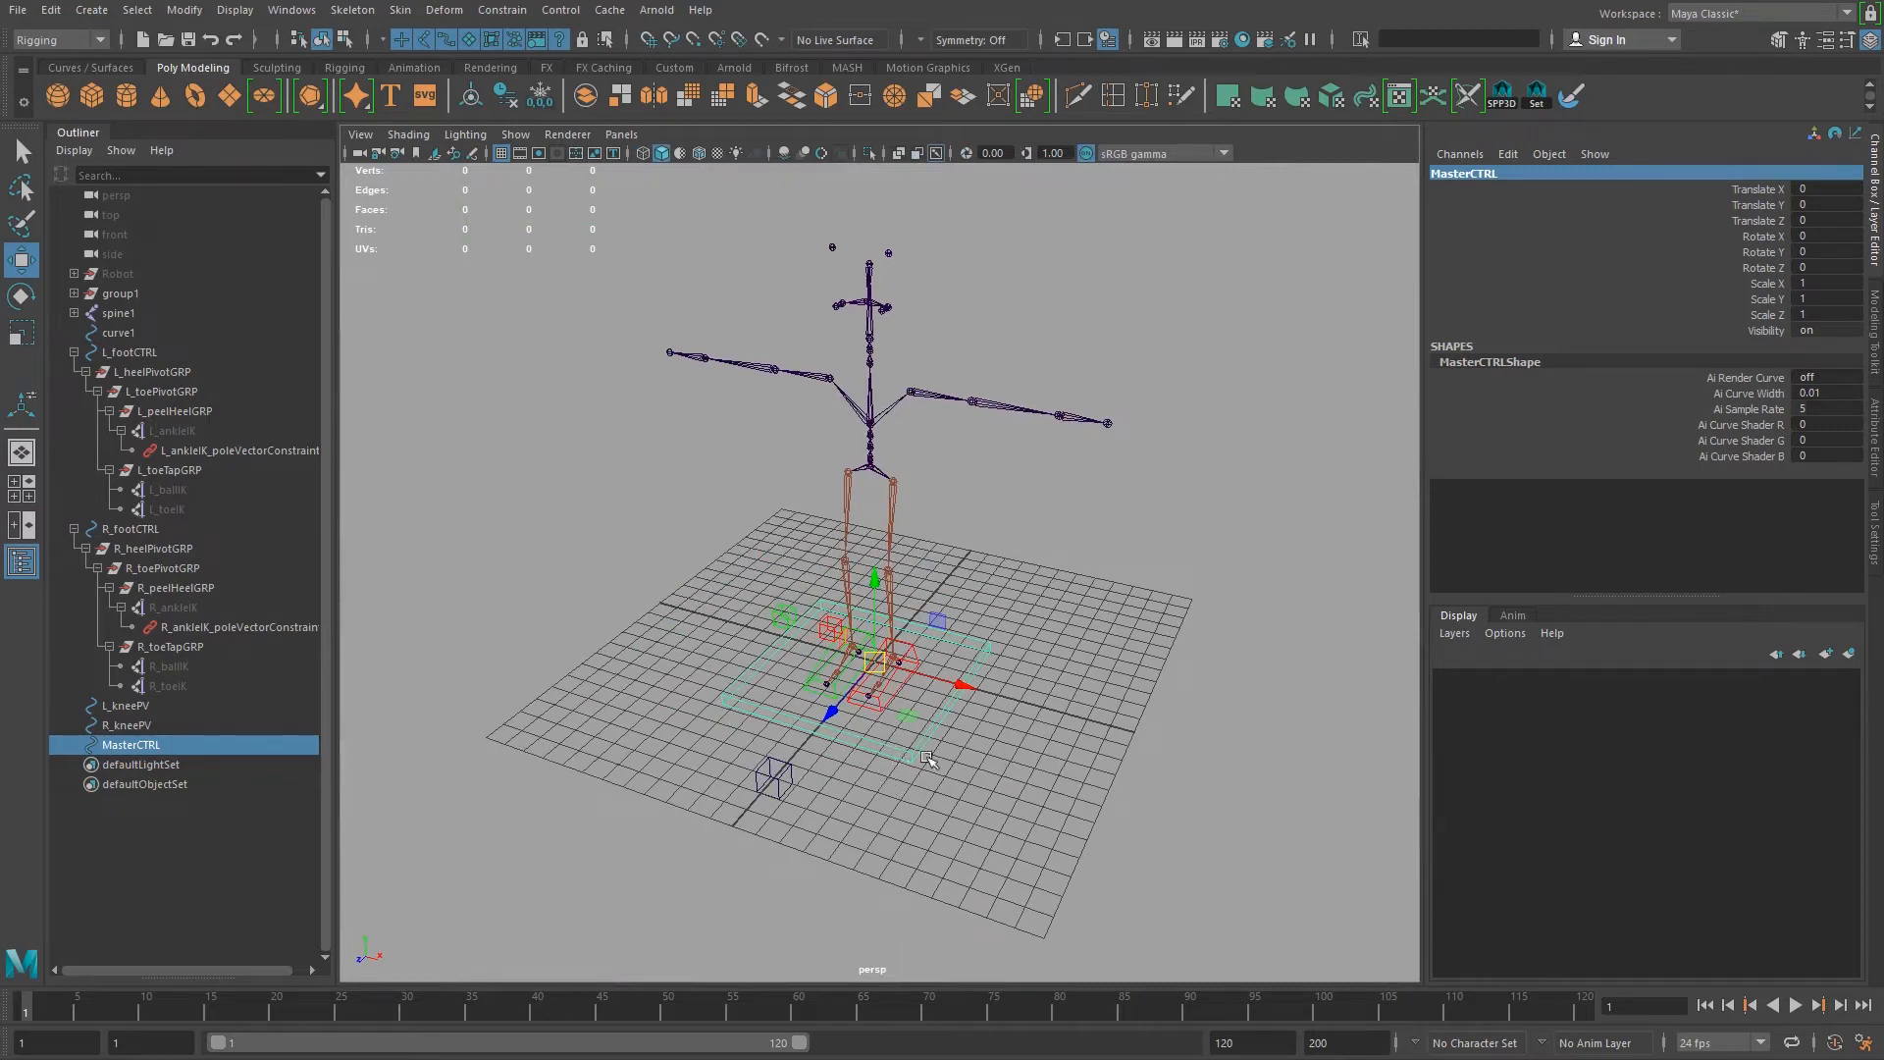
Step: Enable drawing overrides on the MasterCTRL shape and set its index color to yellow
scroll(945, 757, "up", 4)
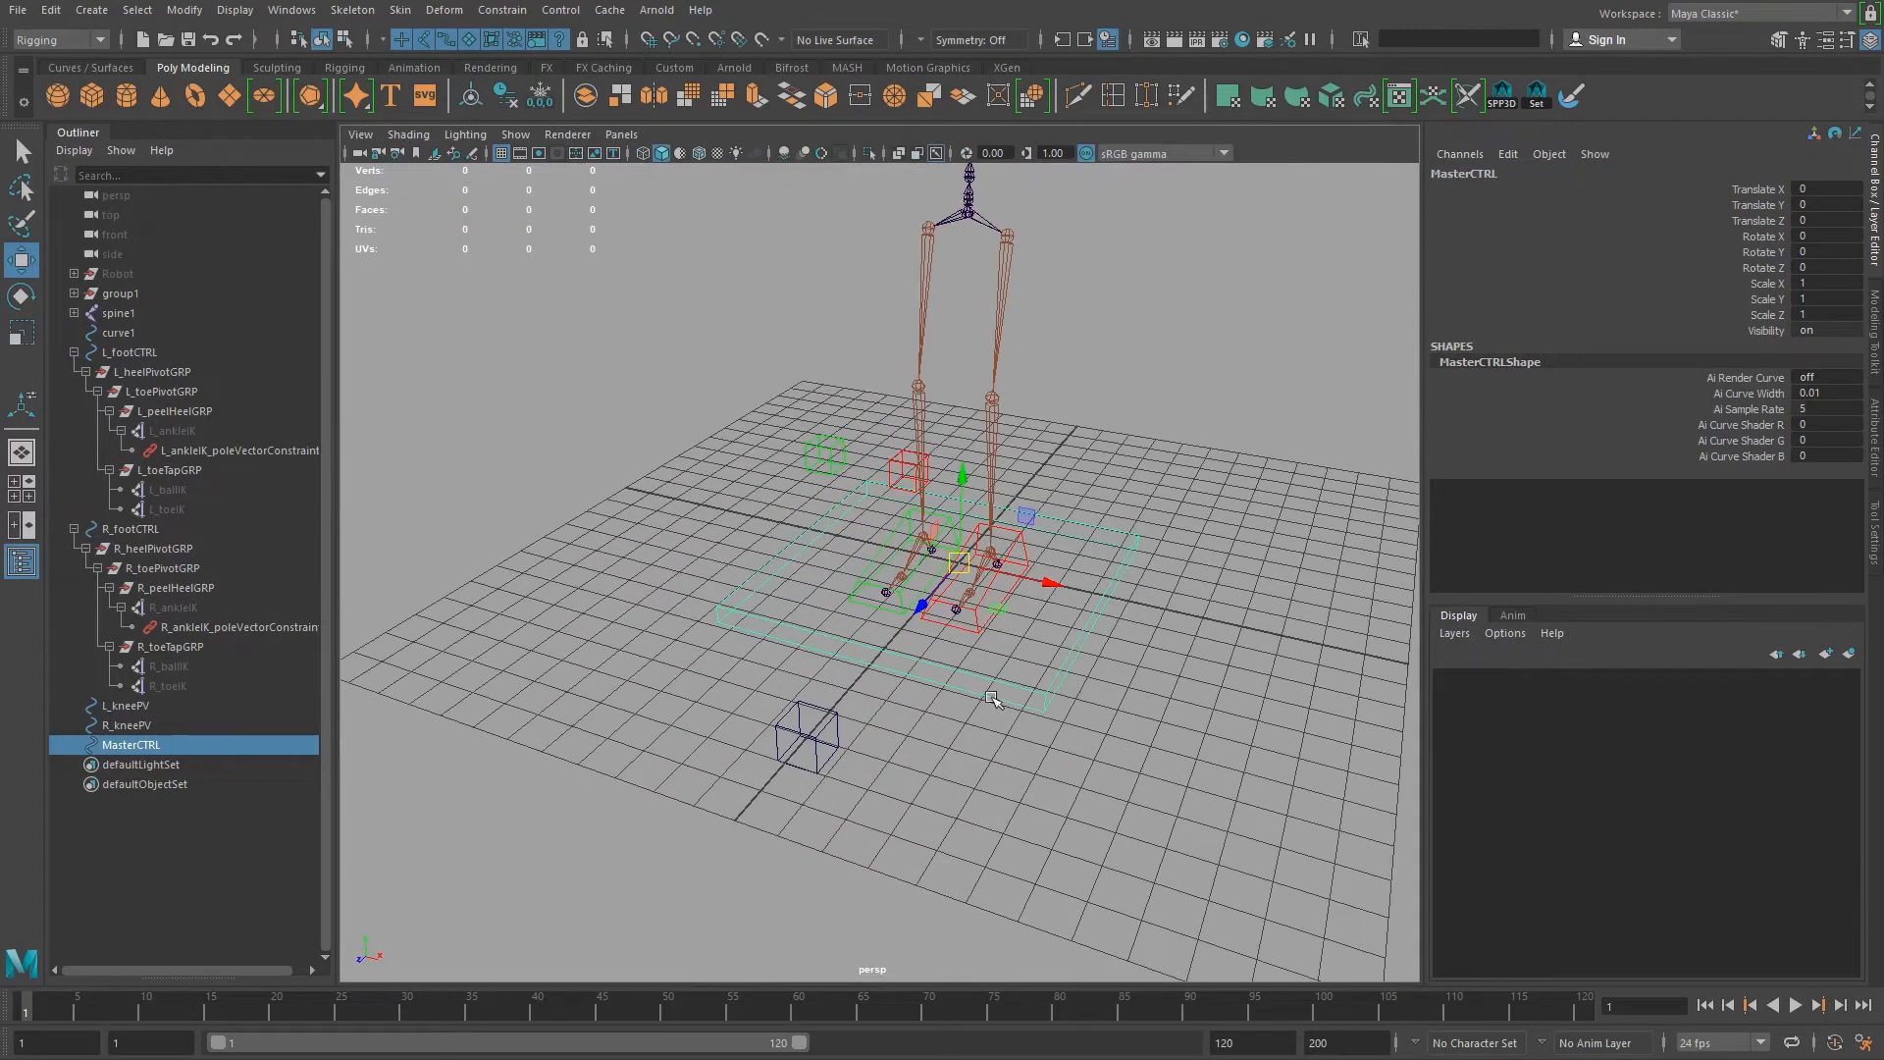
scroll(990, 699, "up", 2)
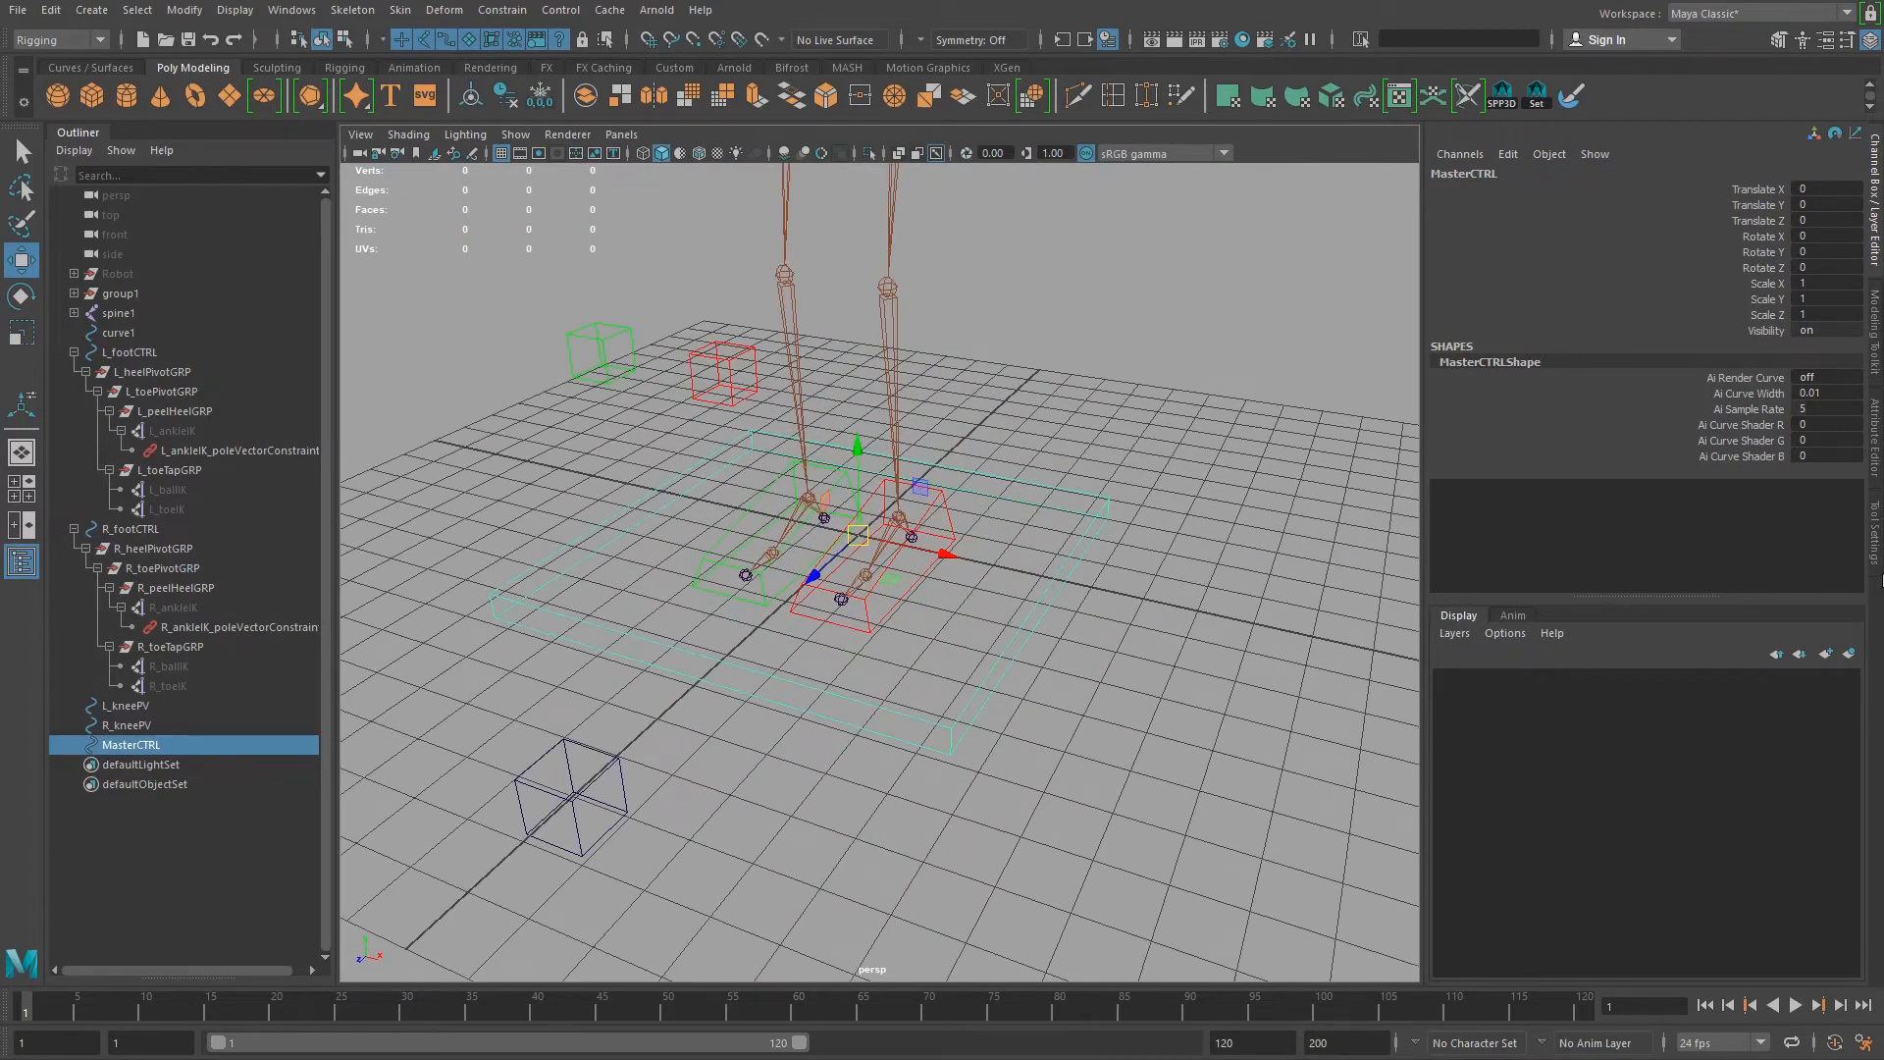
left_click(1876, 420)
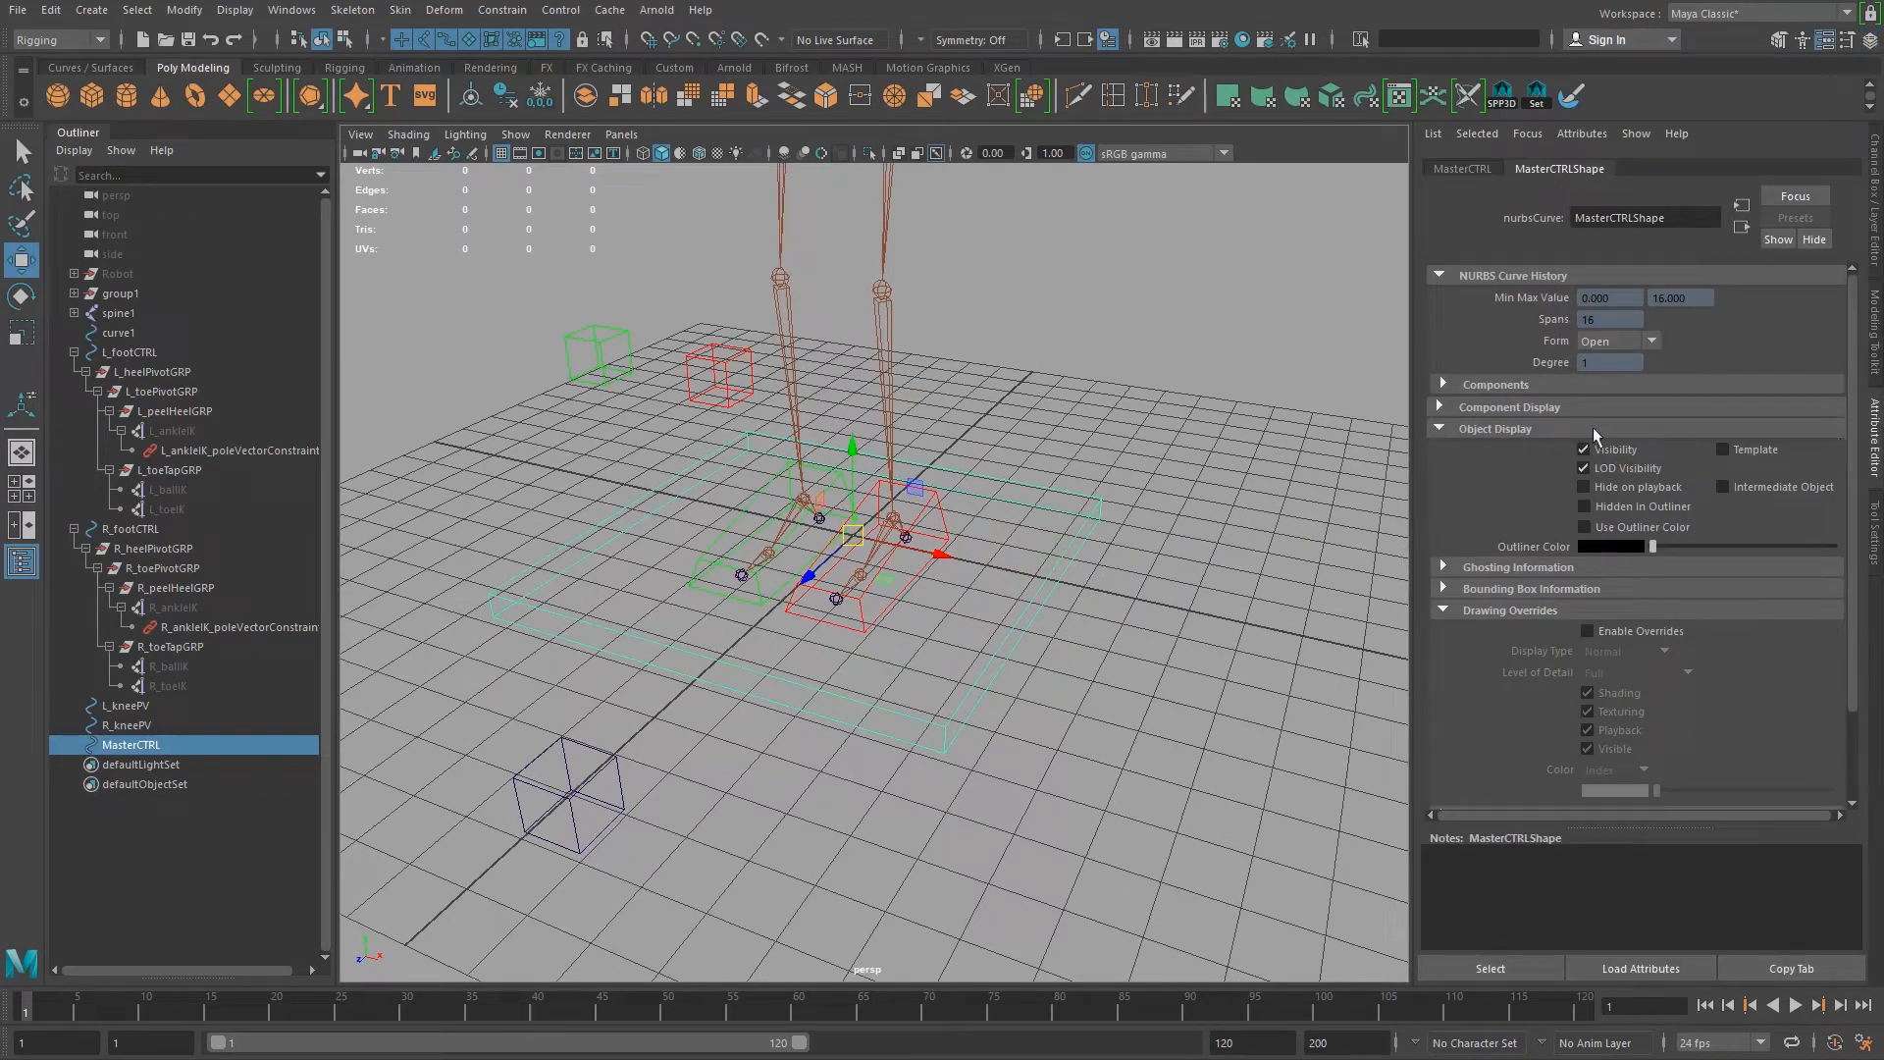
left_click(1588, 632)
scroll(1802, 677, "down", 3)
left_click_drag(1659, 684, 1787, 690)
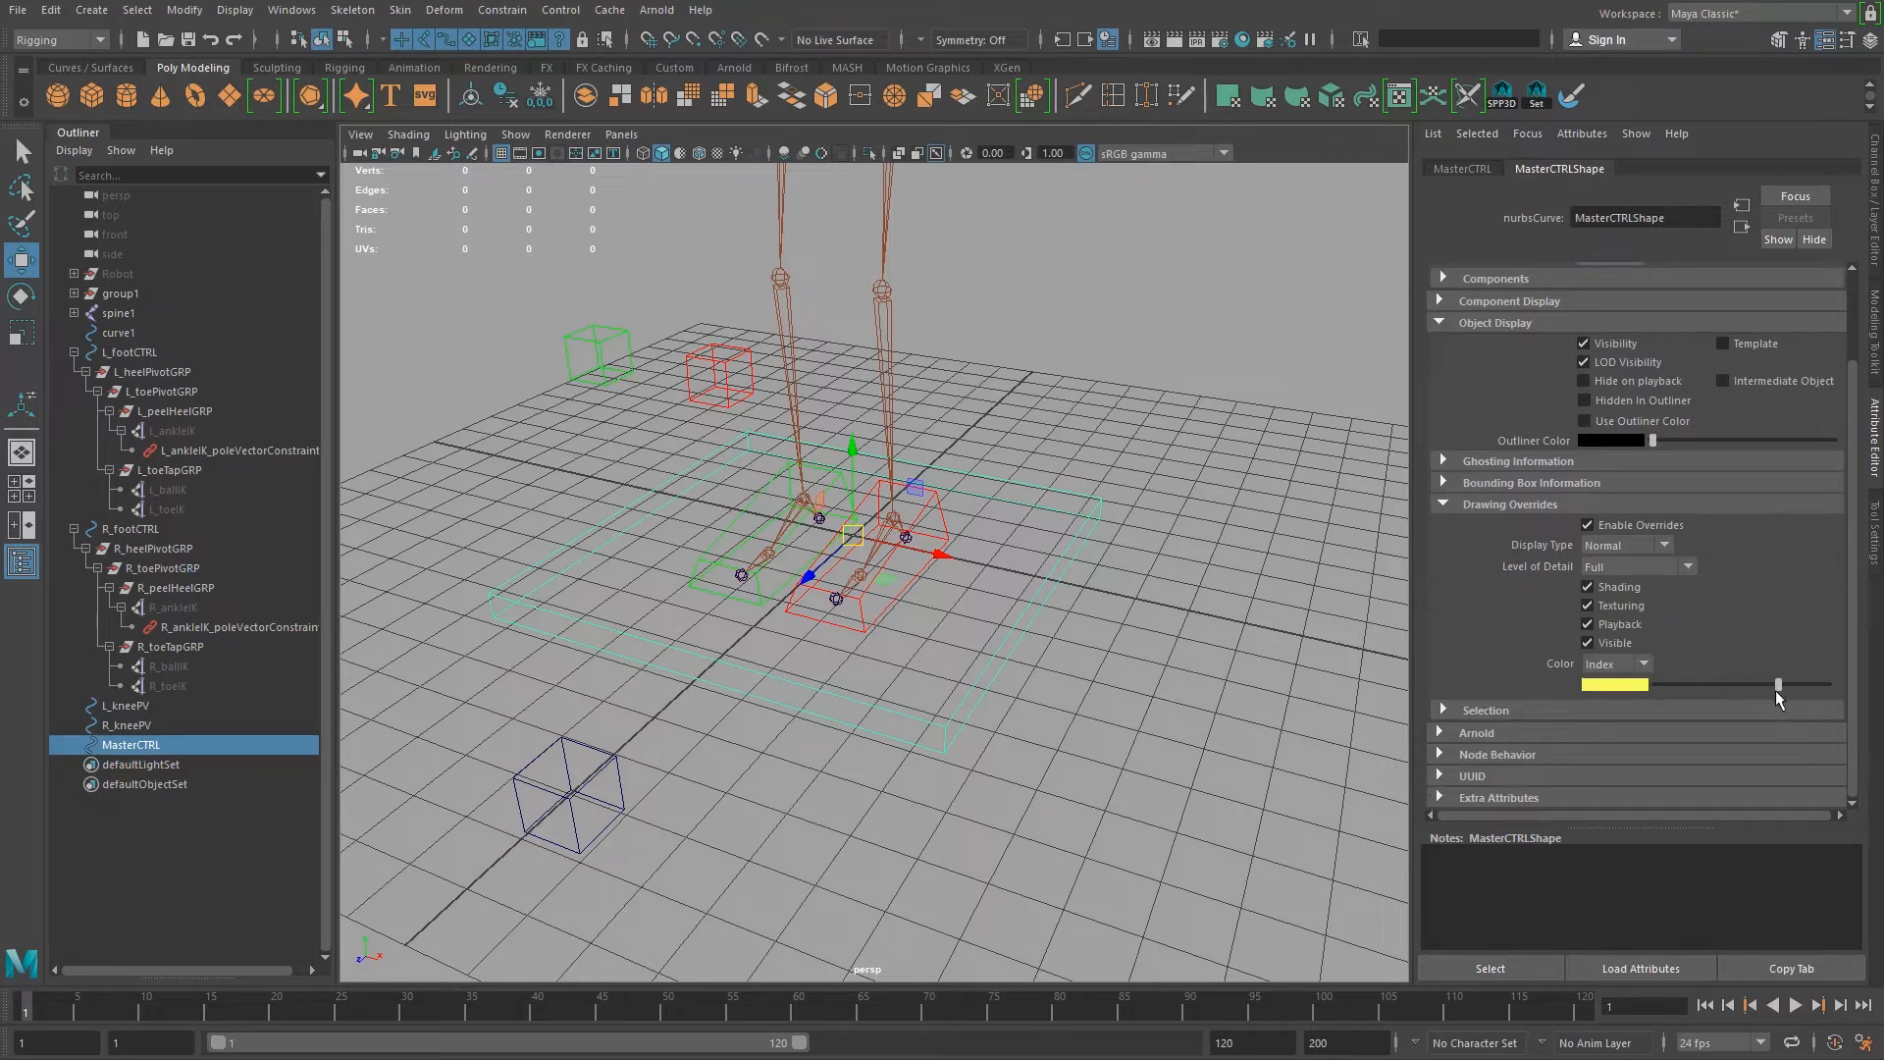
left_click(1175, 591)
left_click_drag(1175, 591, 982, 588, "alt")
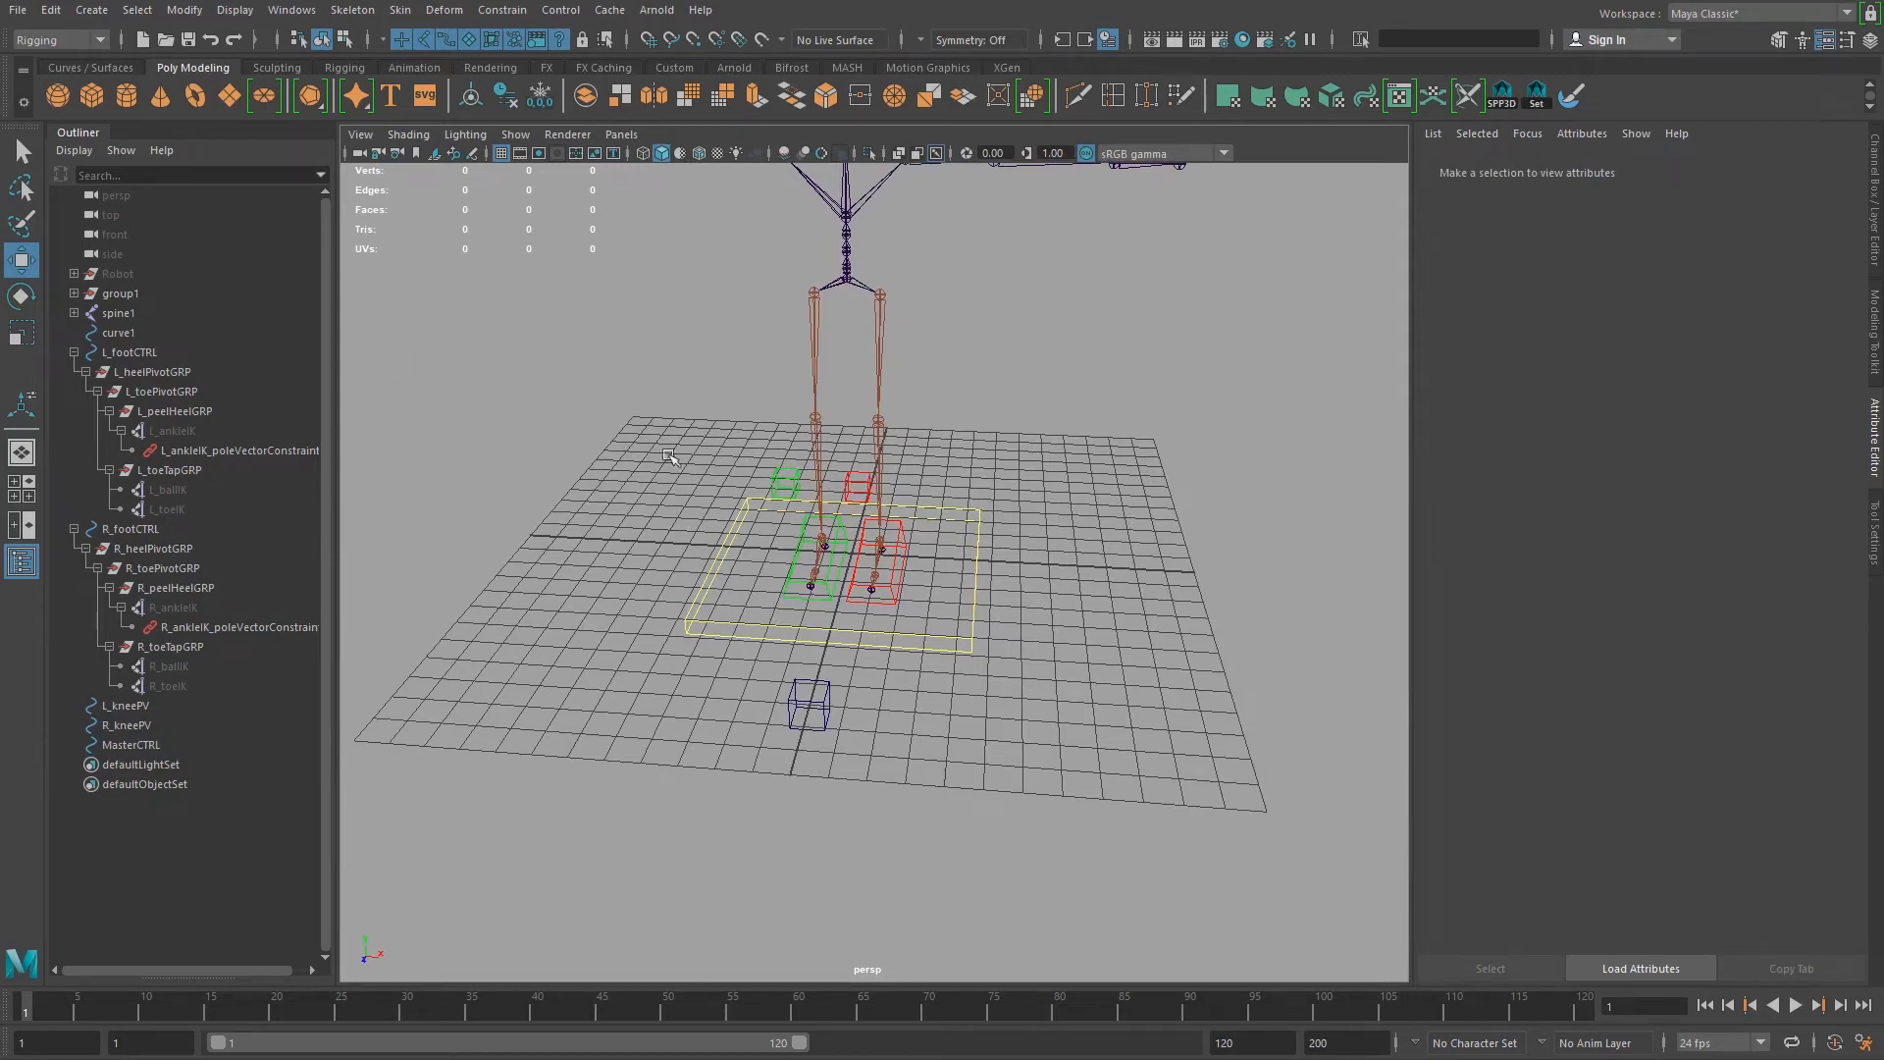
Step: Create five empty groups with nothing selected
middle_click_drag(843, 582, 926, 629, "alt")
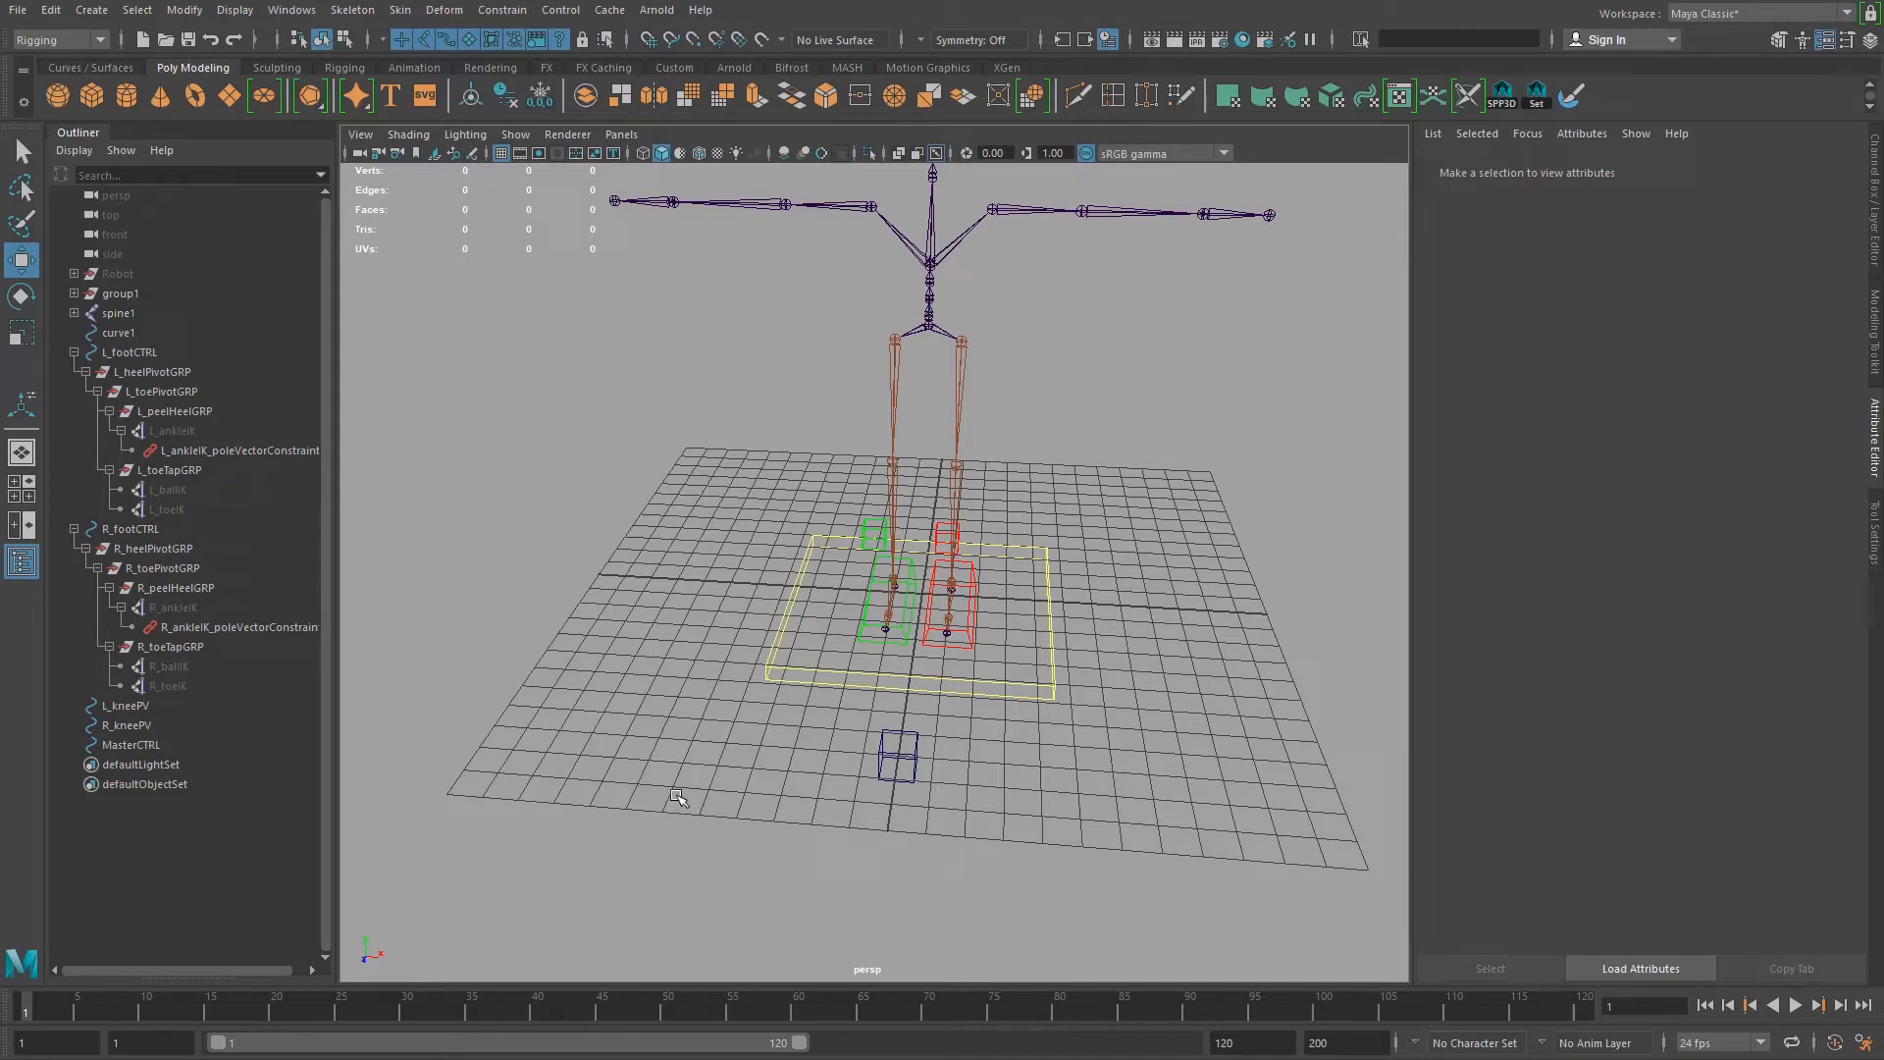
key("ctrl+g")
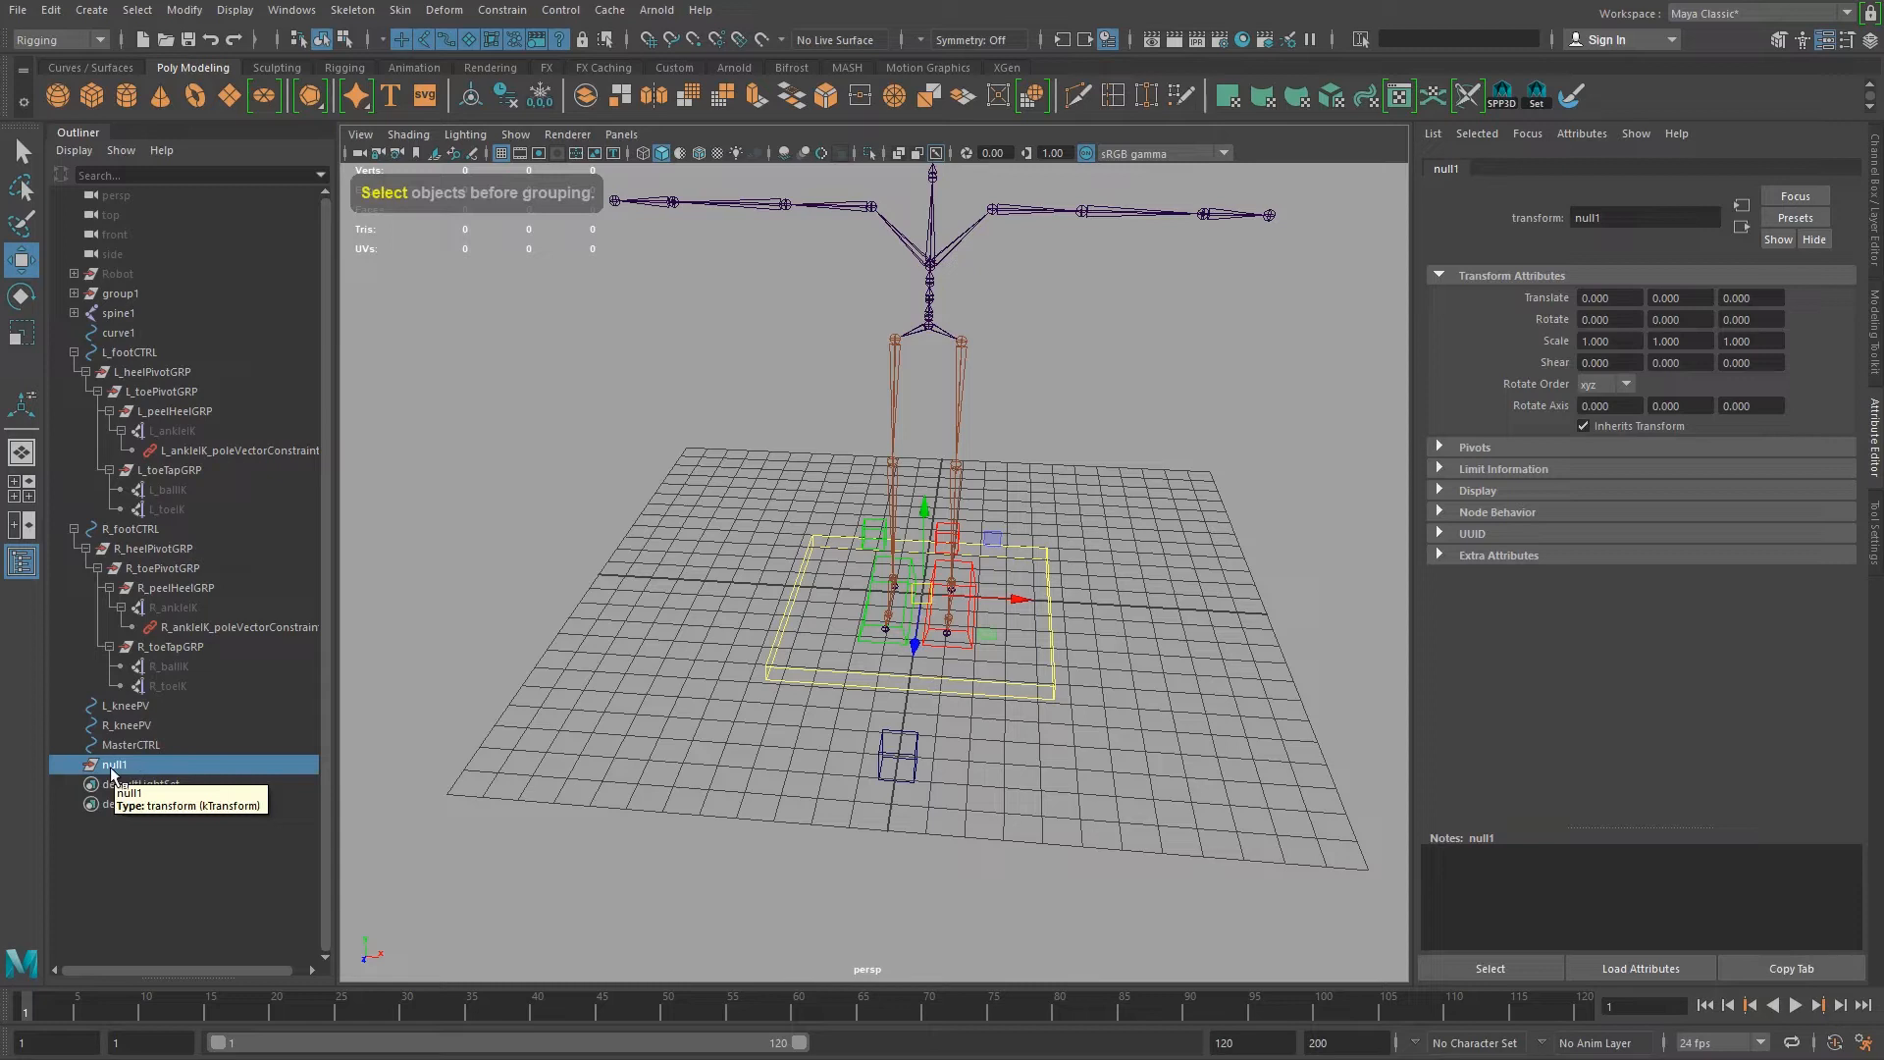
key("ctrl+g")
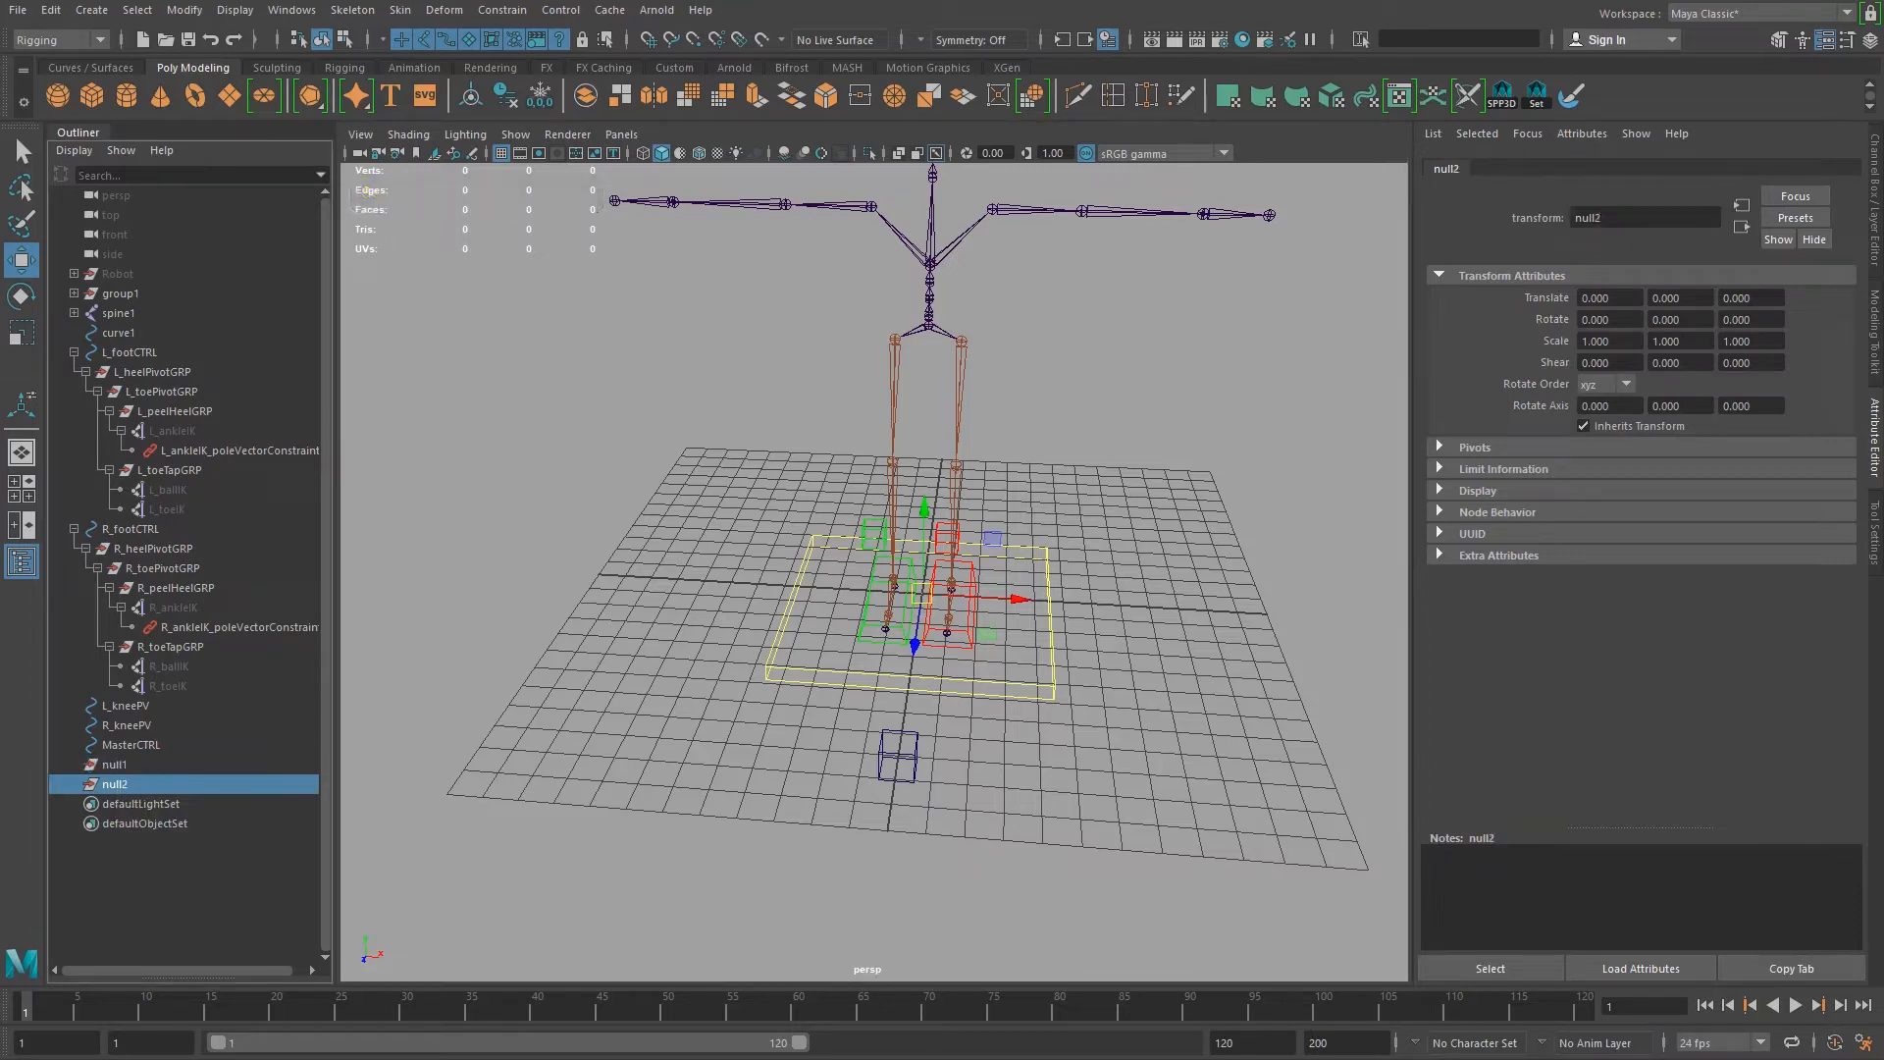
key("ctrl+g")
key("ctrl+g")
key("ctrl+g")
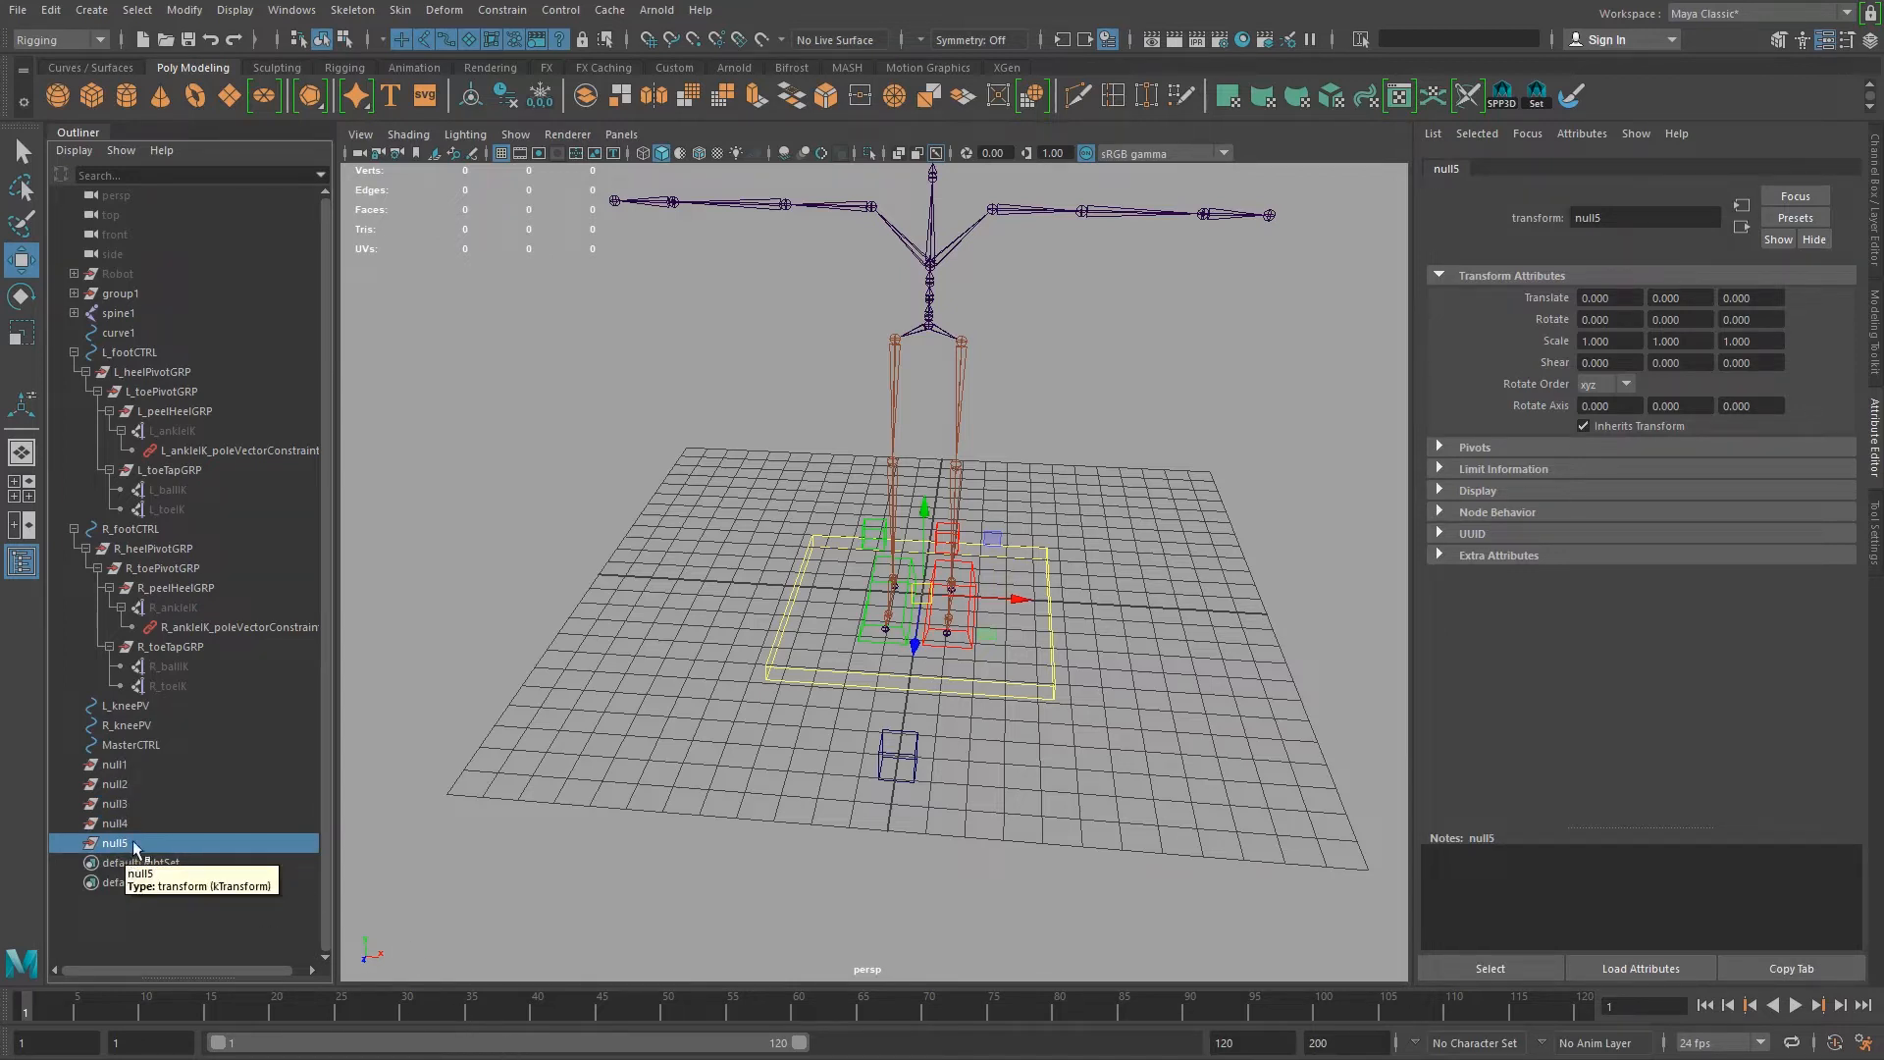
Step: Rename the first empty group Character and the second one JOINTS
double_click(114, 764)
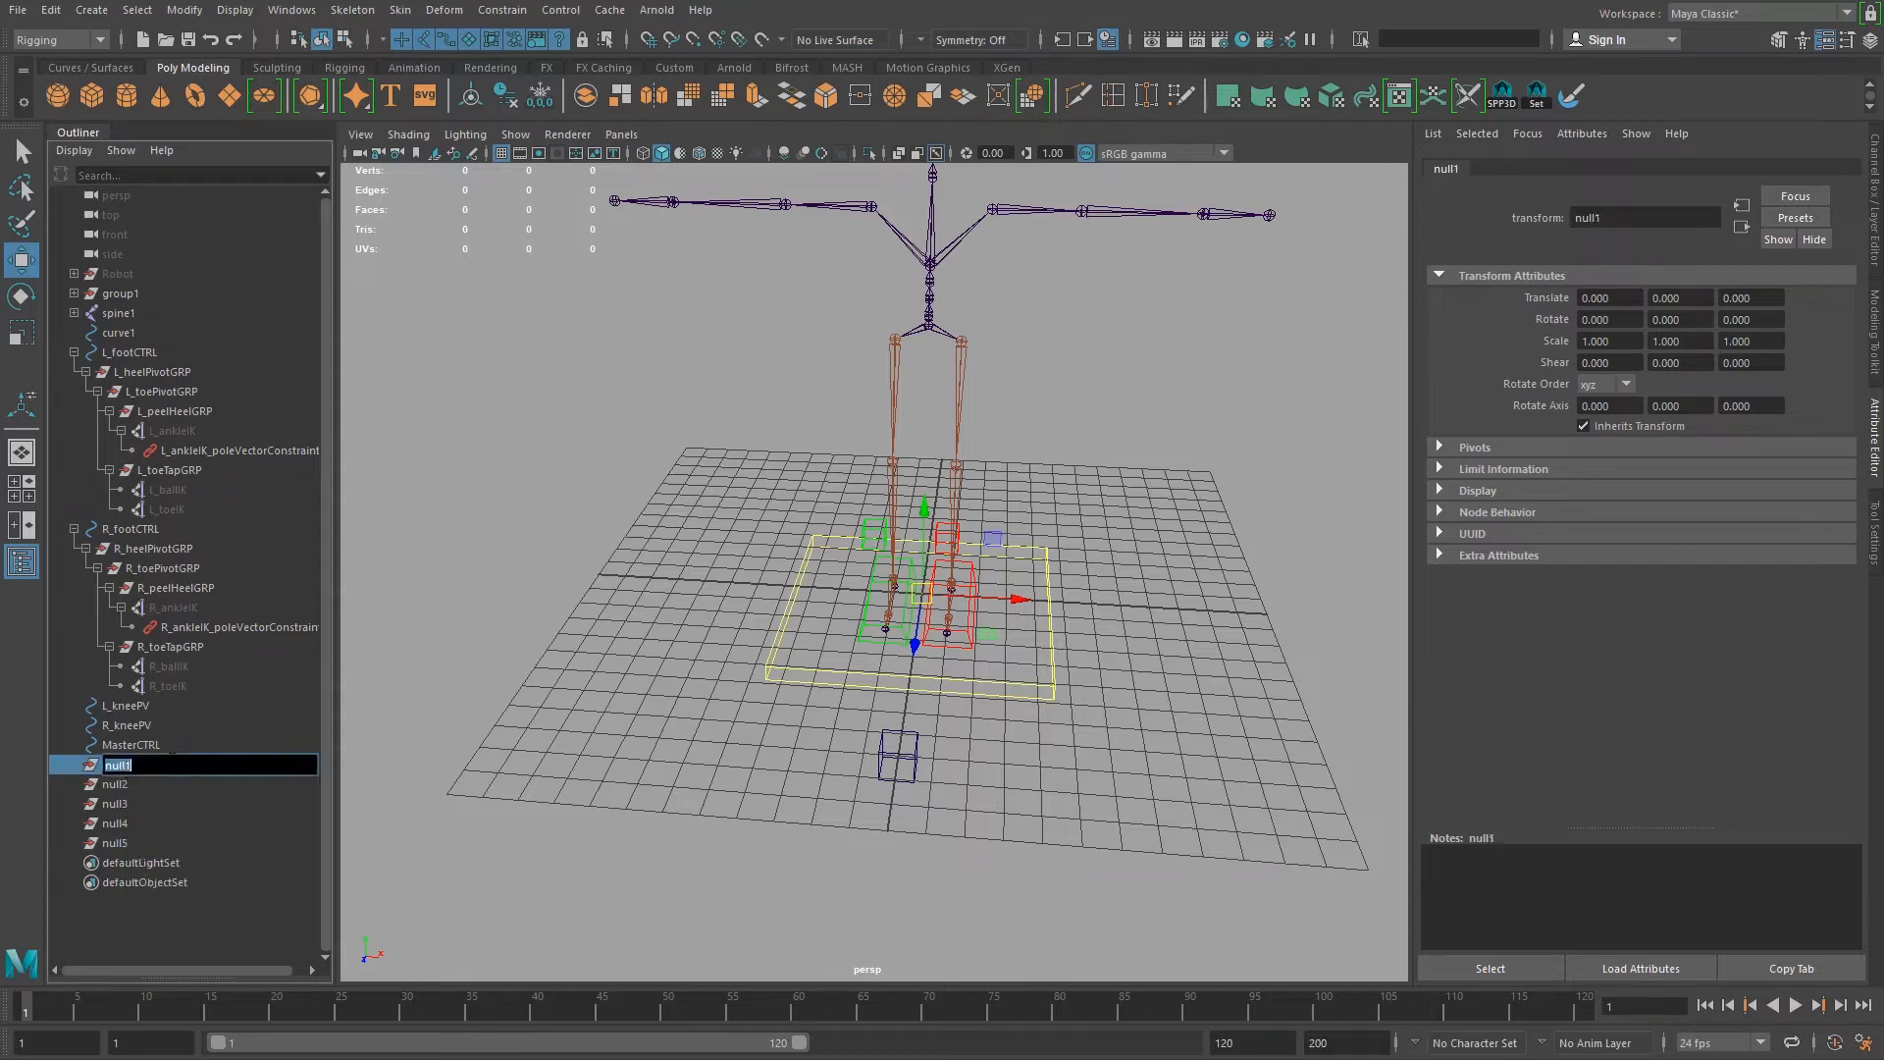
type("Character")
key("Return")
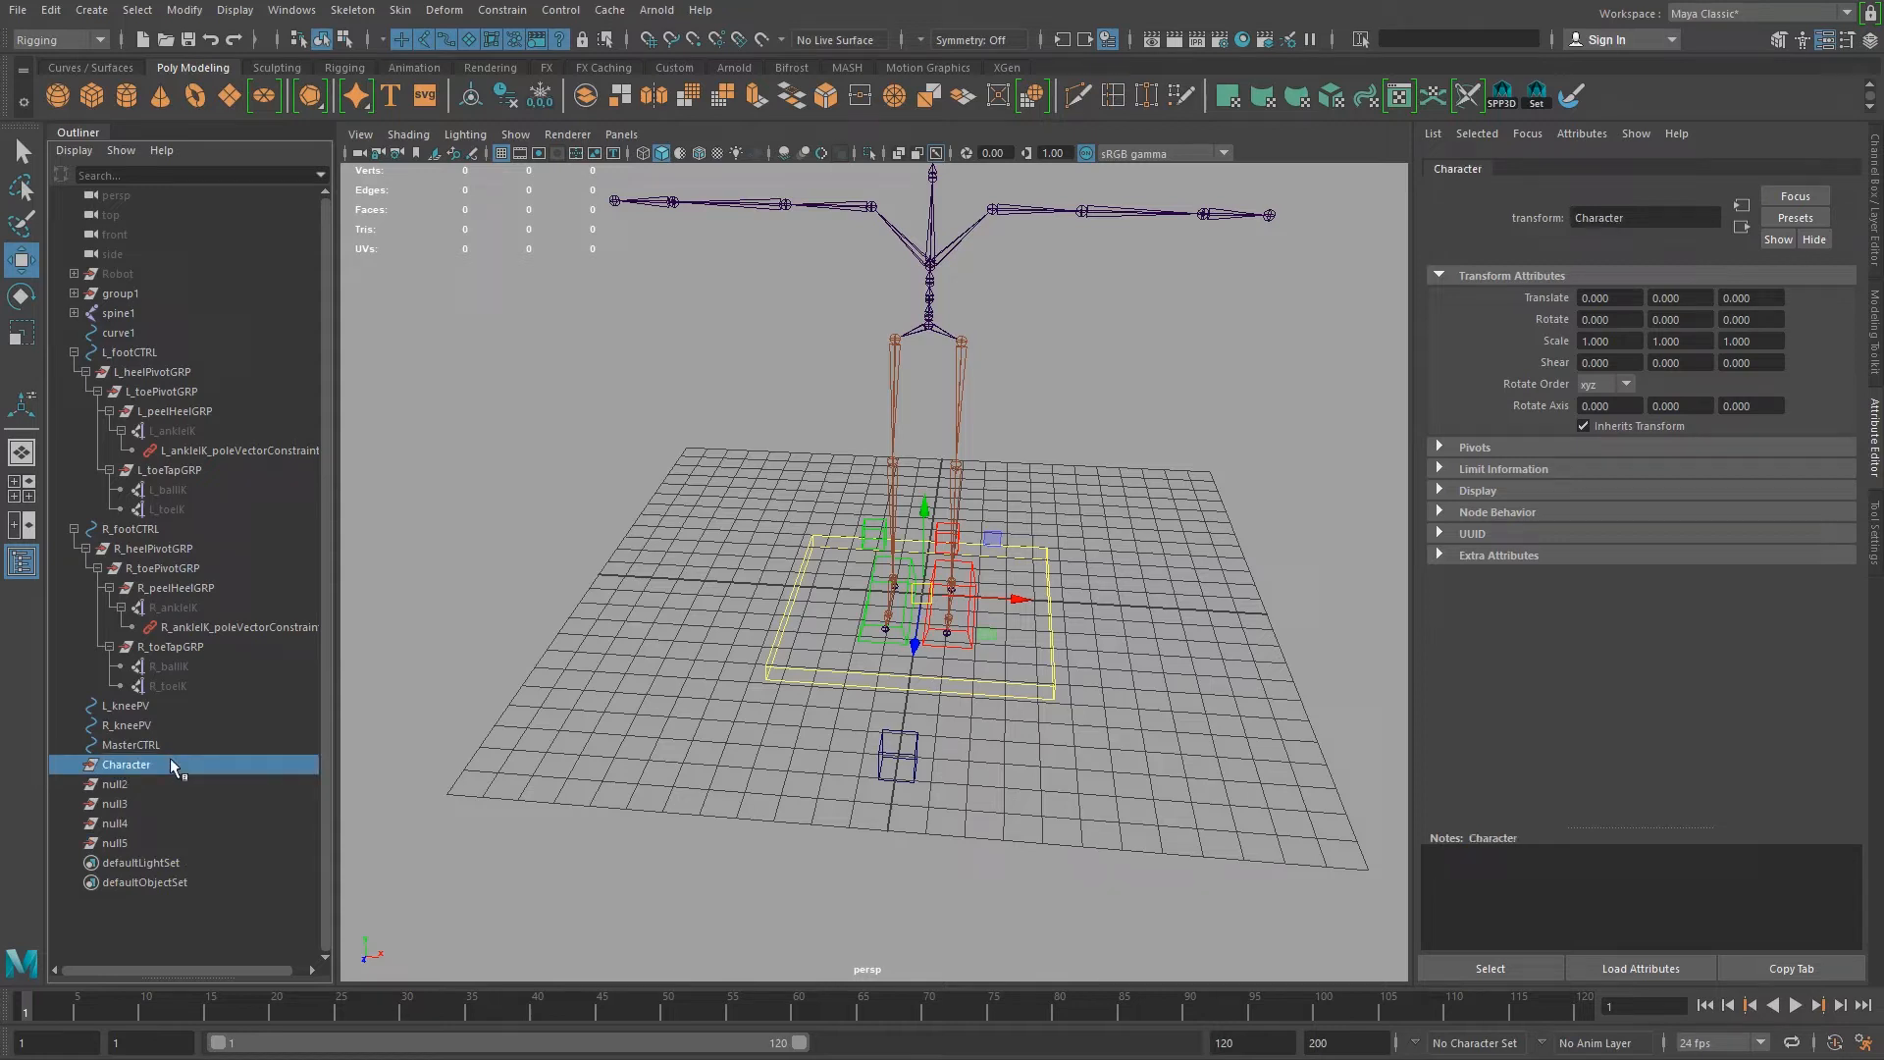
double_click(126, 783)
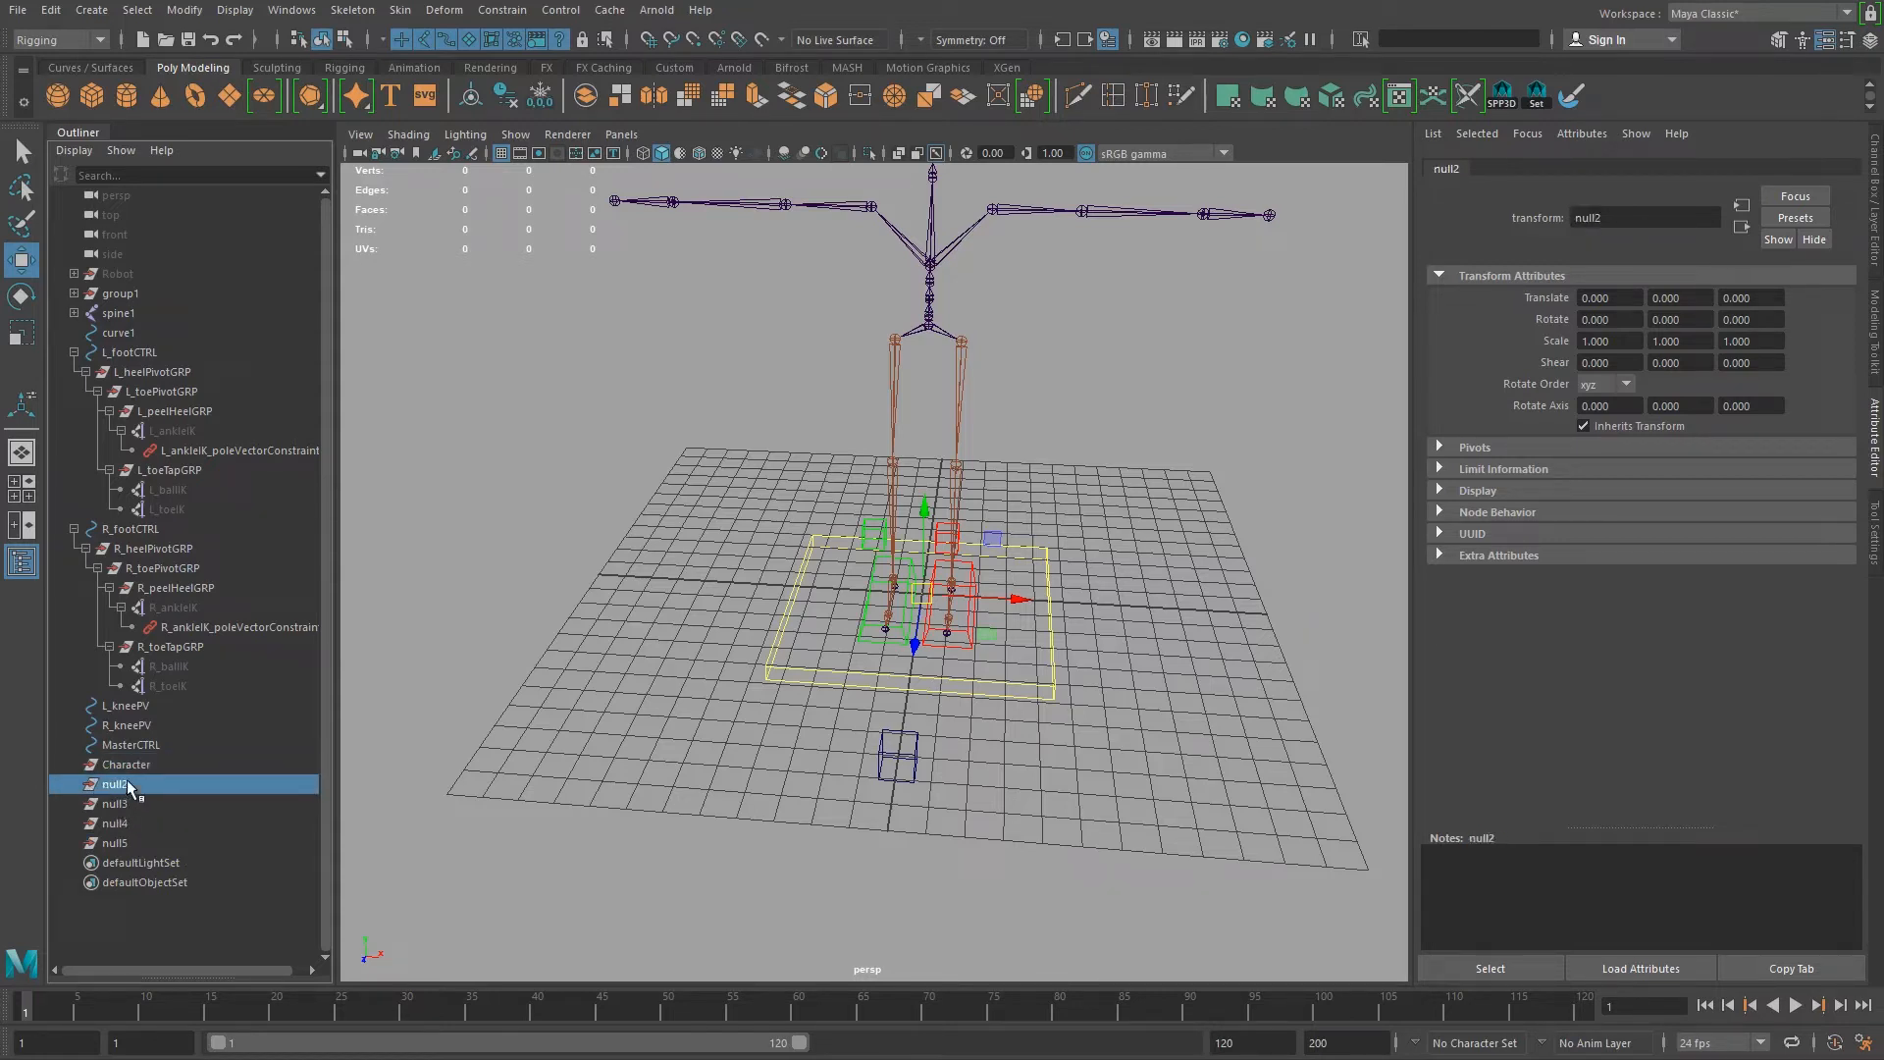
key("Caps_Lock")
type("JOINTS")
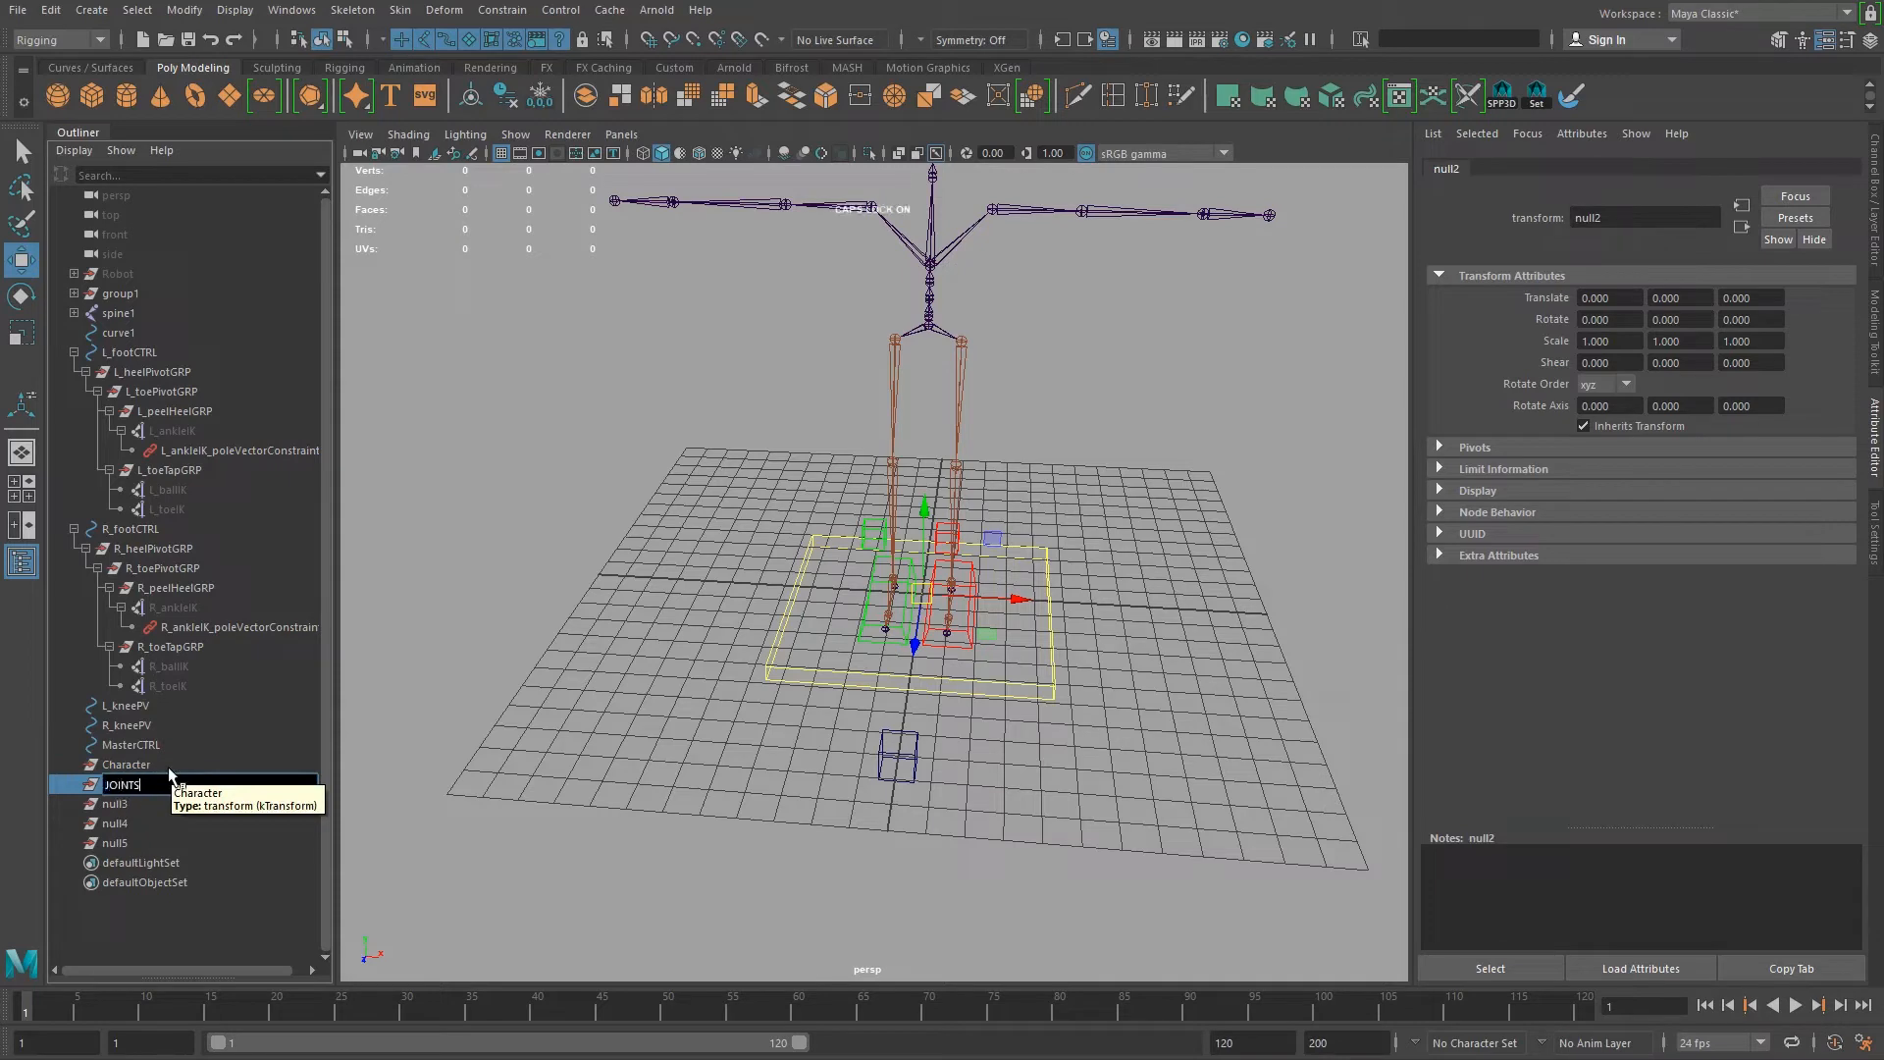
key("Return")
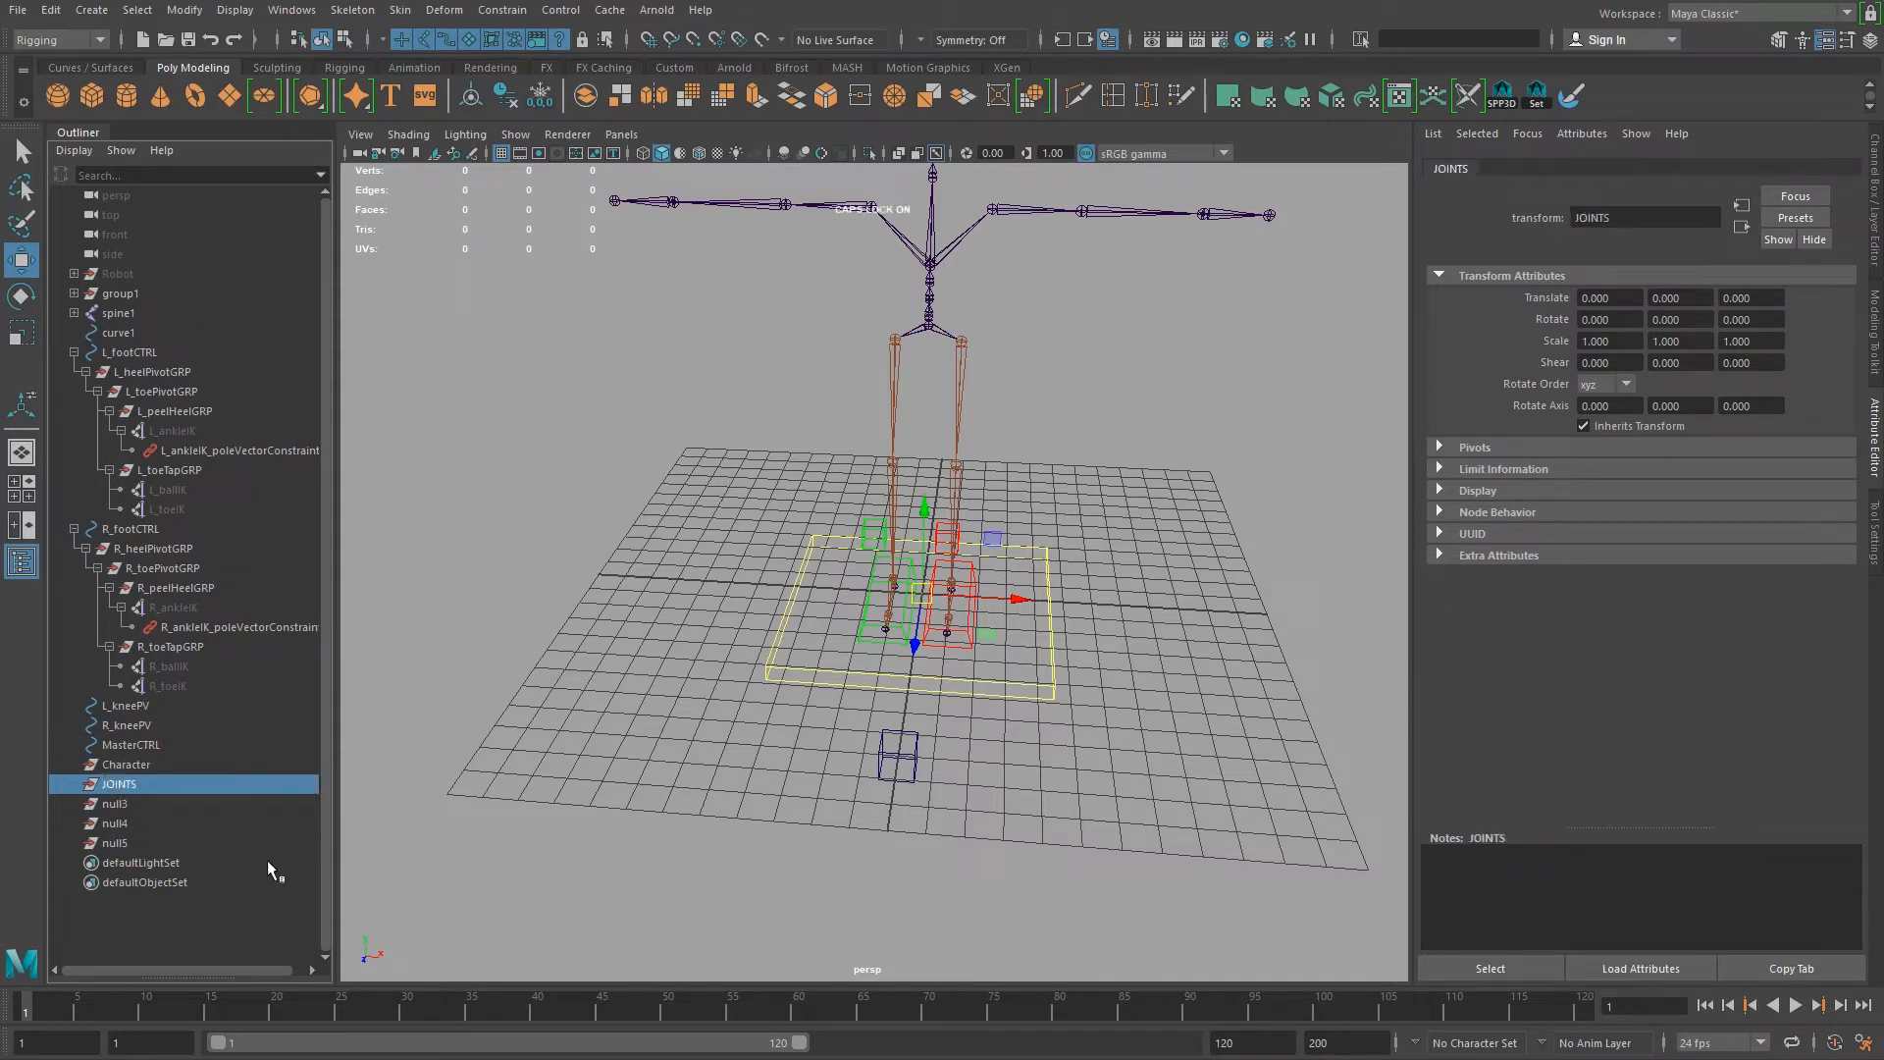
Step: Rename the third empty group CONTROLS and the fourth one NO_SCALE
double_click(115, 806)
type("CONTROLS")
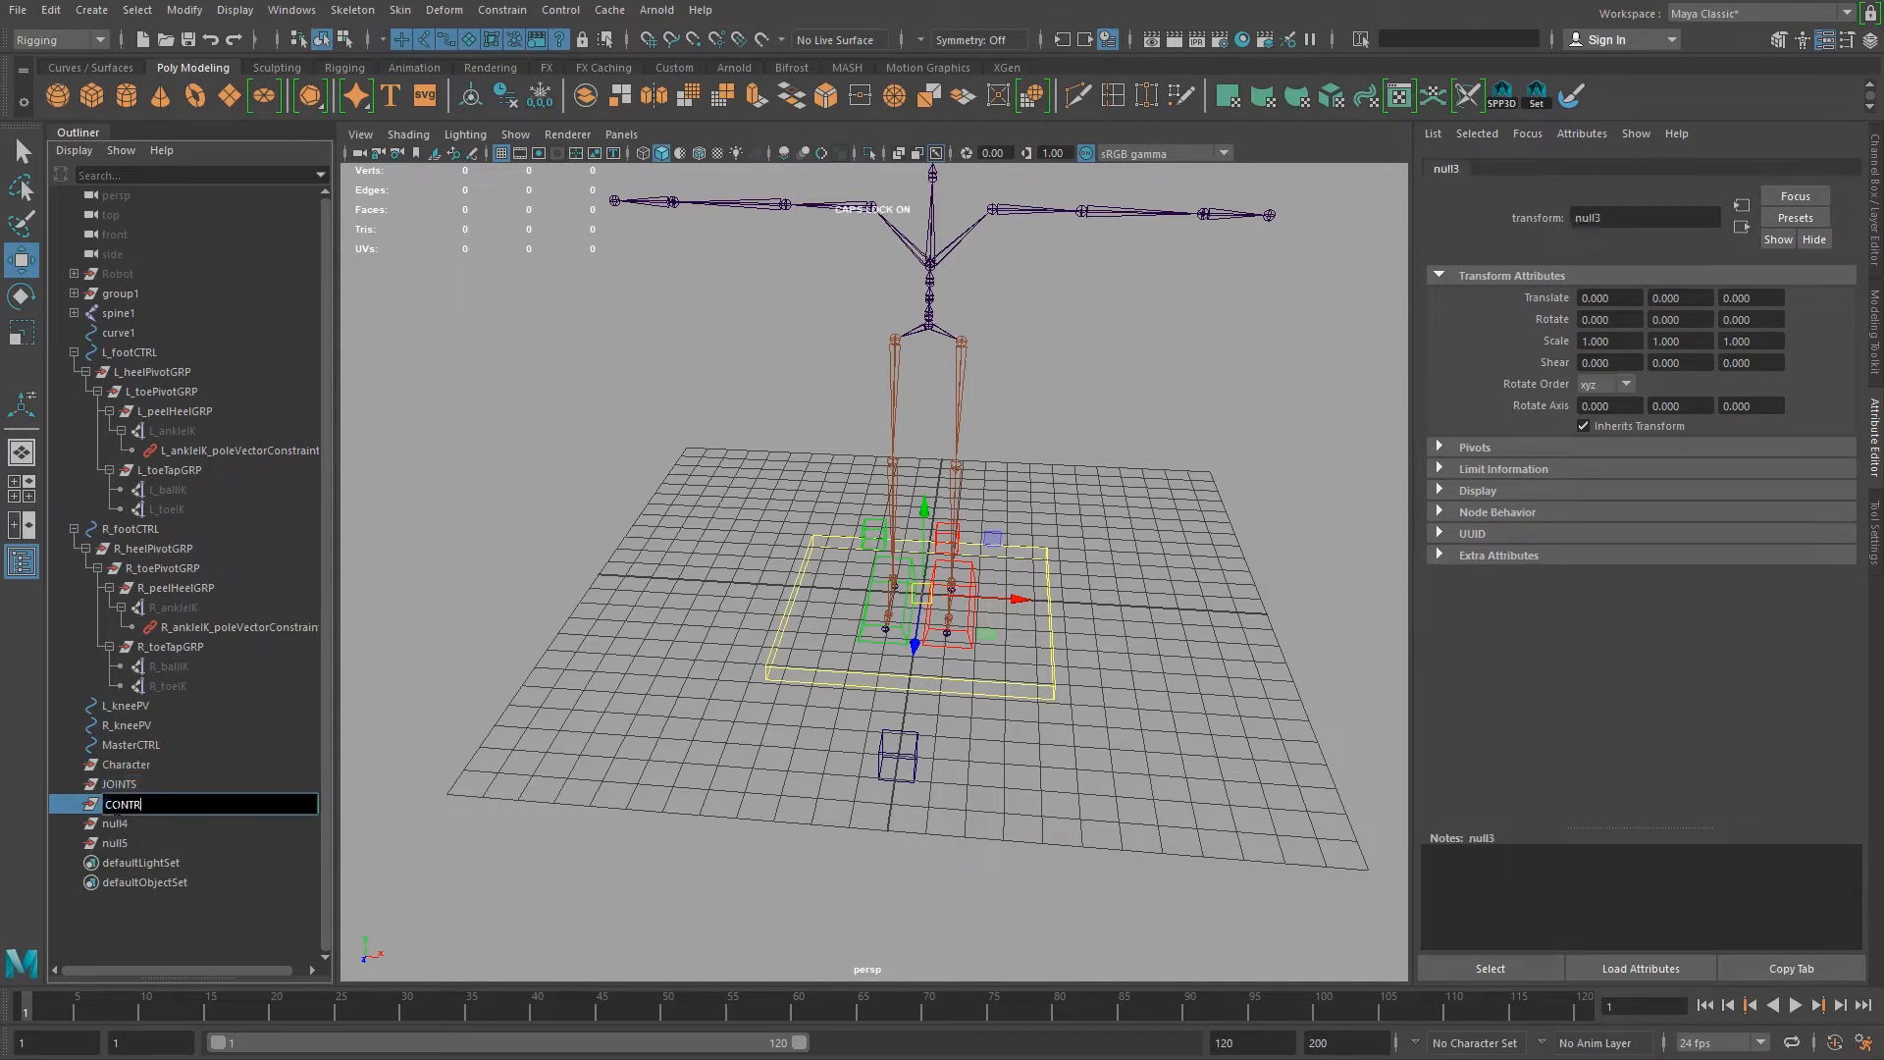
key("Return")
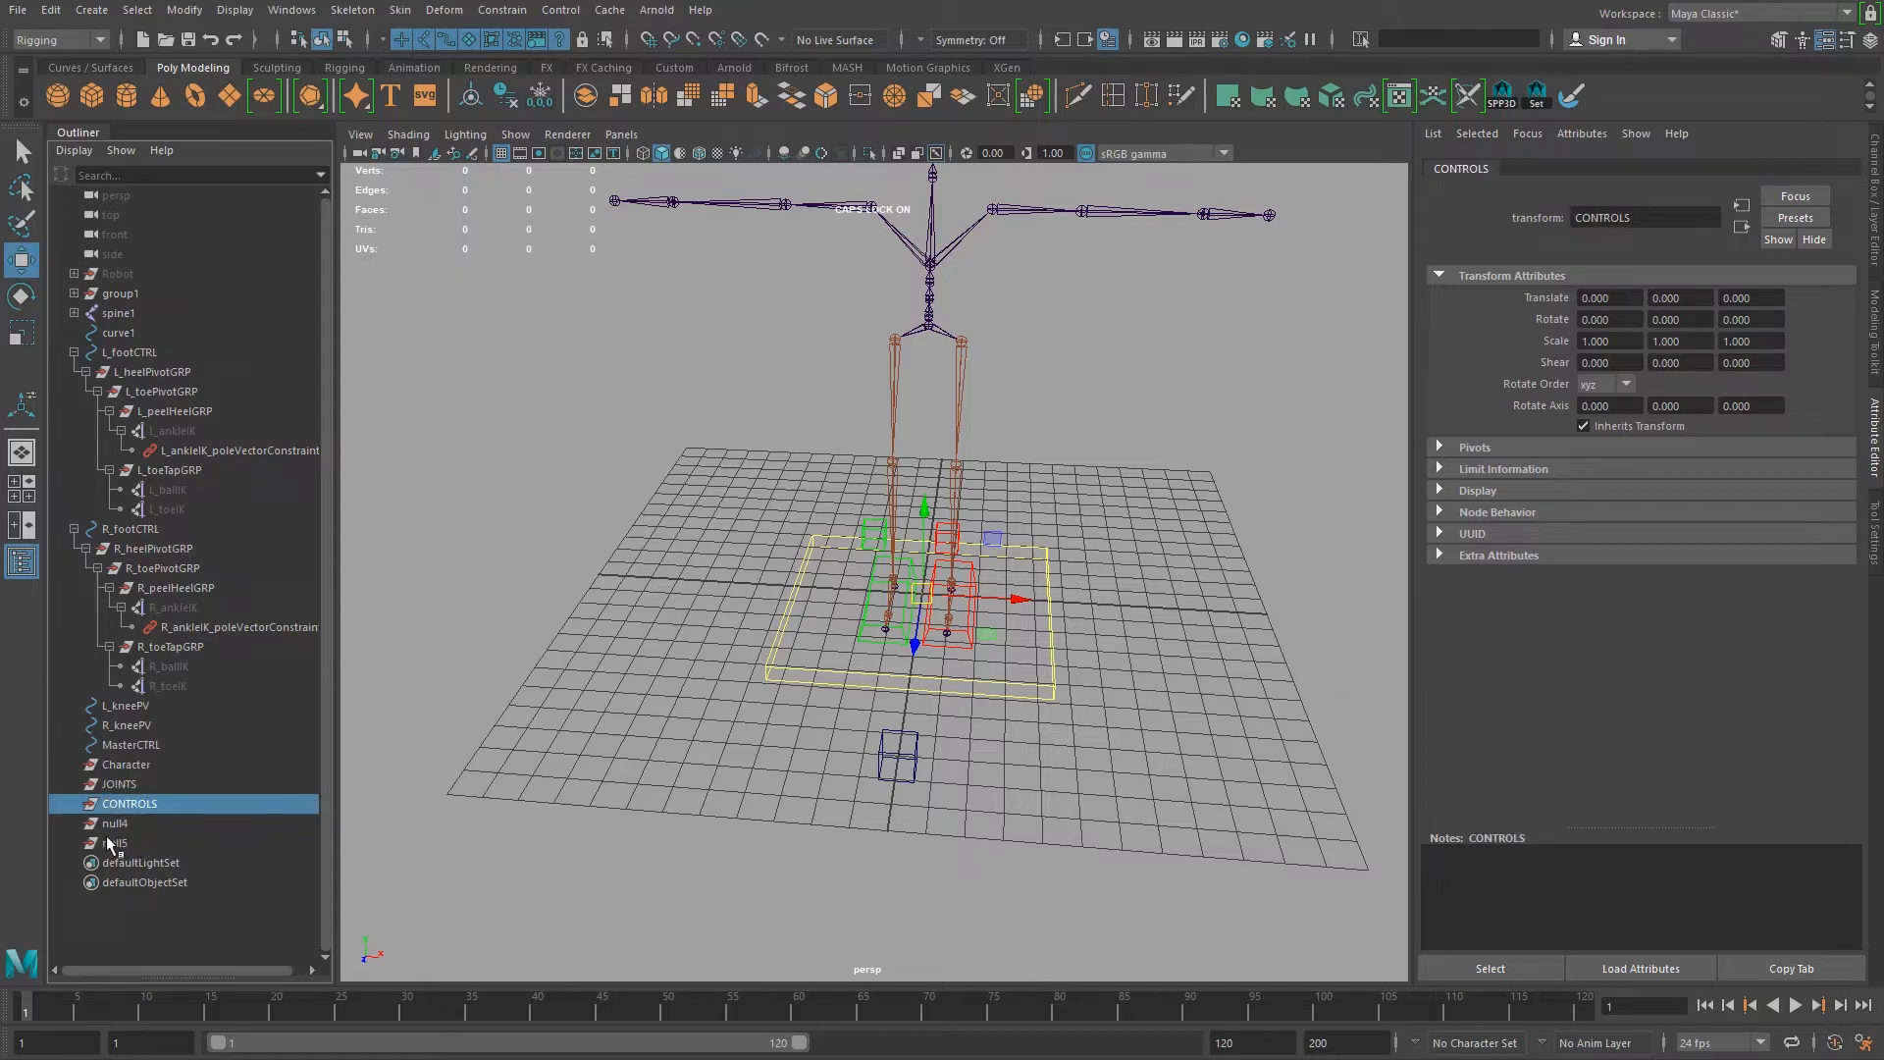
double_click(112, 823)
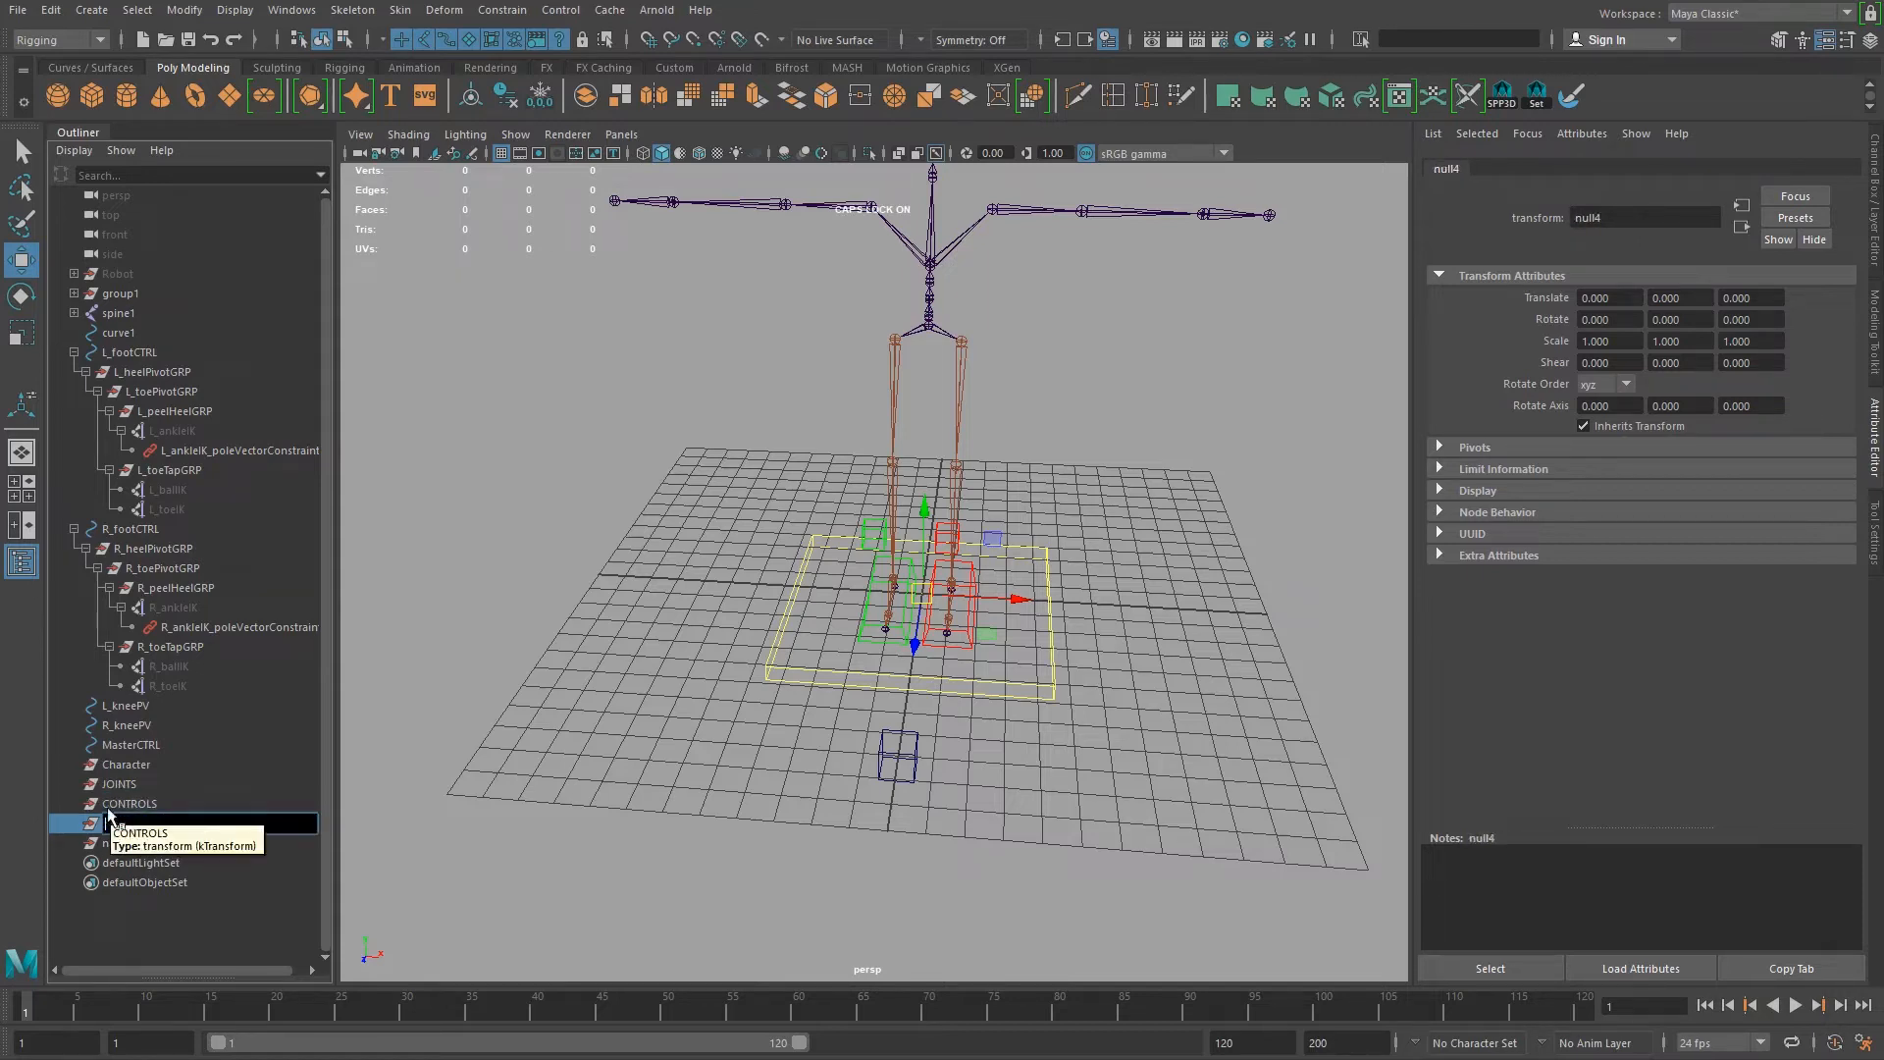
type("NO_SCALE")
key("Return")
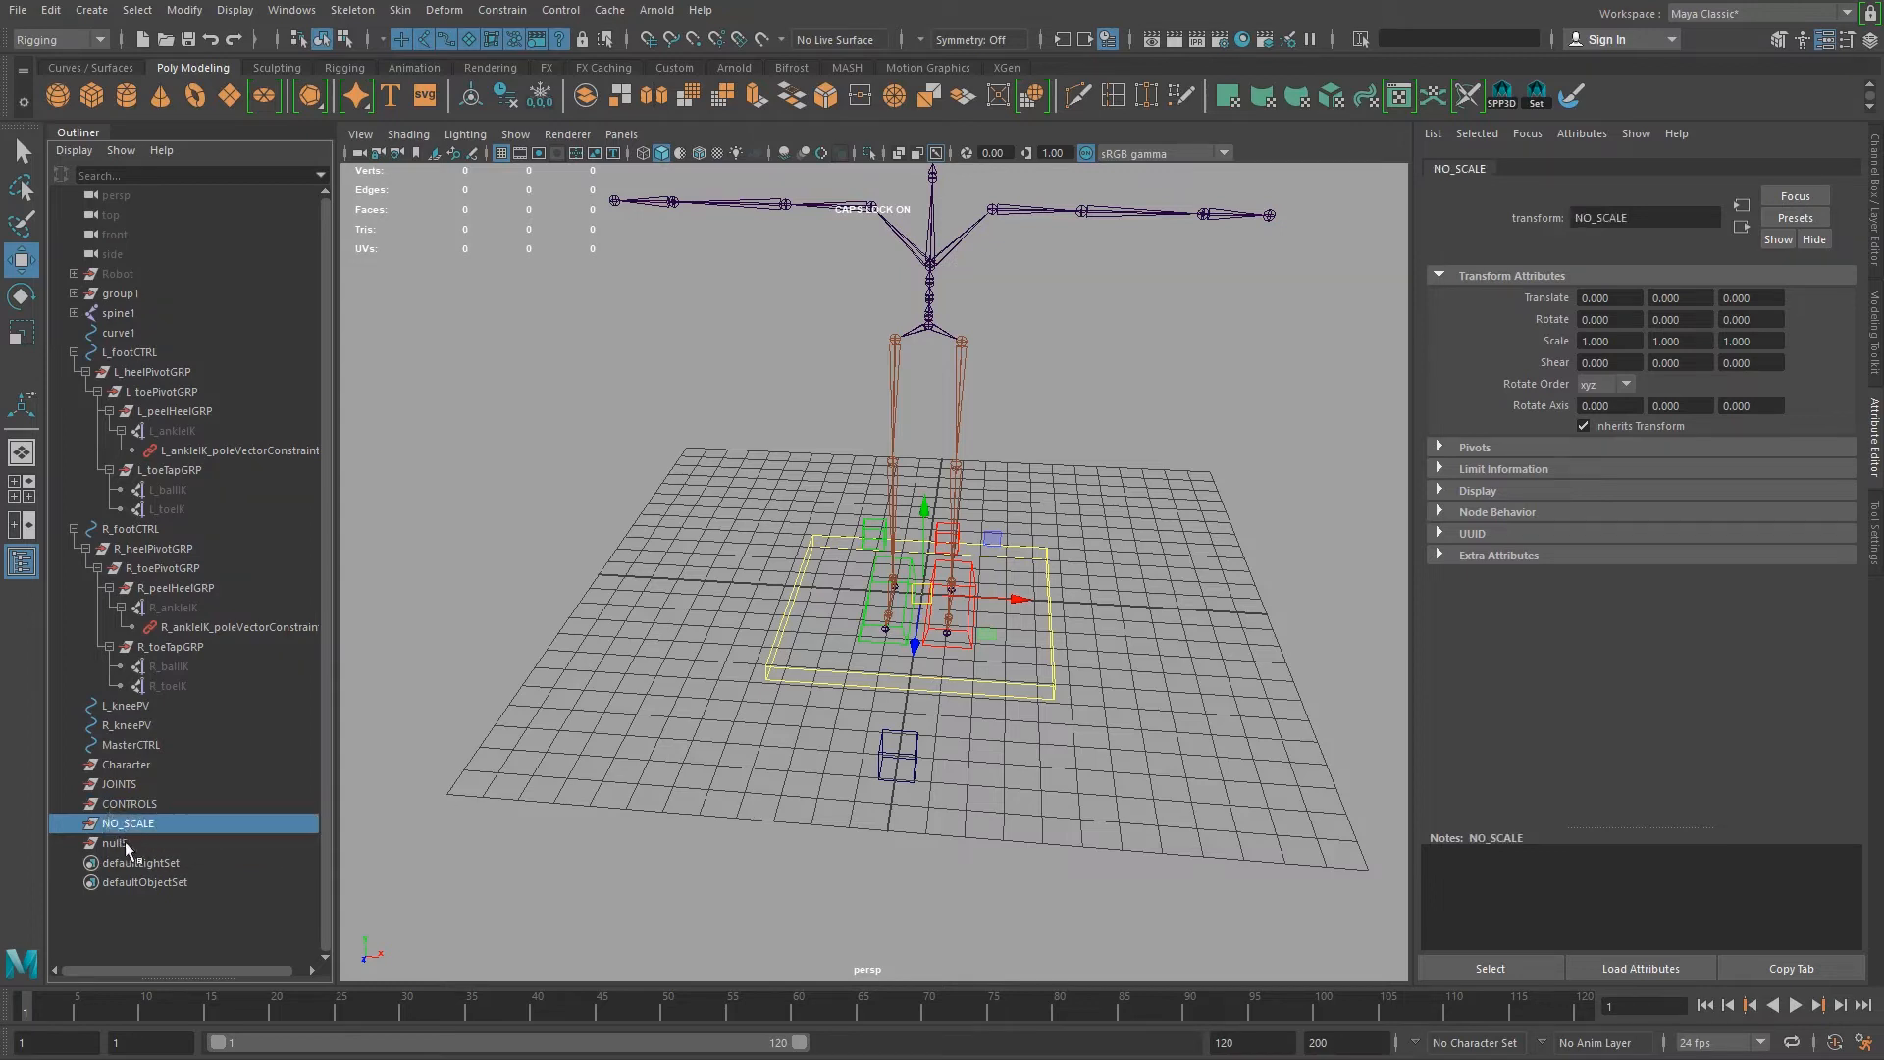
Step: Rename the last empty group GEOMETRY
double_click(116, 844)
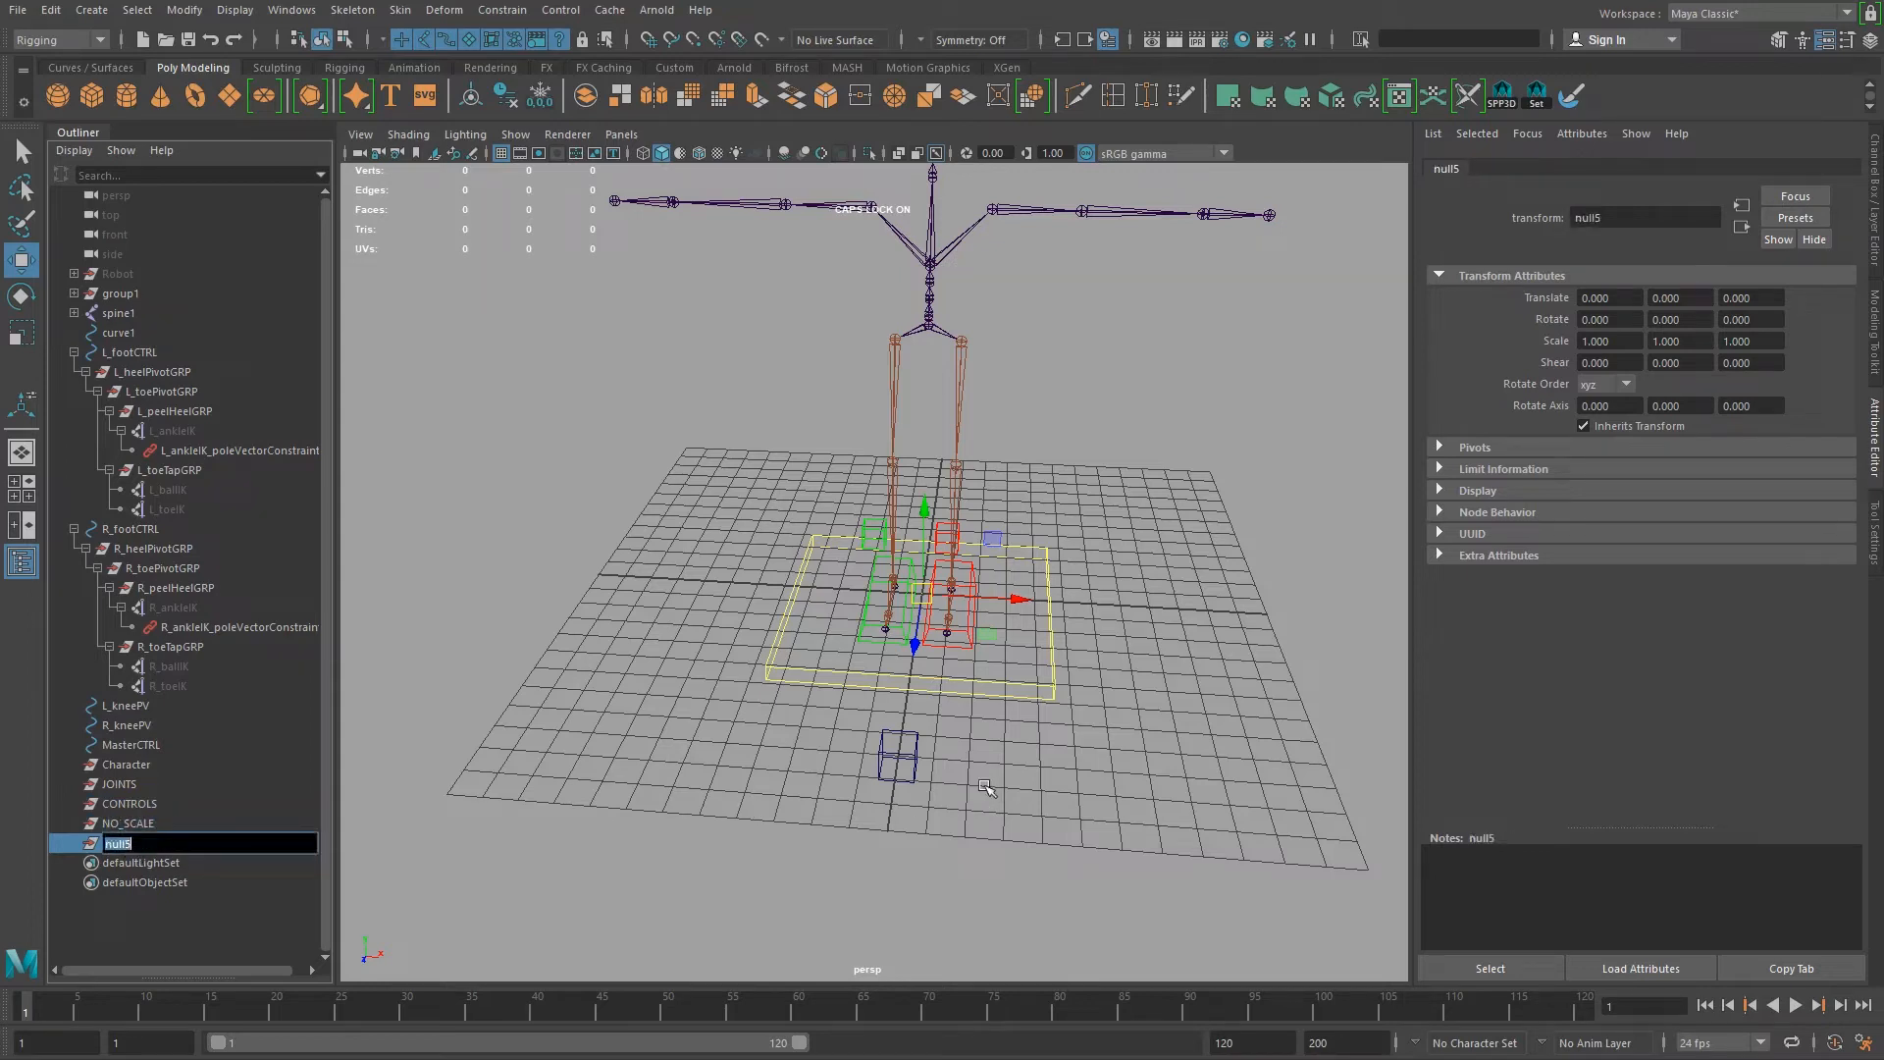
type("GEOMETRY")
key("Return")
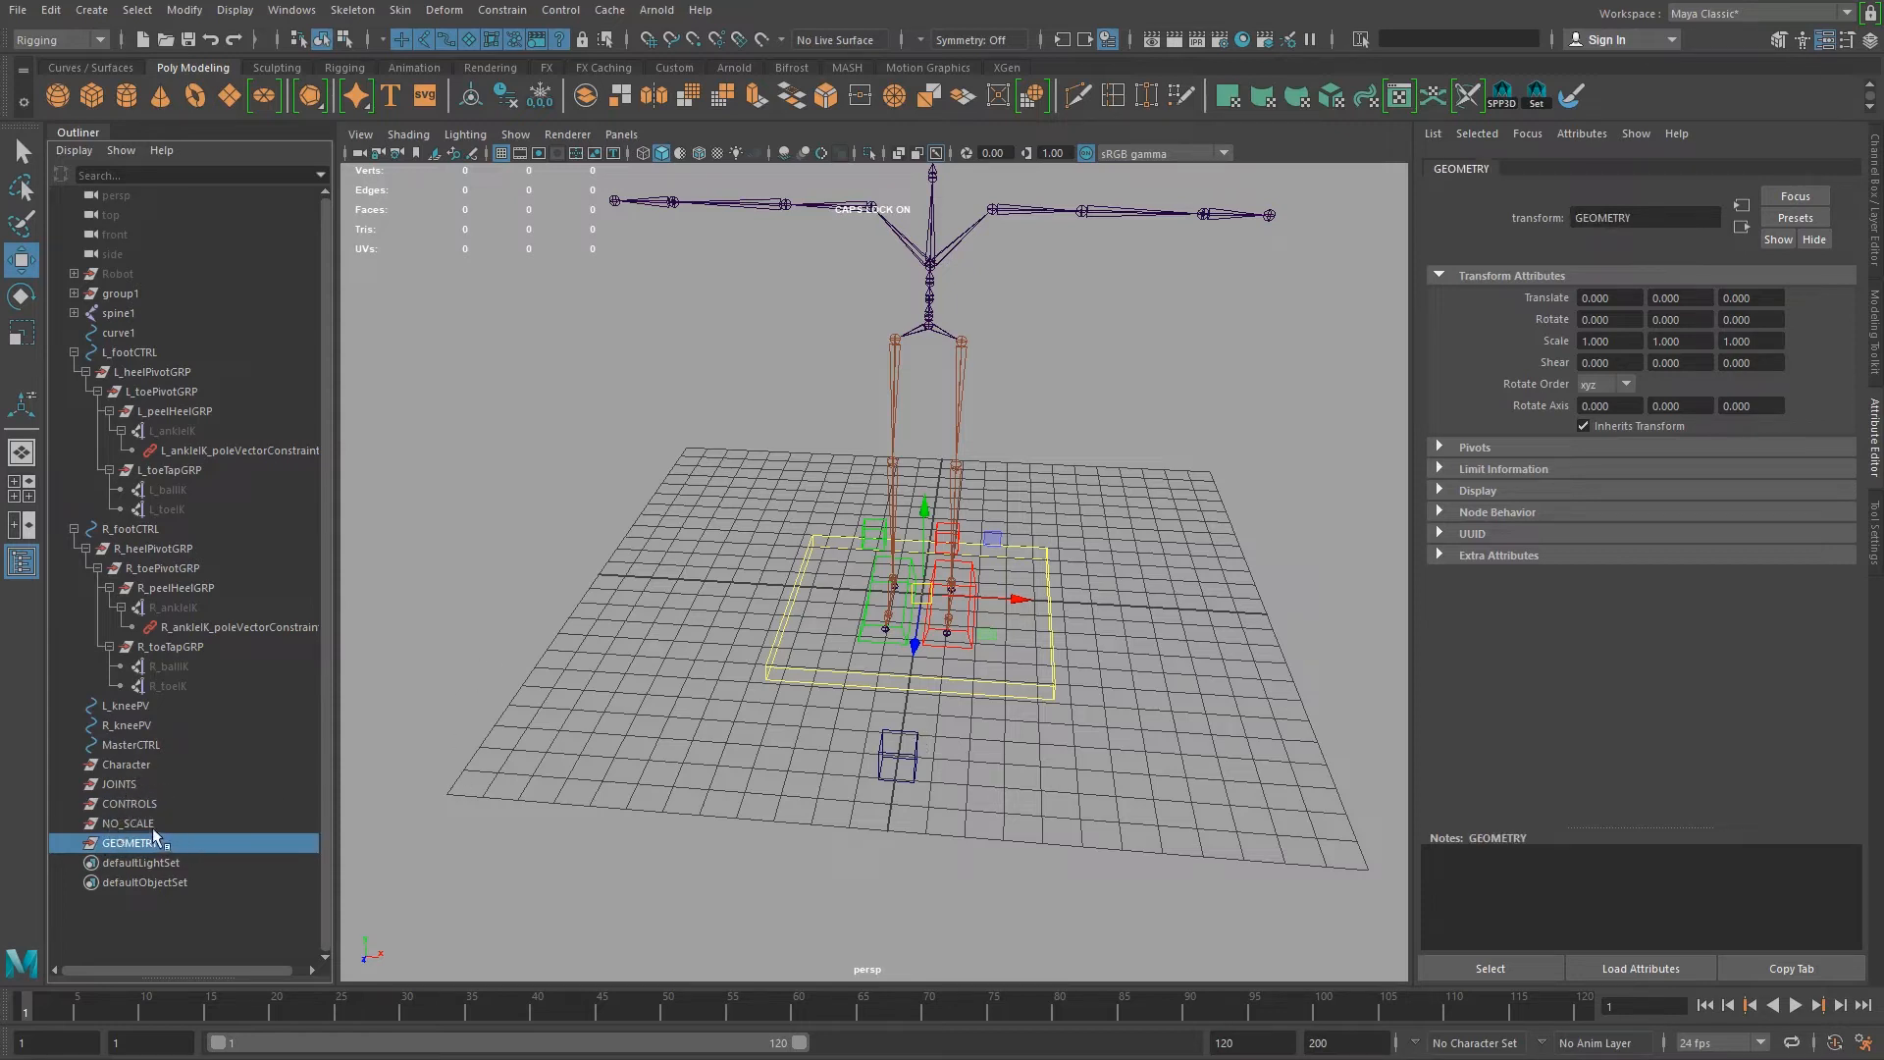
Step: Collapse the left and right foot control hierarchies and parent MasterCTRL under the Character group
left_click(134, 765)
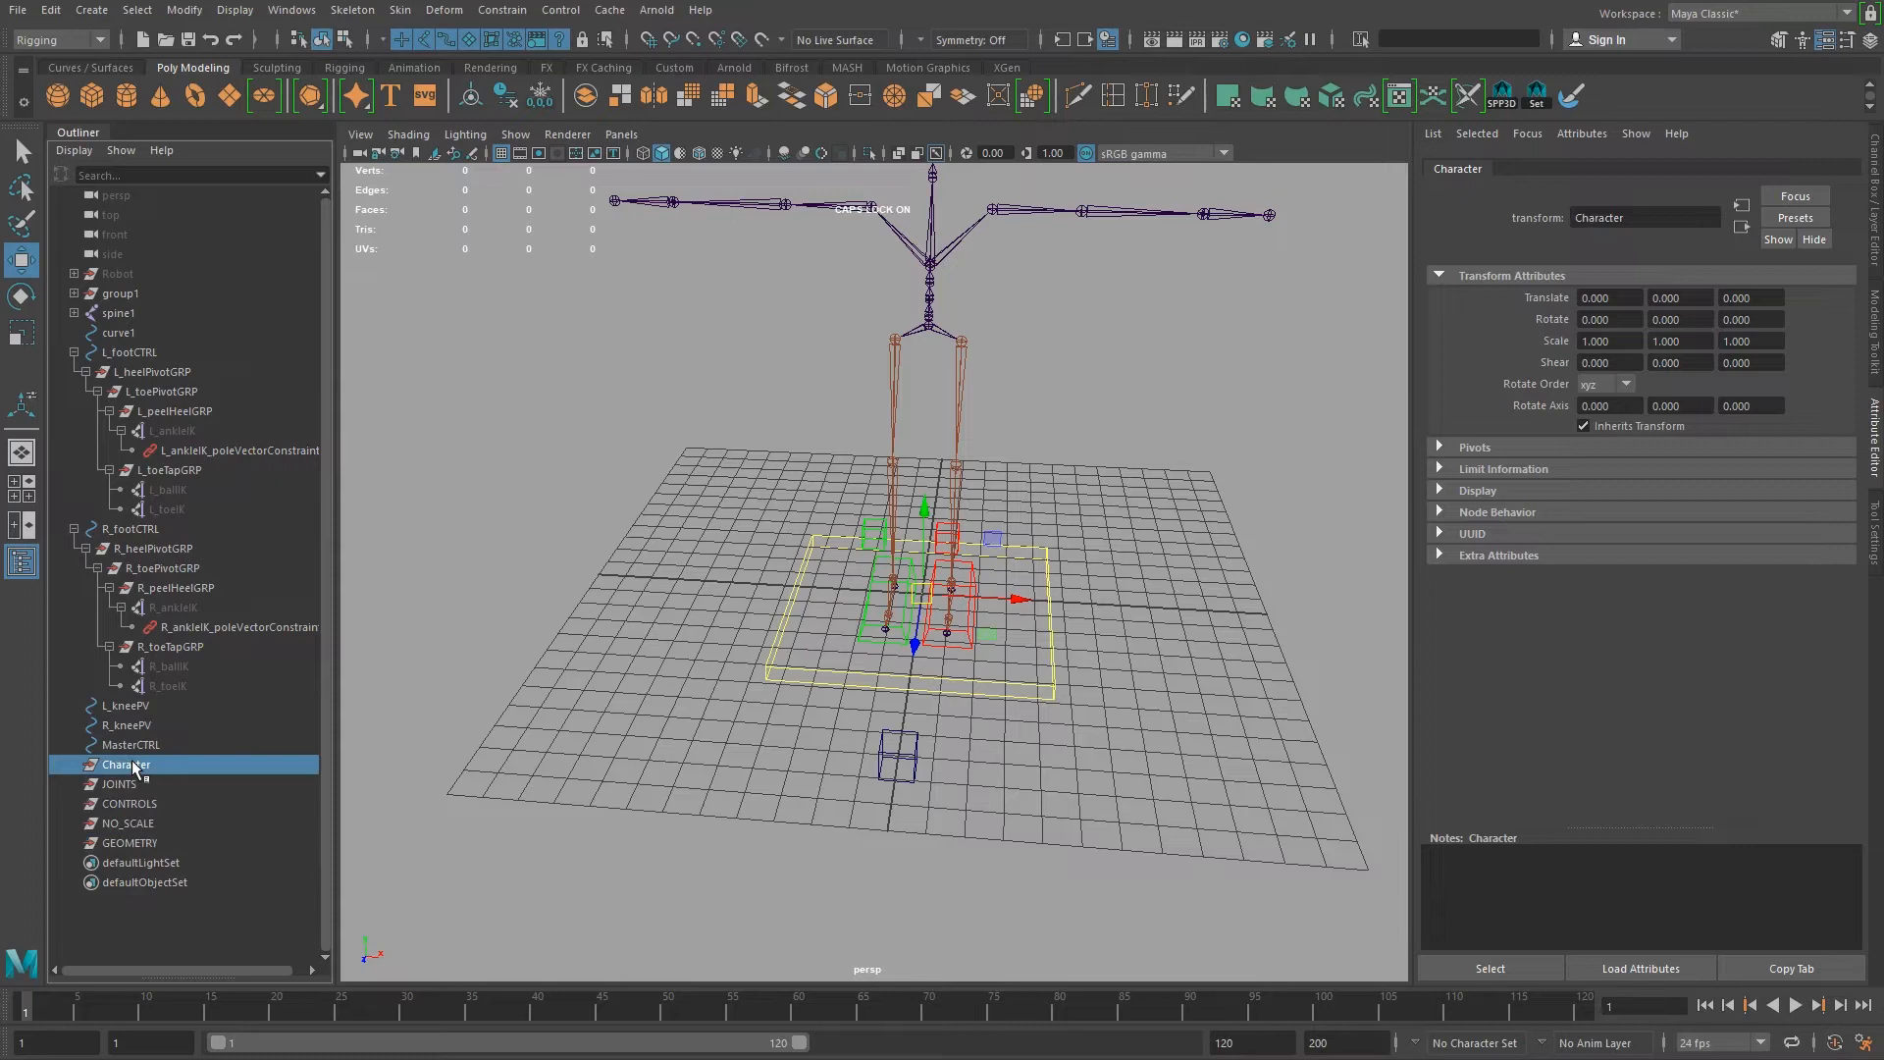
left_click(73, 352)
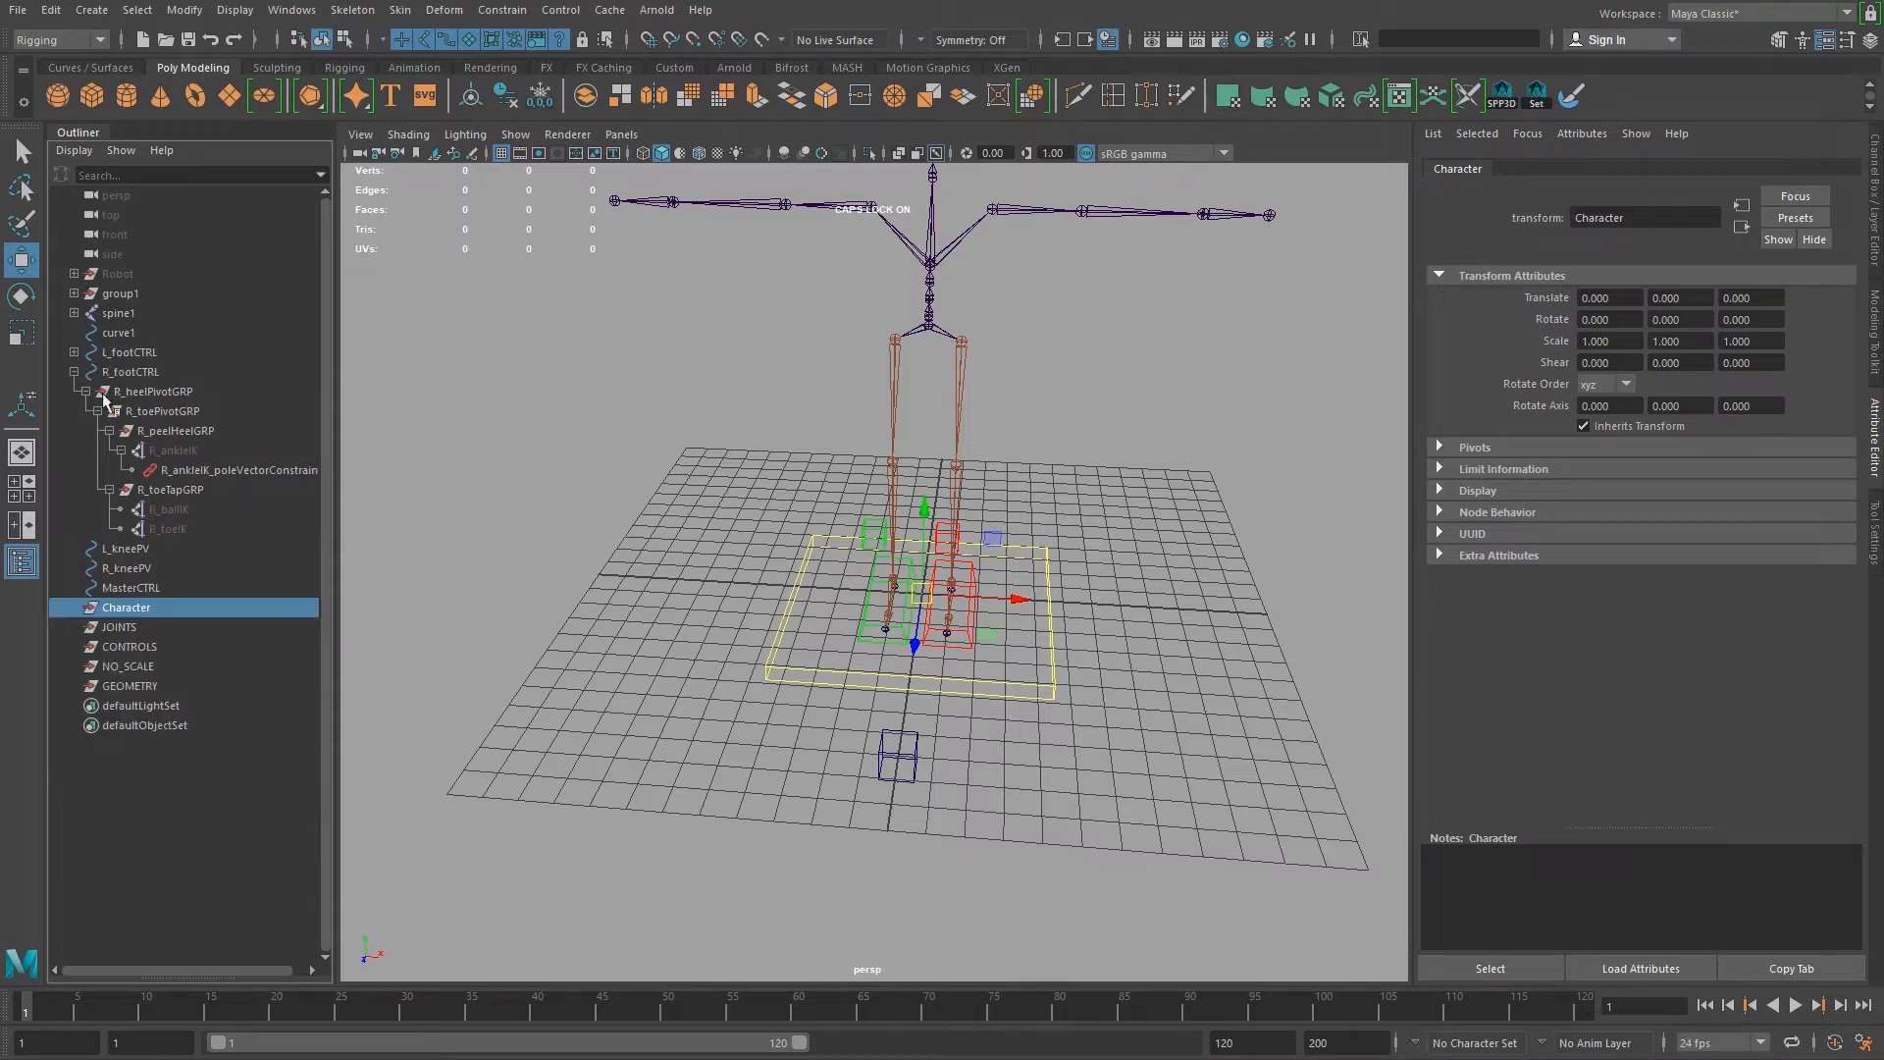
left_click(73, 371)
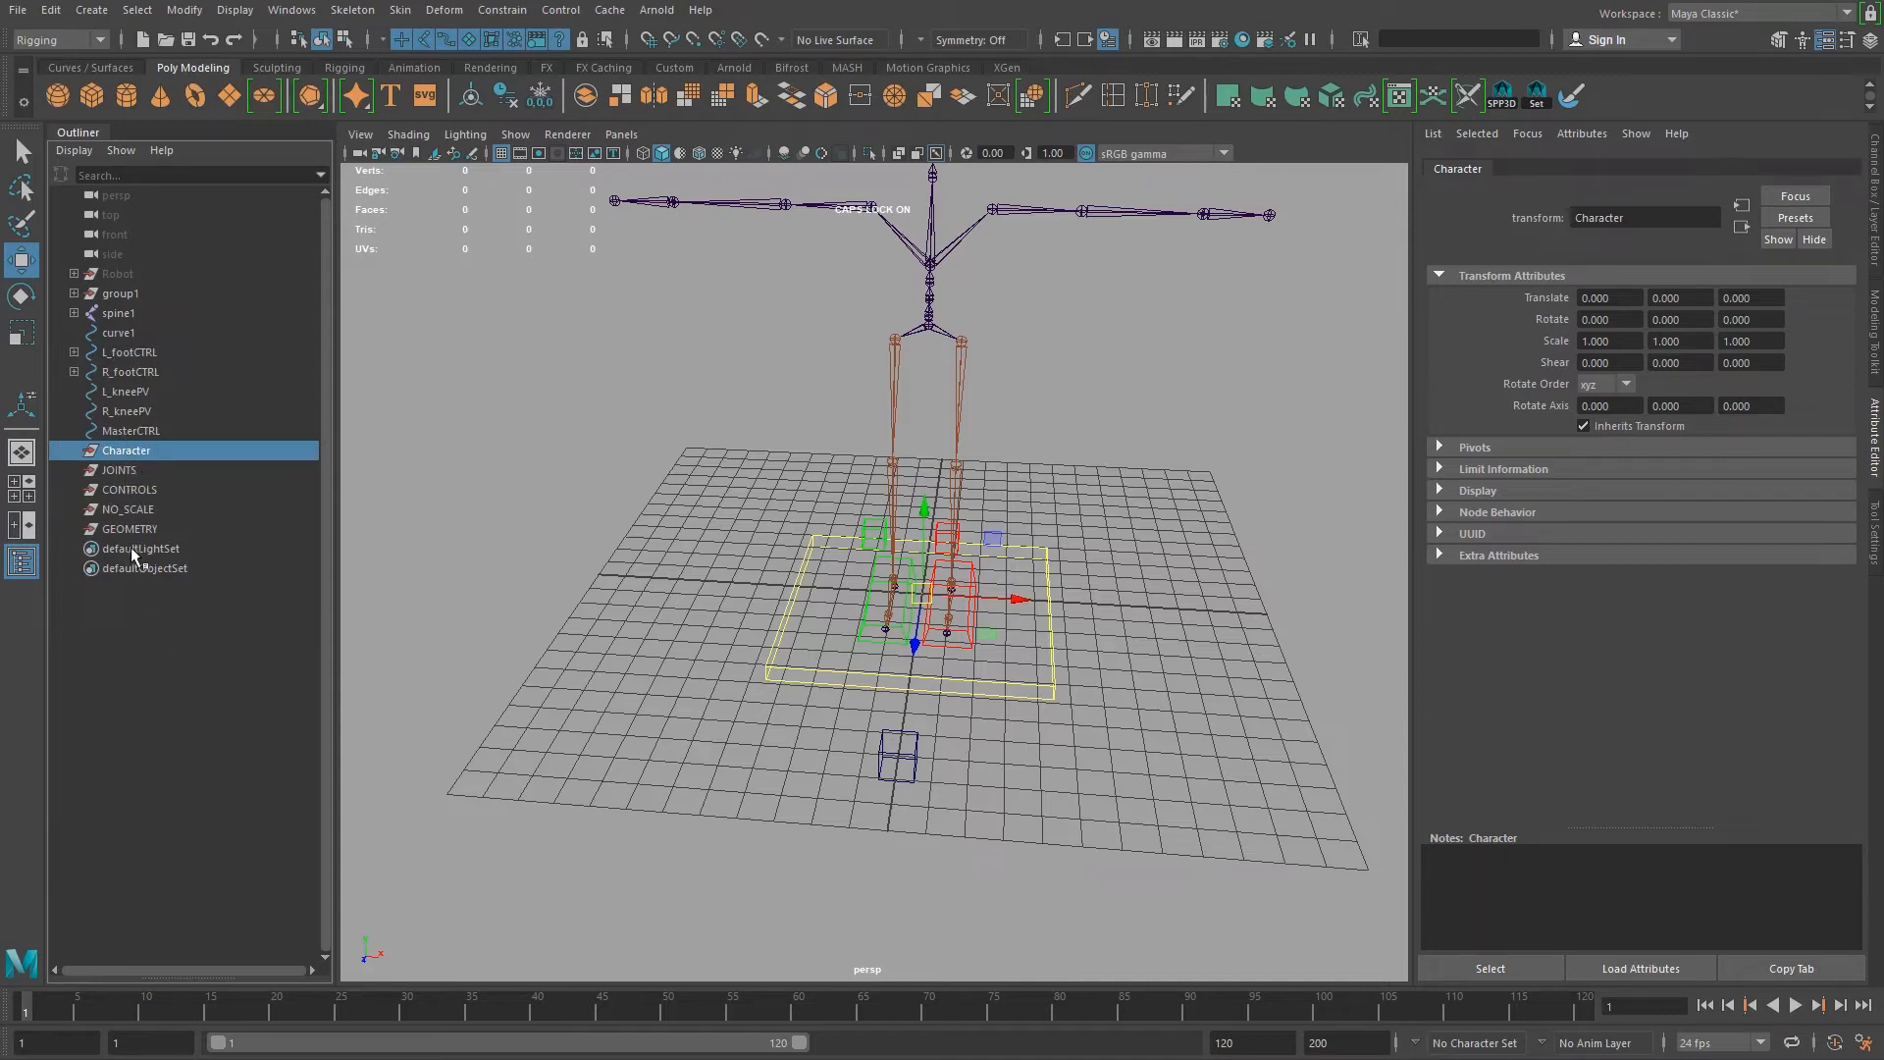
left_click(108, 430)
mouse_move(110, 432)
left_mouse_down()
mouse_move(161, 457)
mouse_move(134, 451)
left_mouse_up()
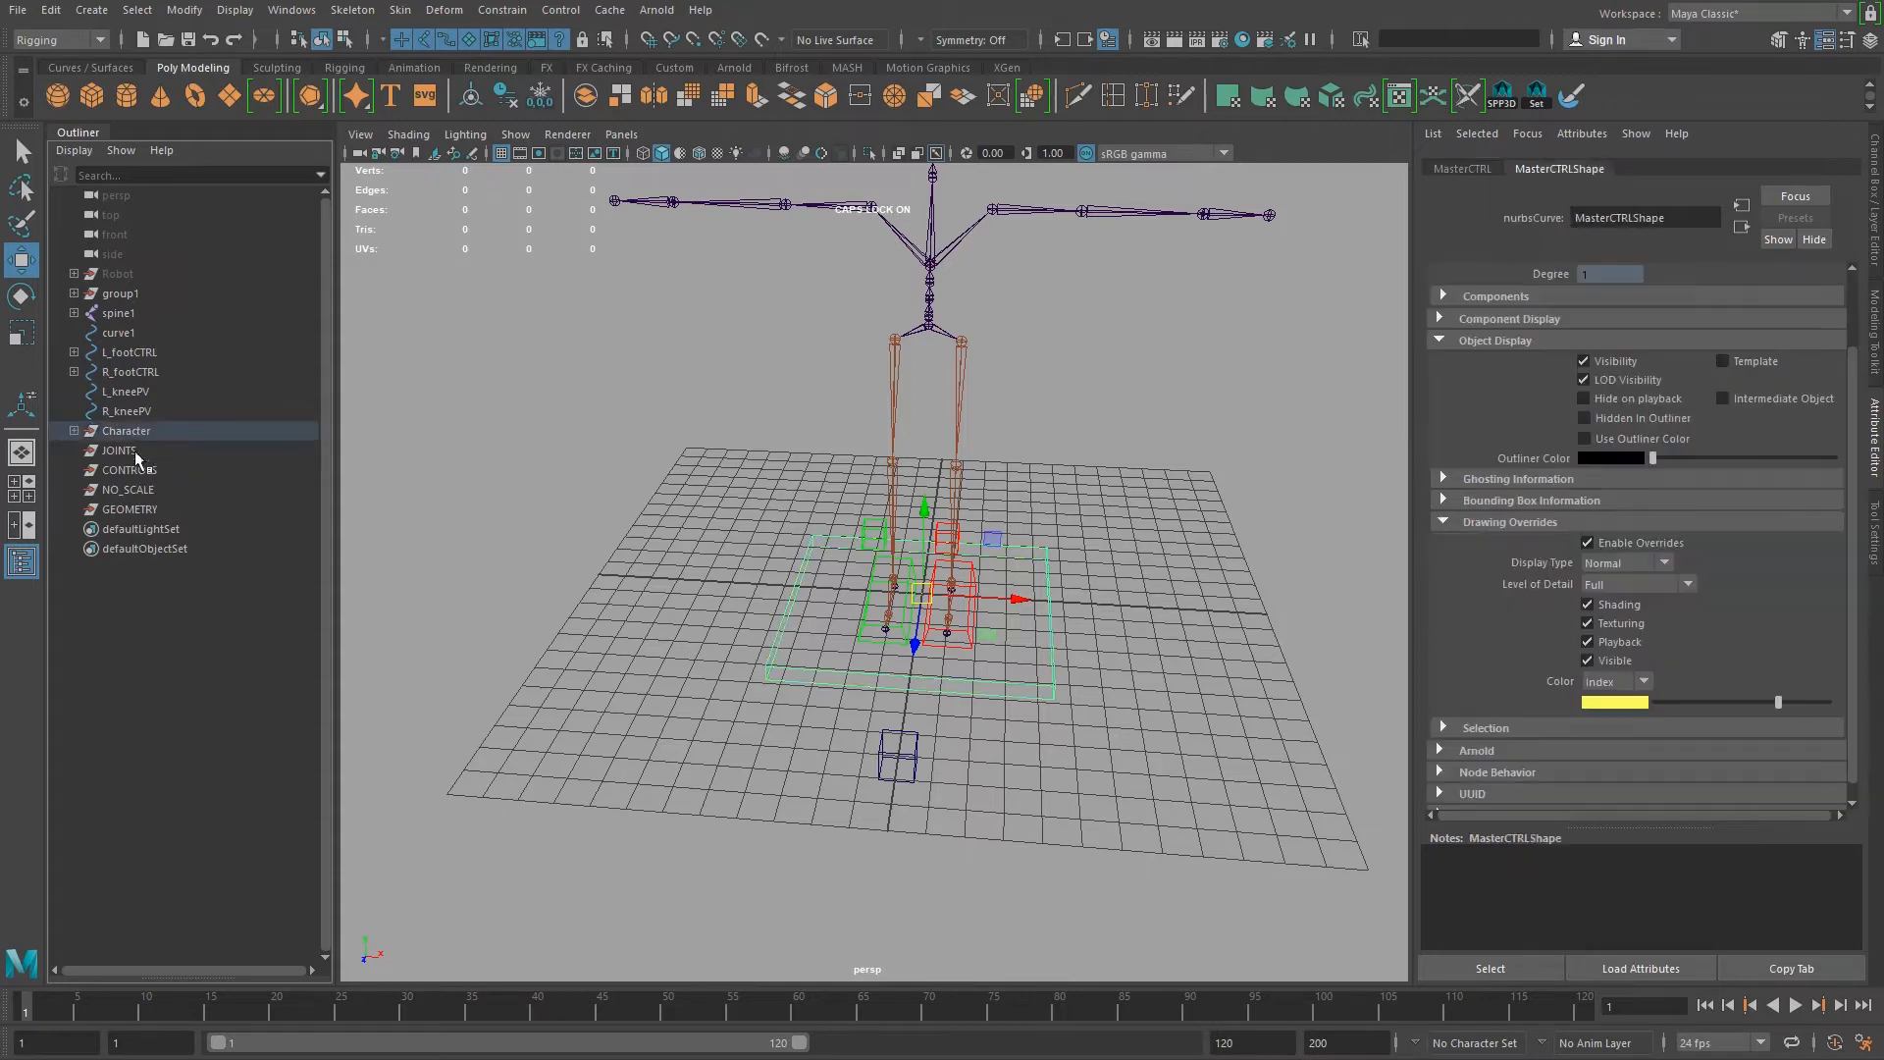
left_click(72, 430)
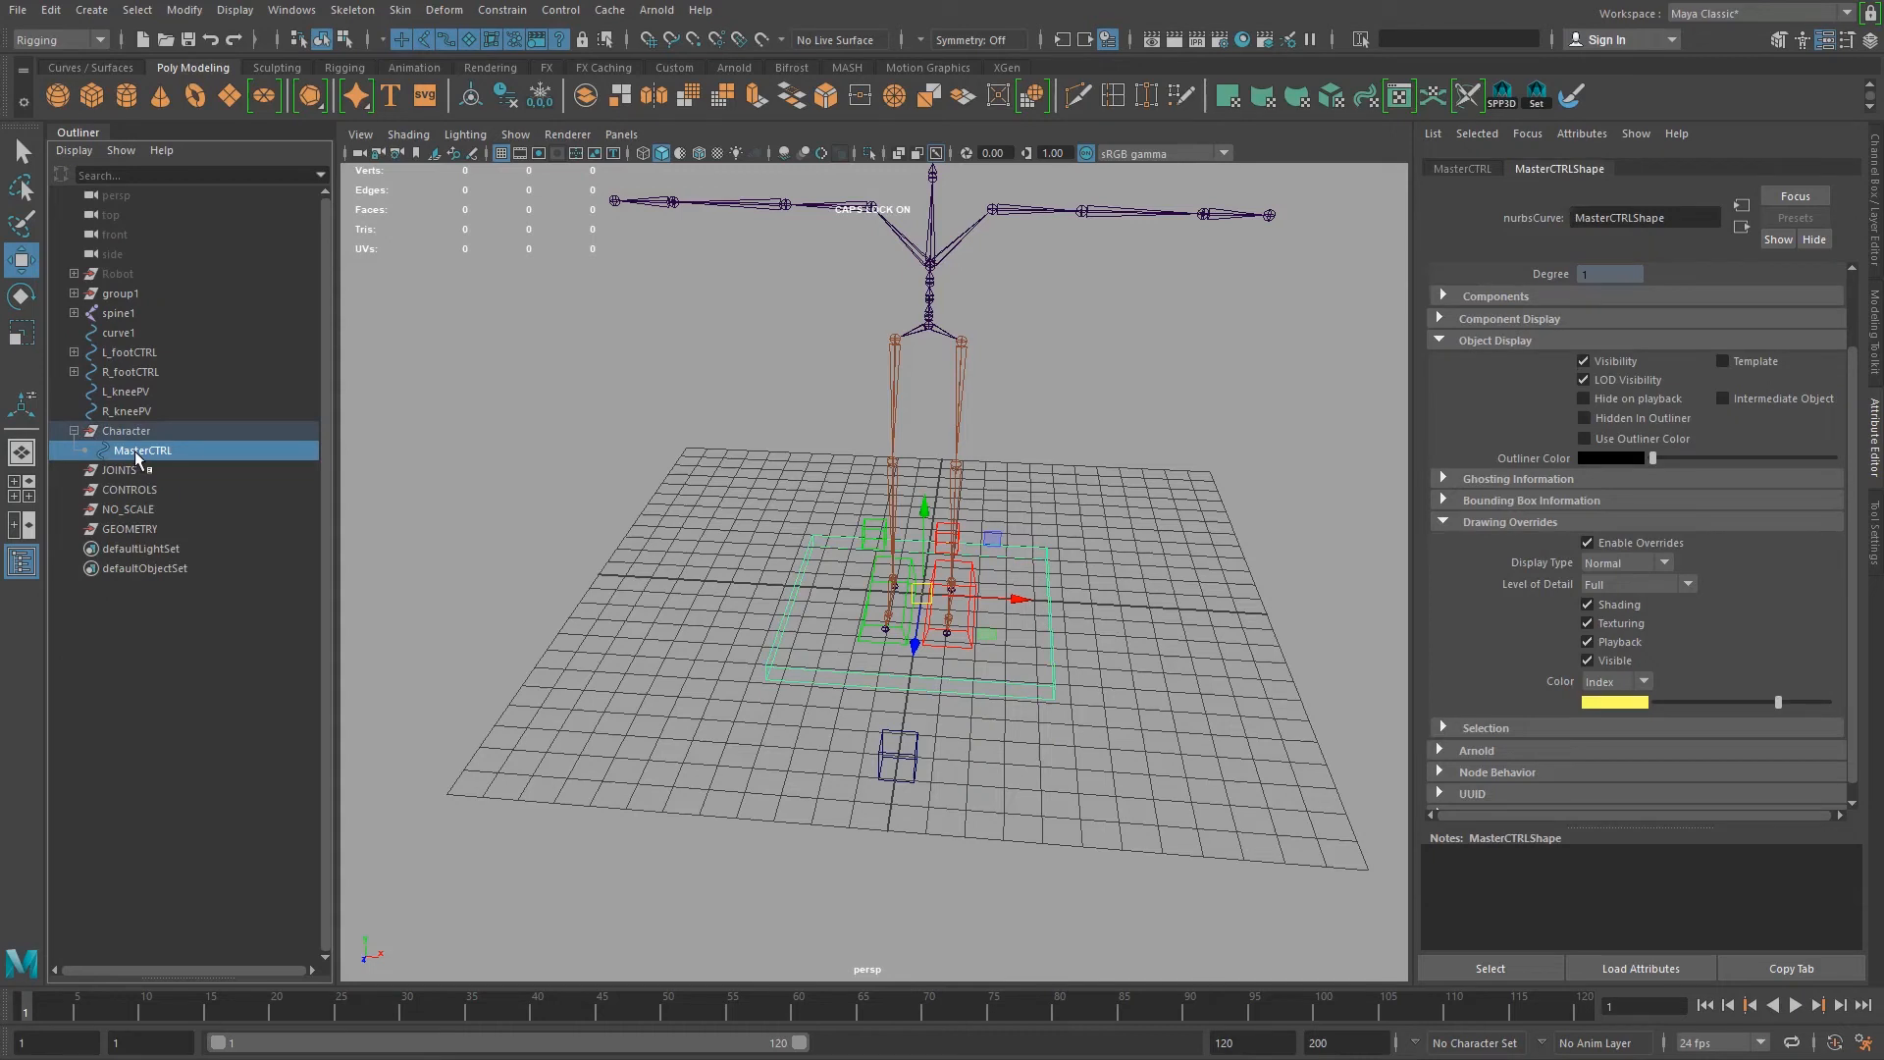
Step: Parent the JOINTS and CONTROLS groups together under MasterCTRL
left_click(126, 487, "ctrl")
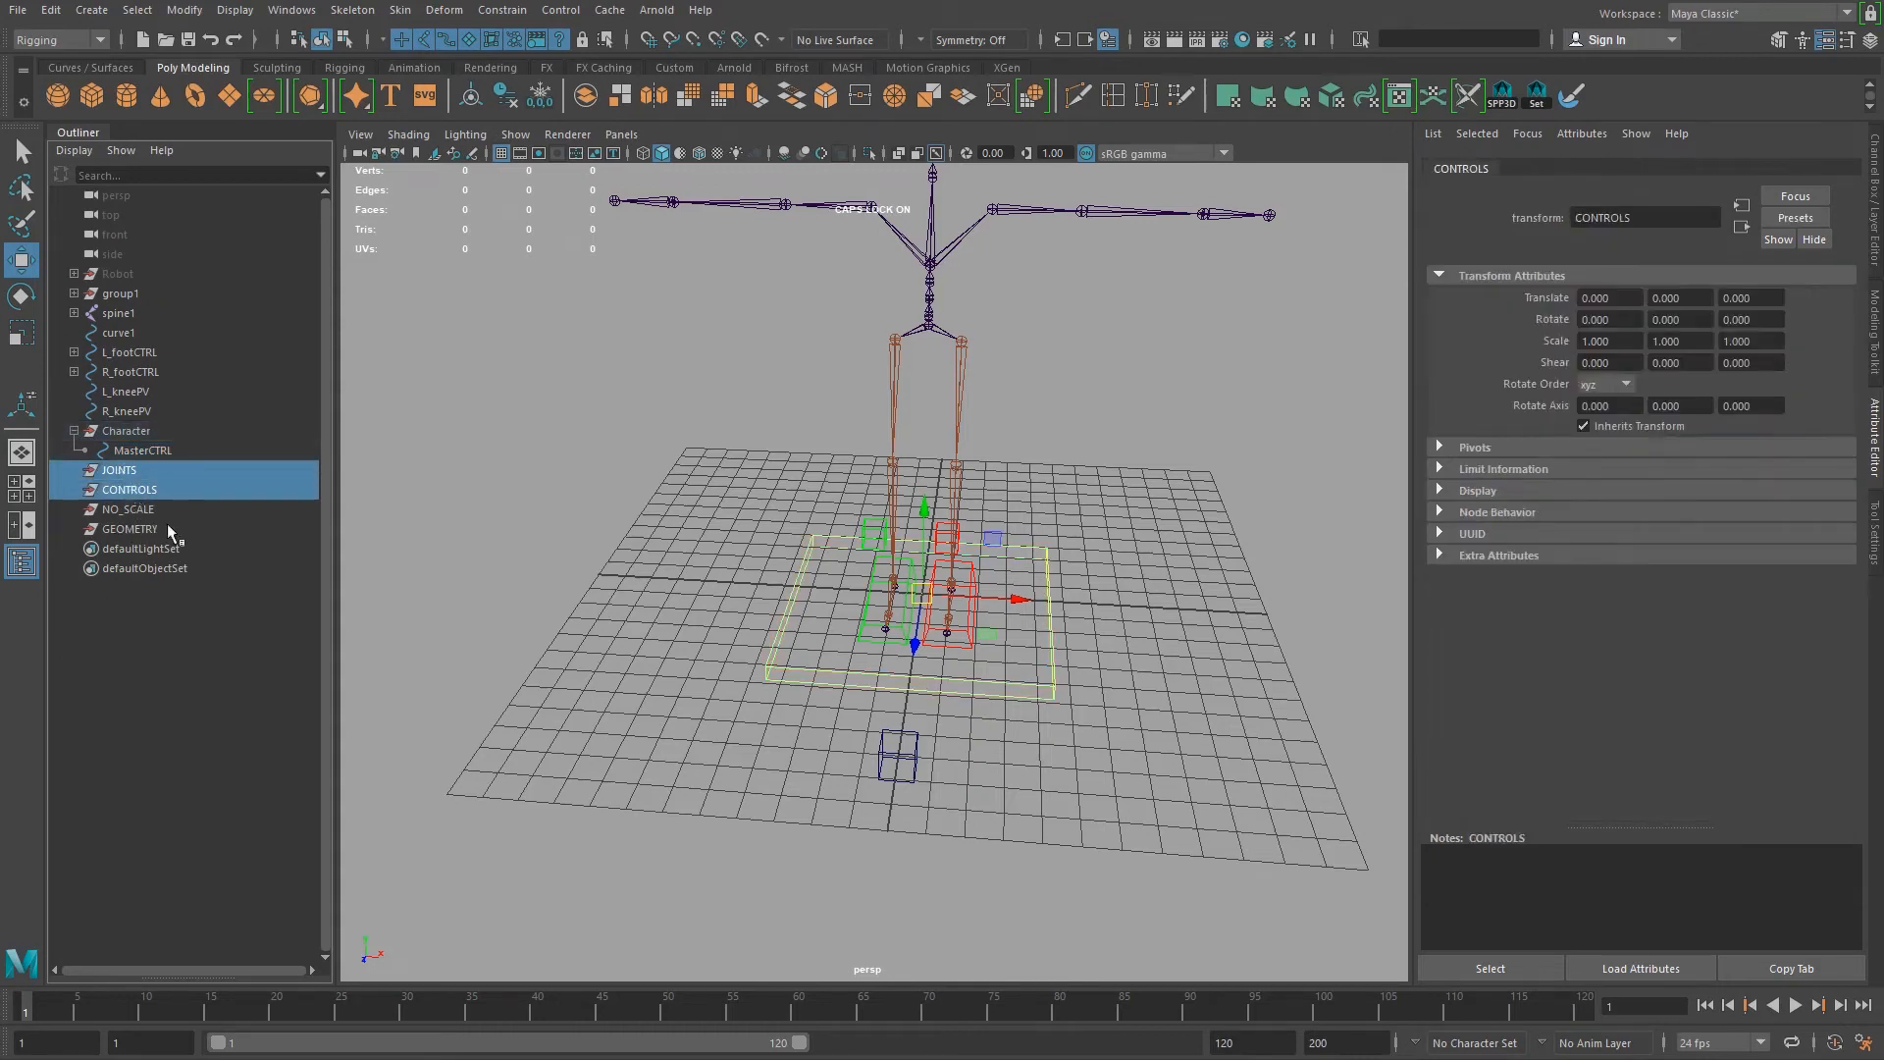
left_click_drag(113, 485, 140, 455)
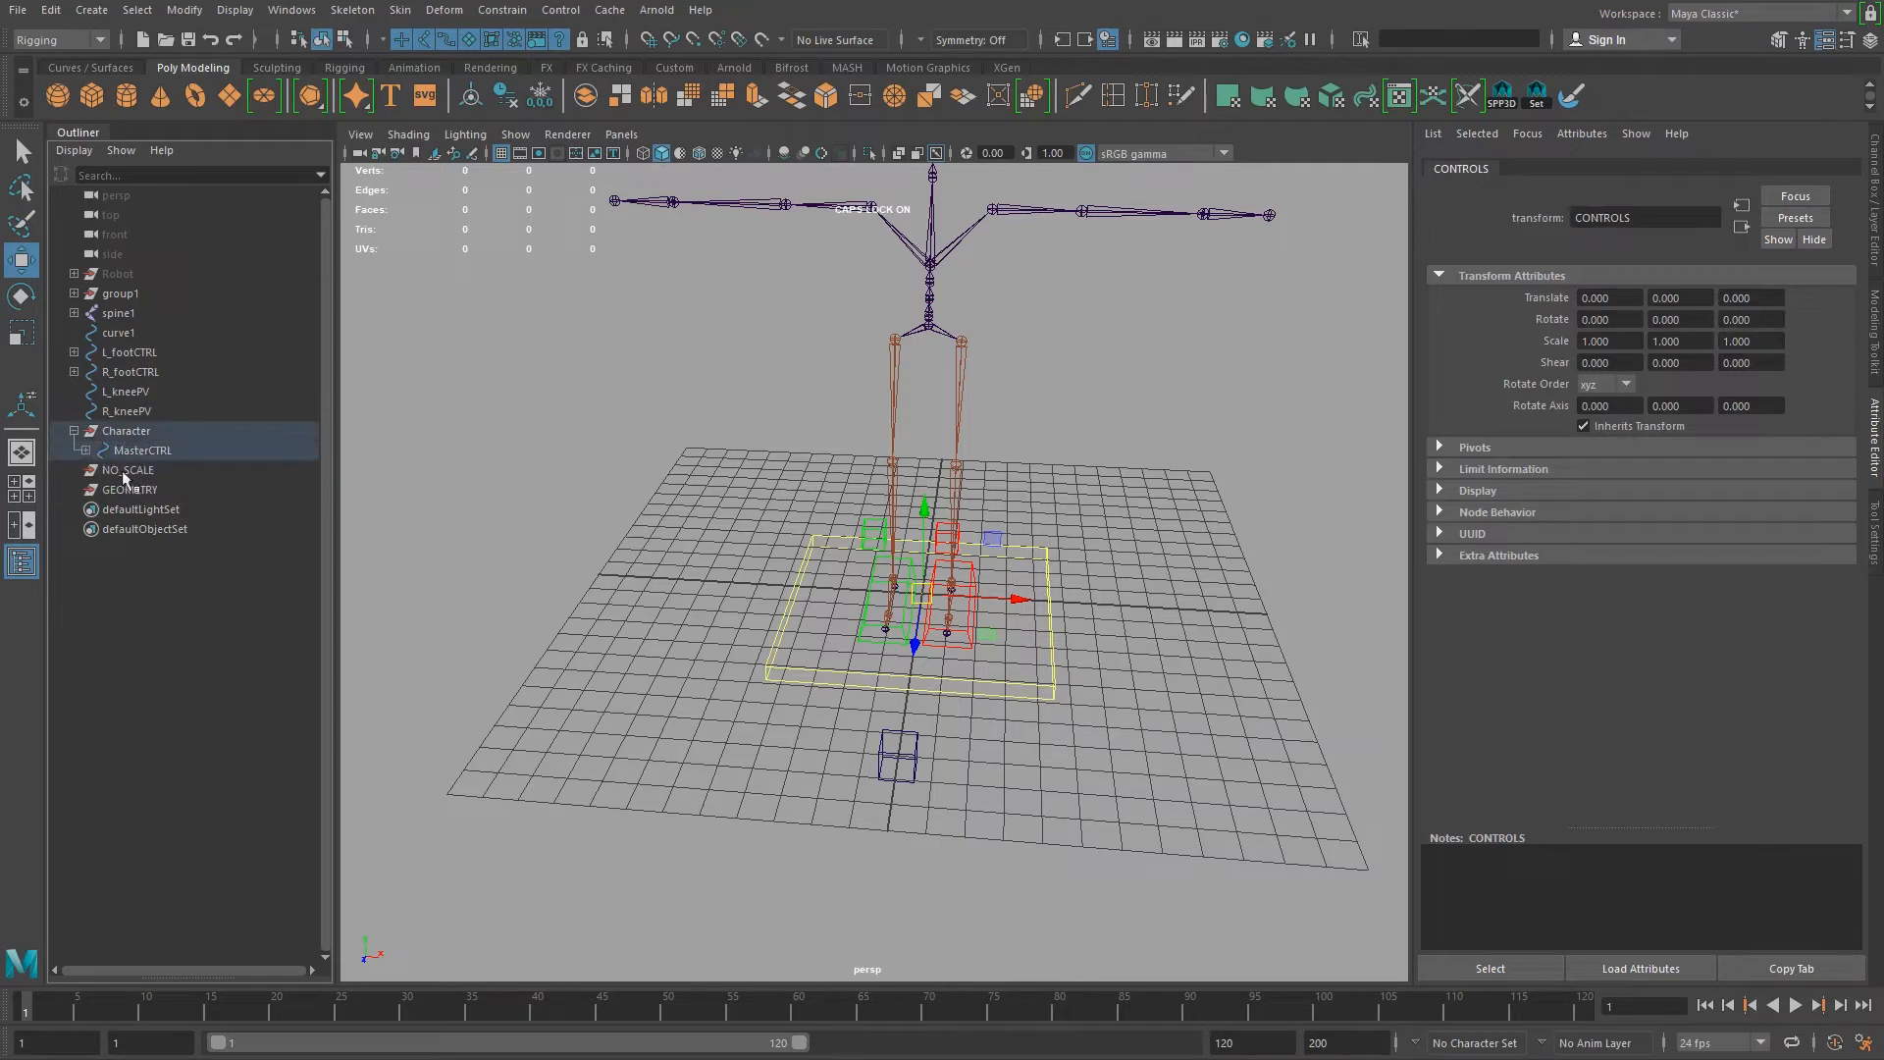
left_click(86, 450)
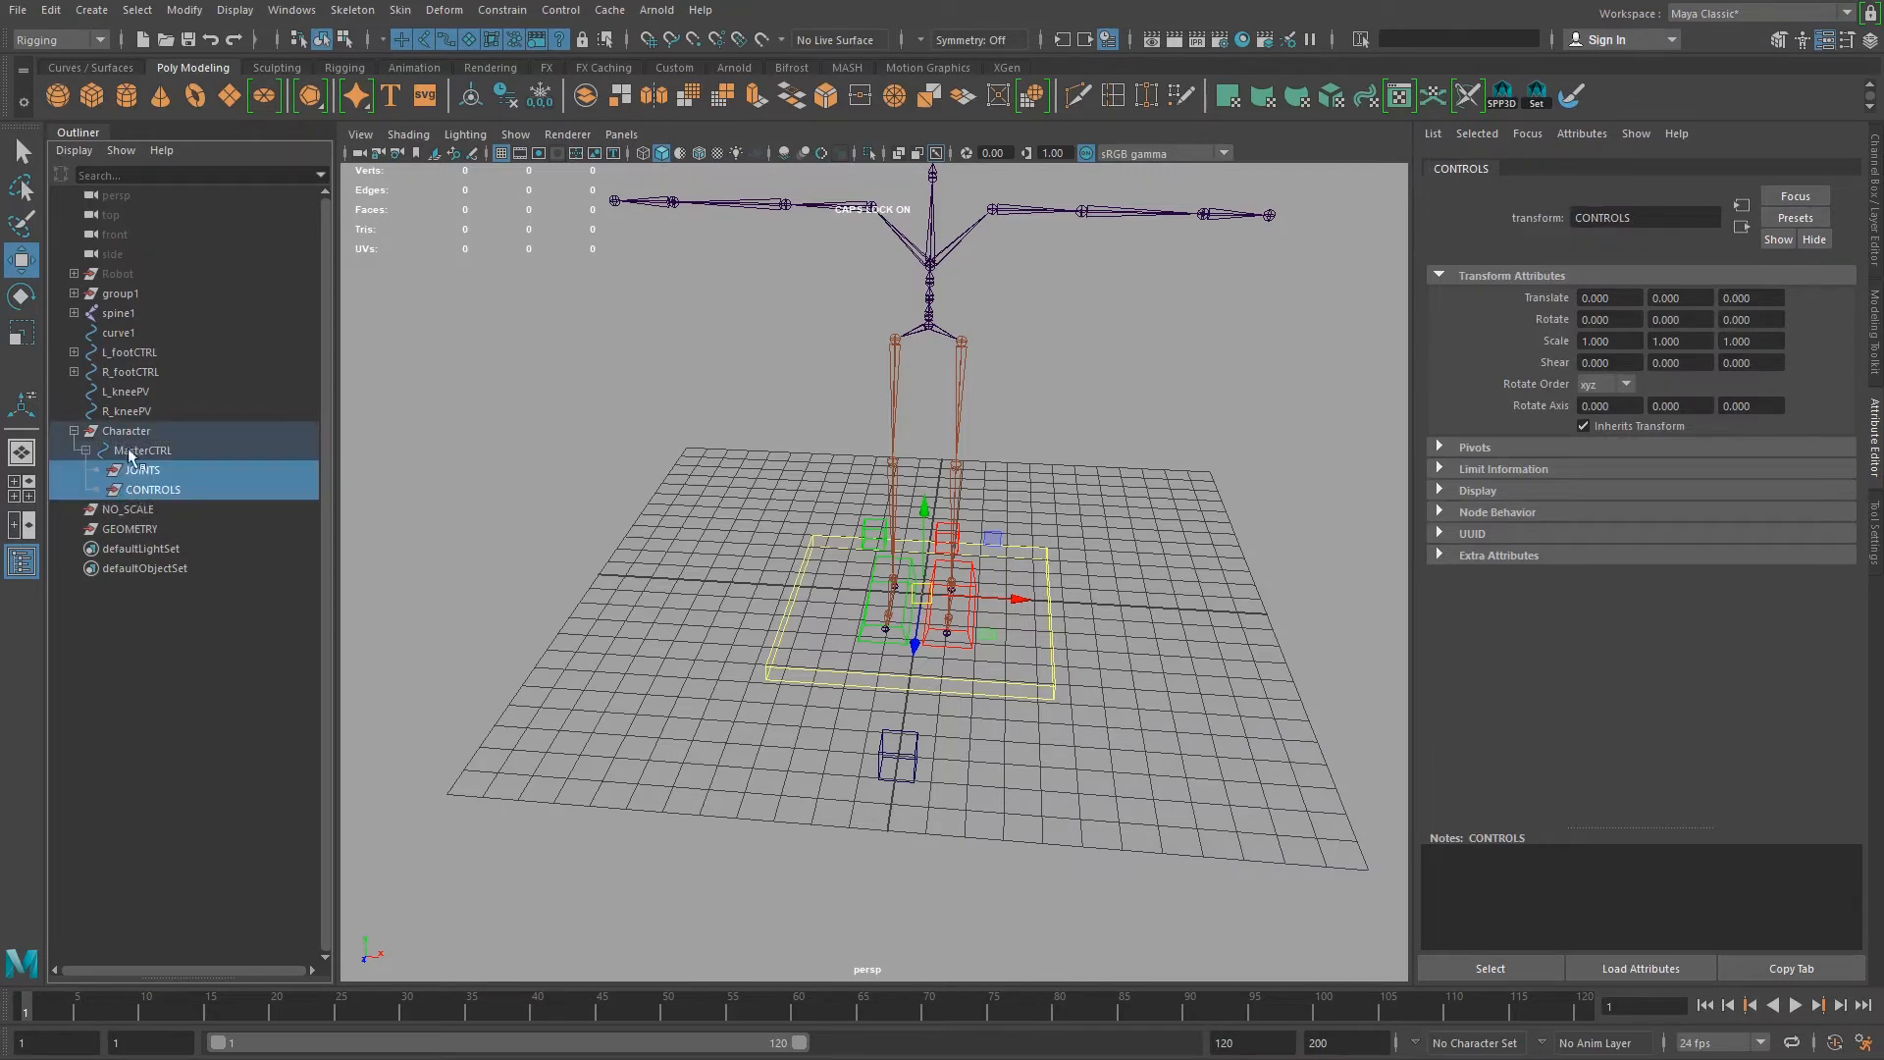
Step: Nest the GEOMETRY group inside NO_SCALE and place NO_SCALE directly under the Character group
left_click(128, 510)
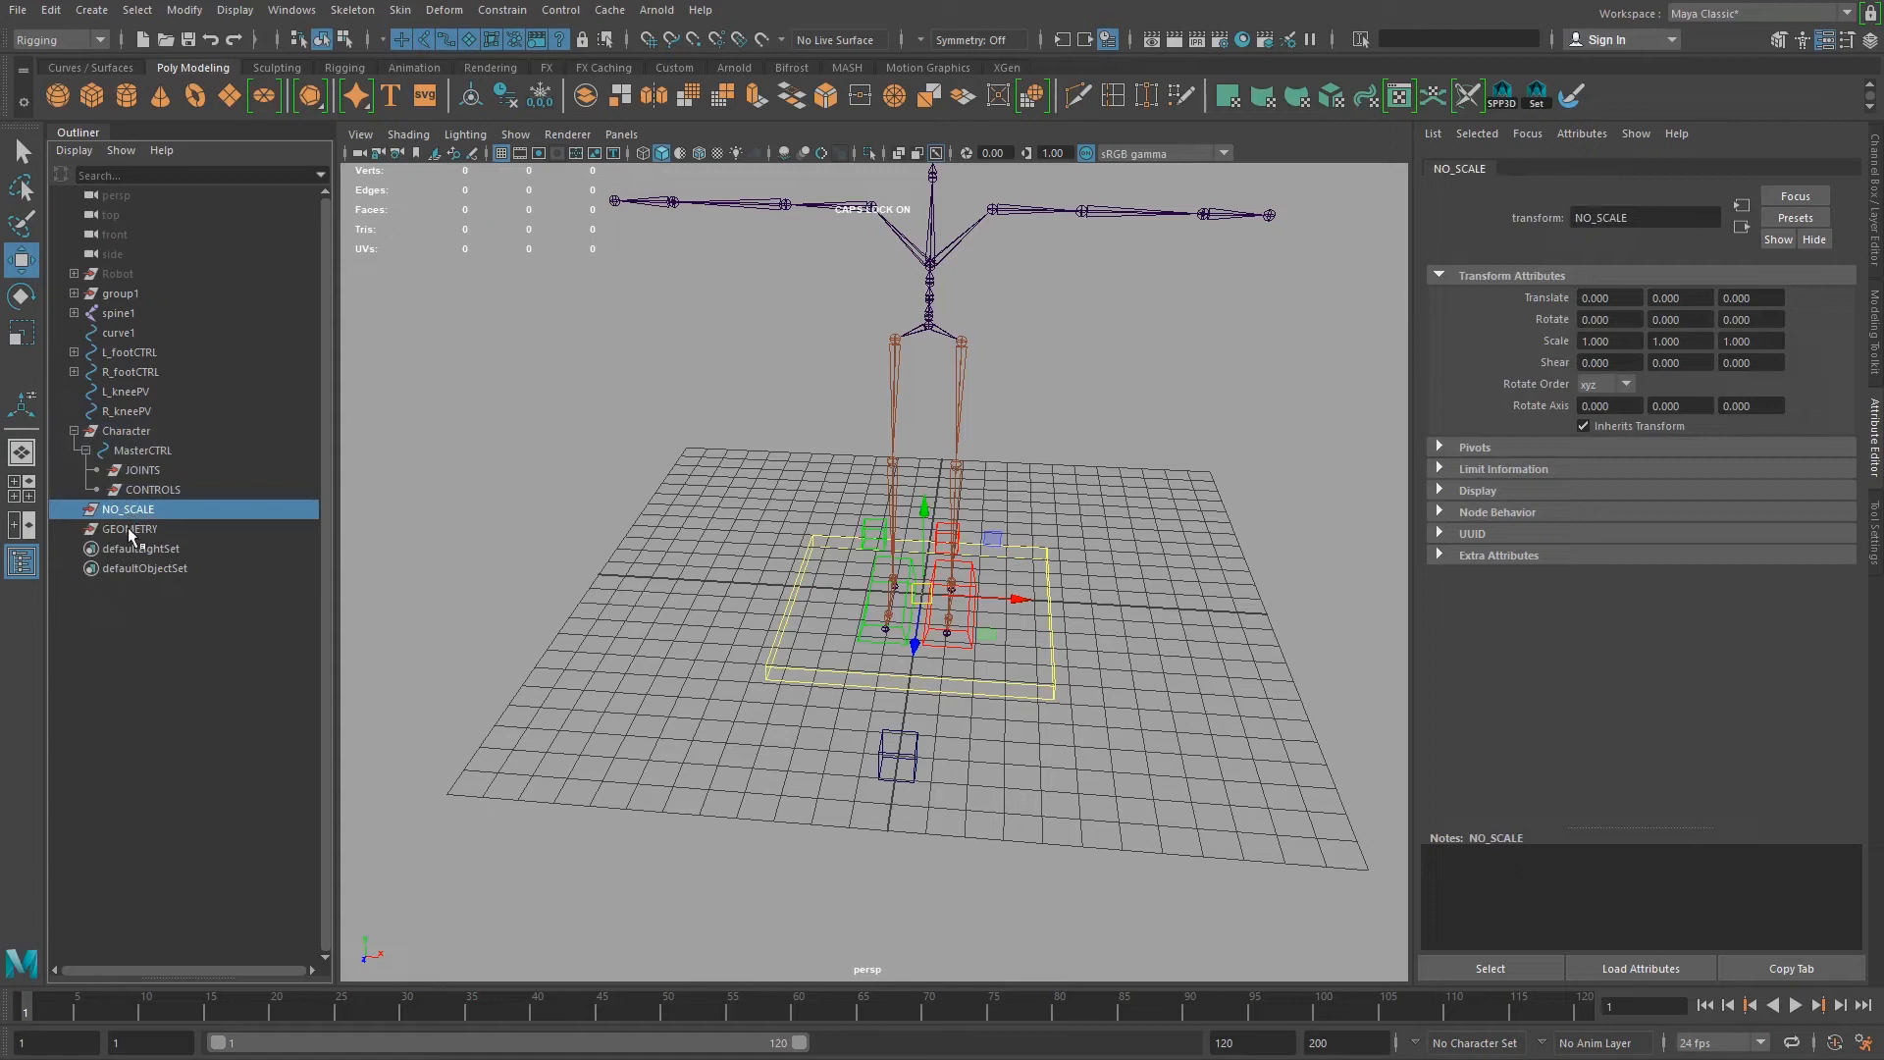
left_click_drag(128, 532, 120, 433)
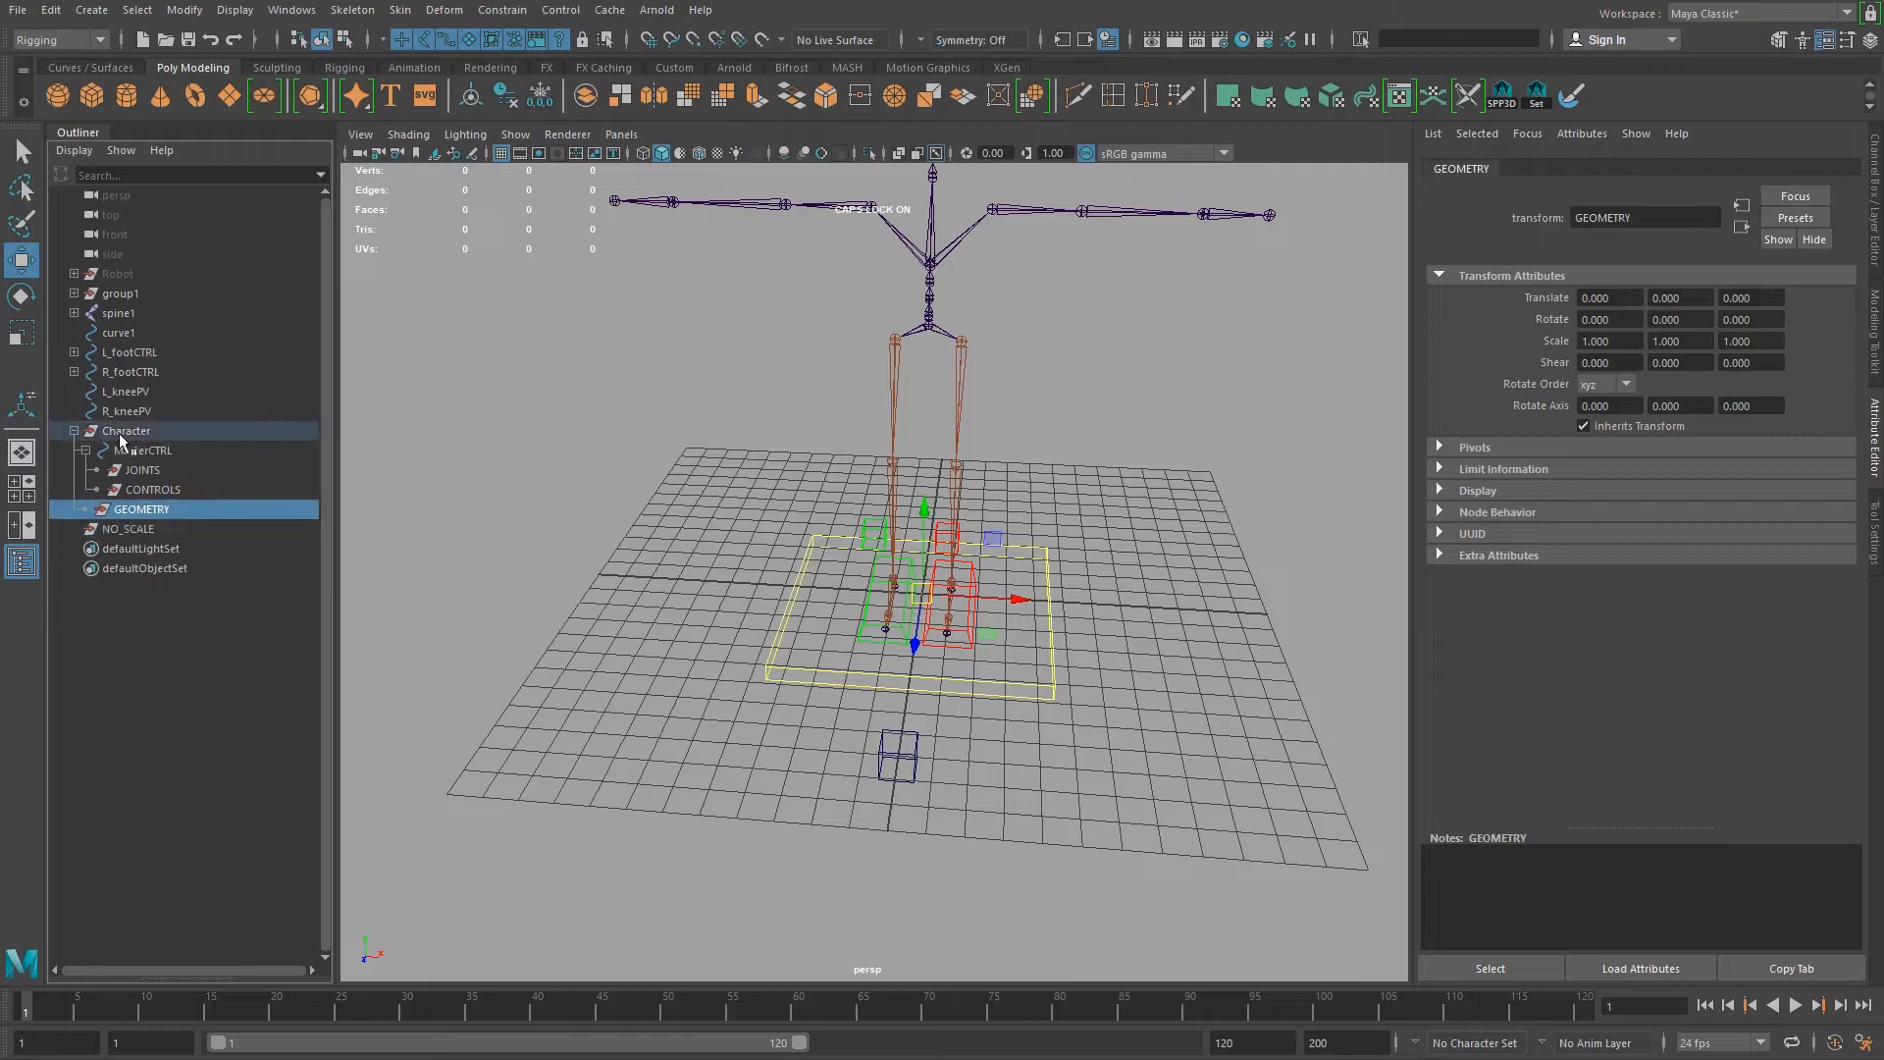
left_click(117, 530, "shift")
key("p")
left_click_drag(113, 508, 126, 430)
left_click(87, 509)
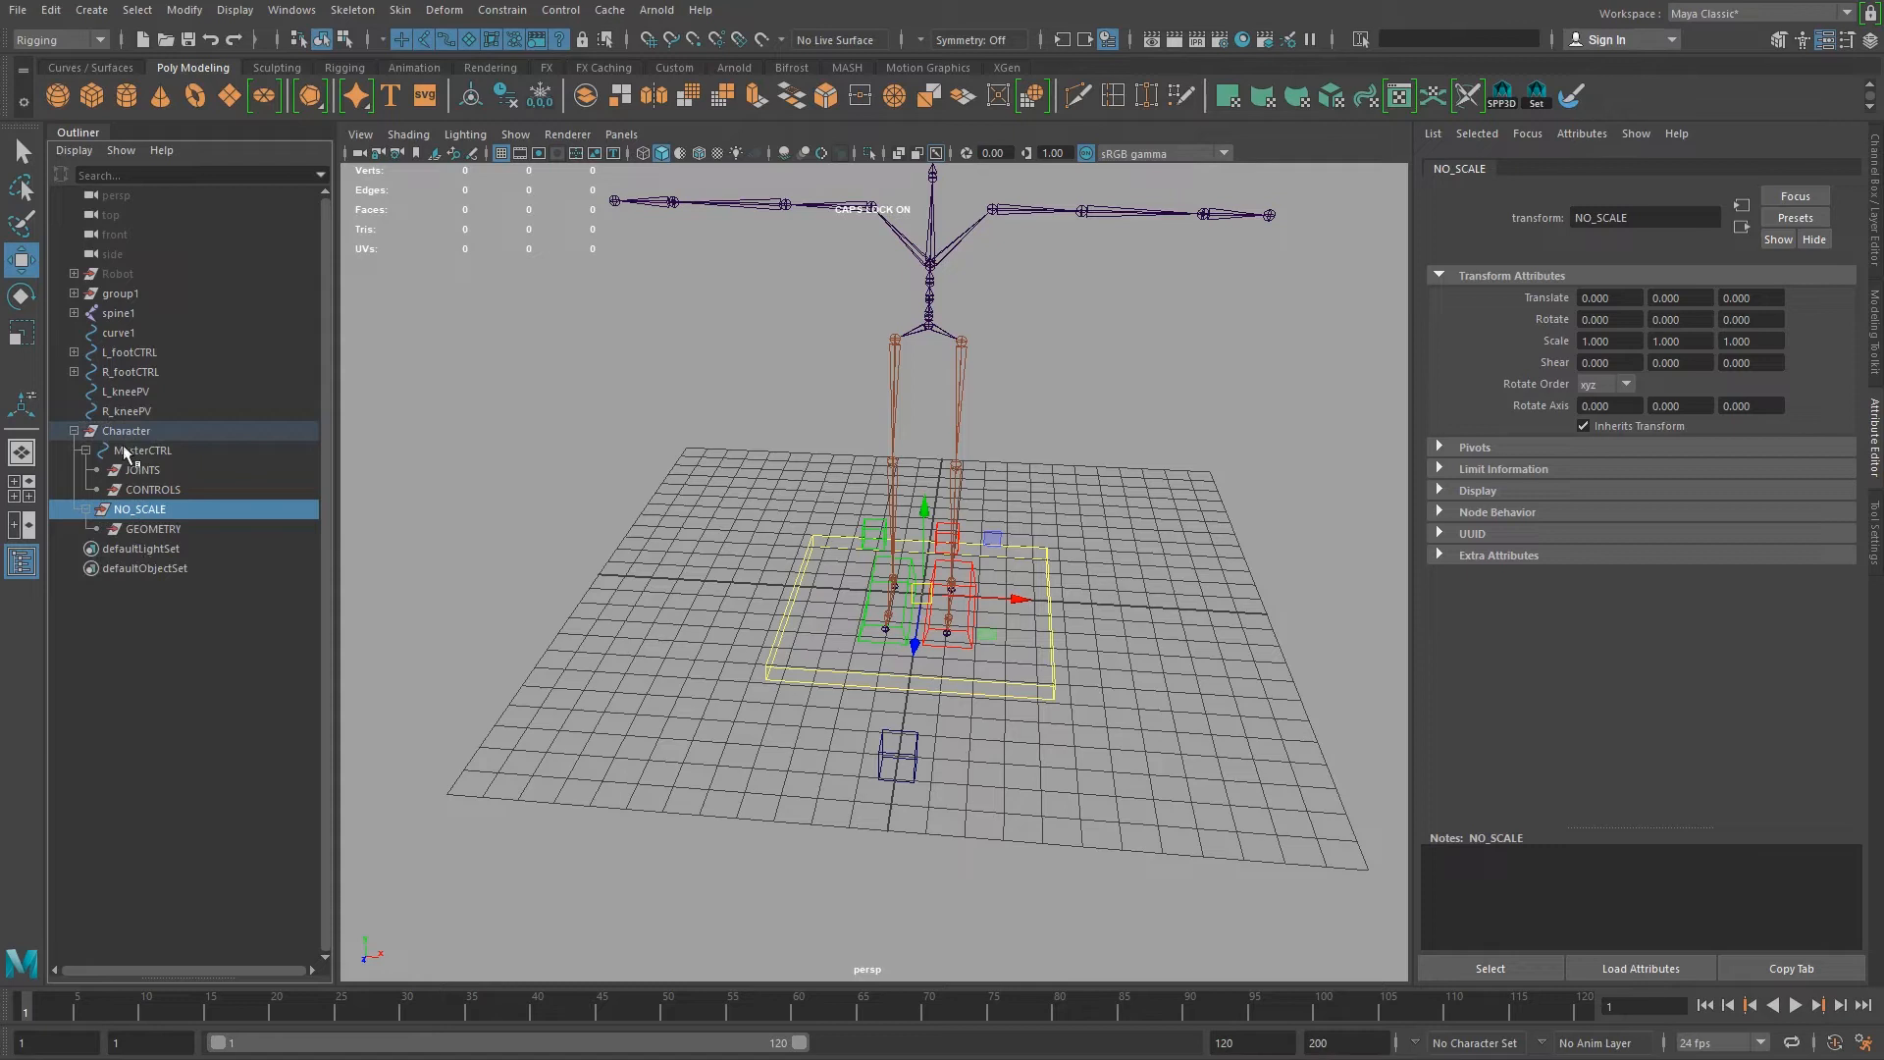
left_click(86, 450)
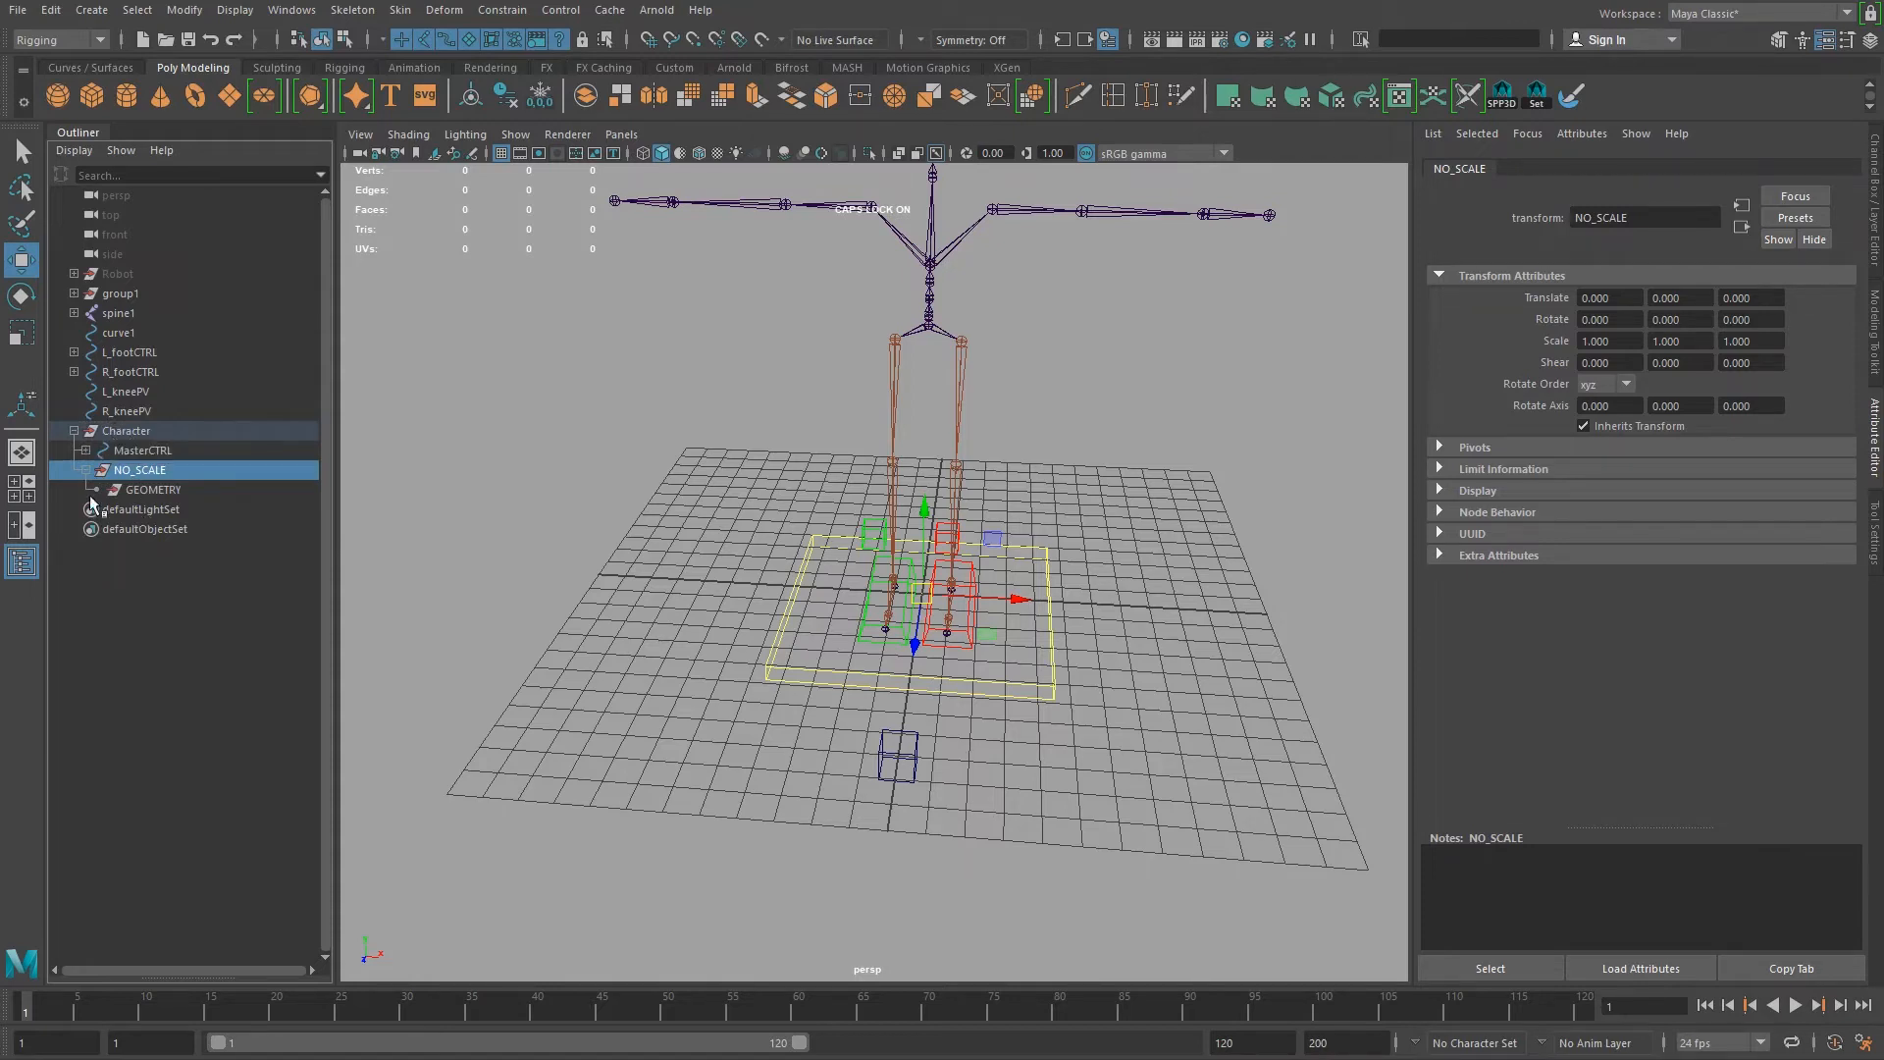
left_click(86, 470)
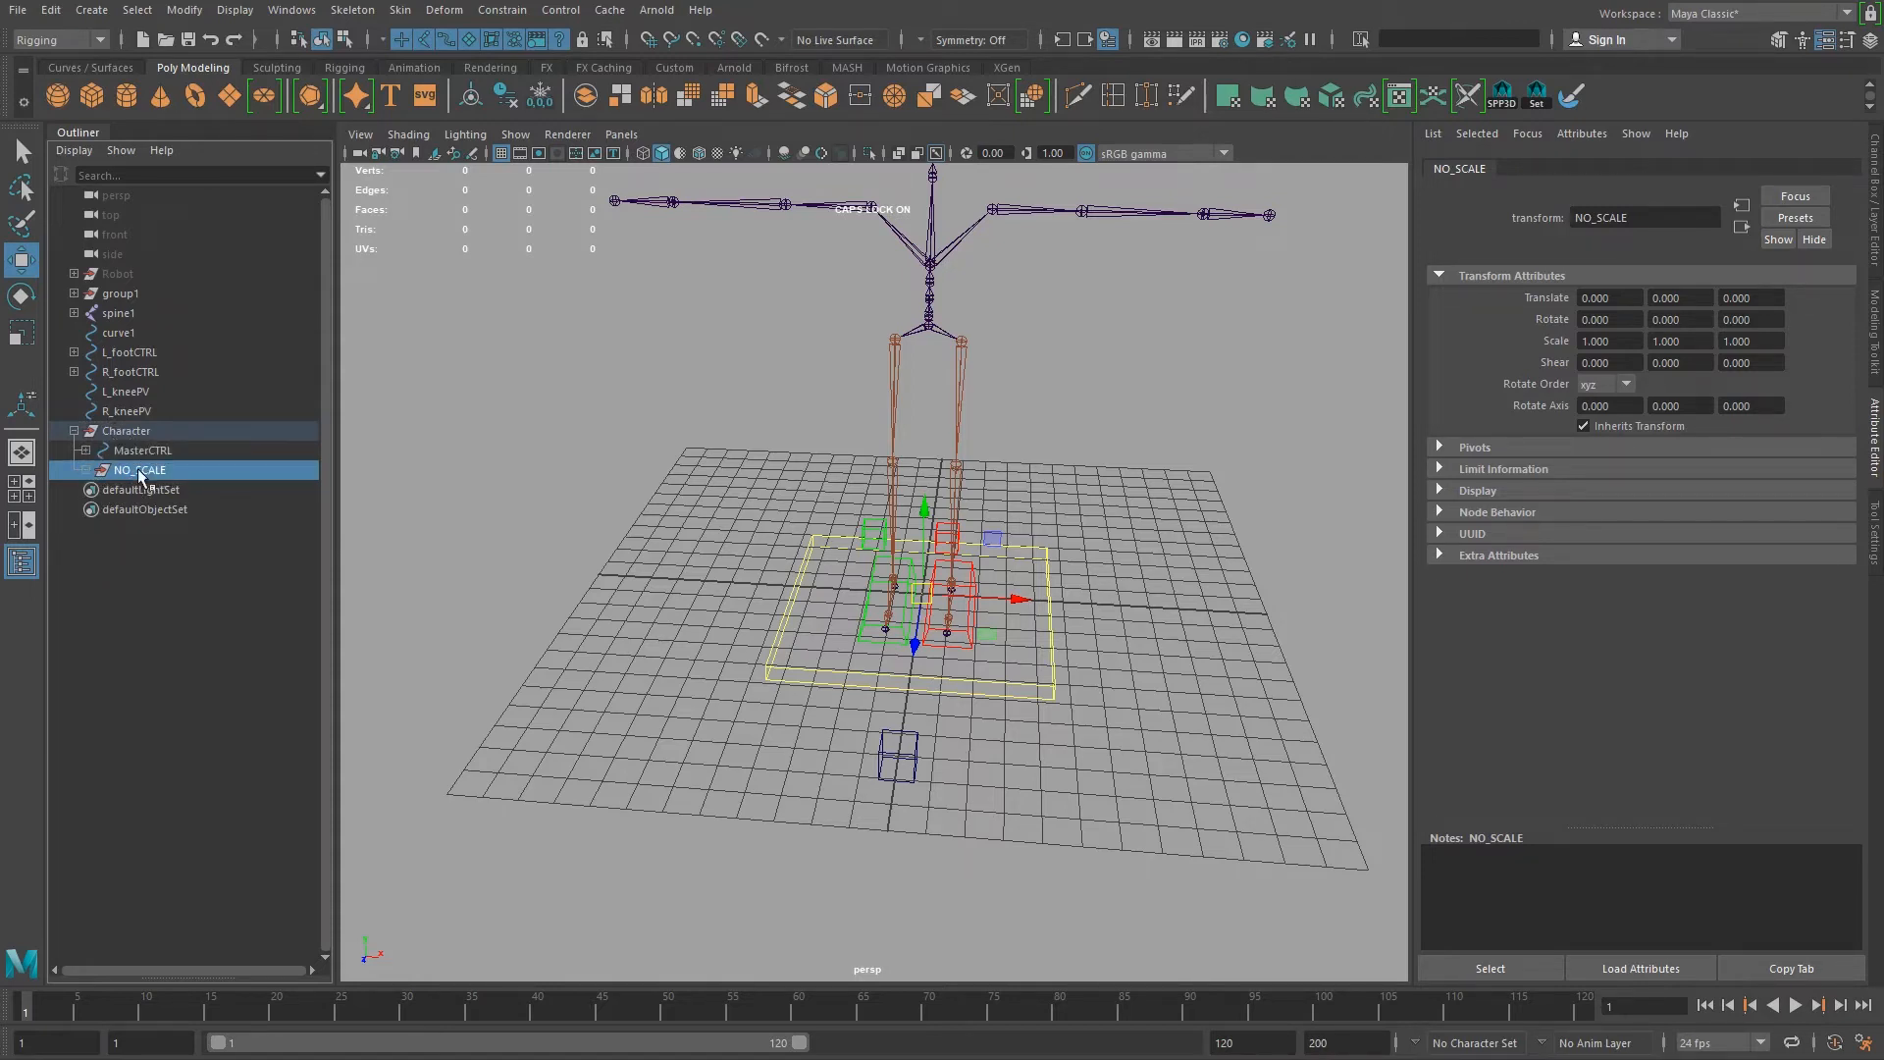
left_click(86, 450)
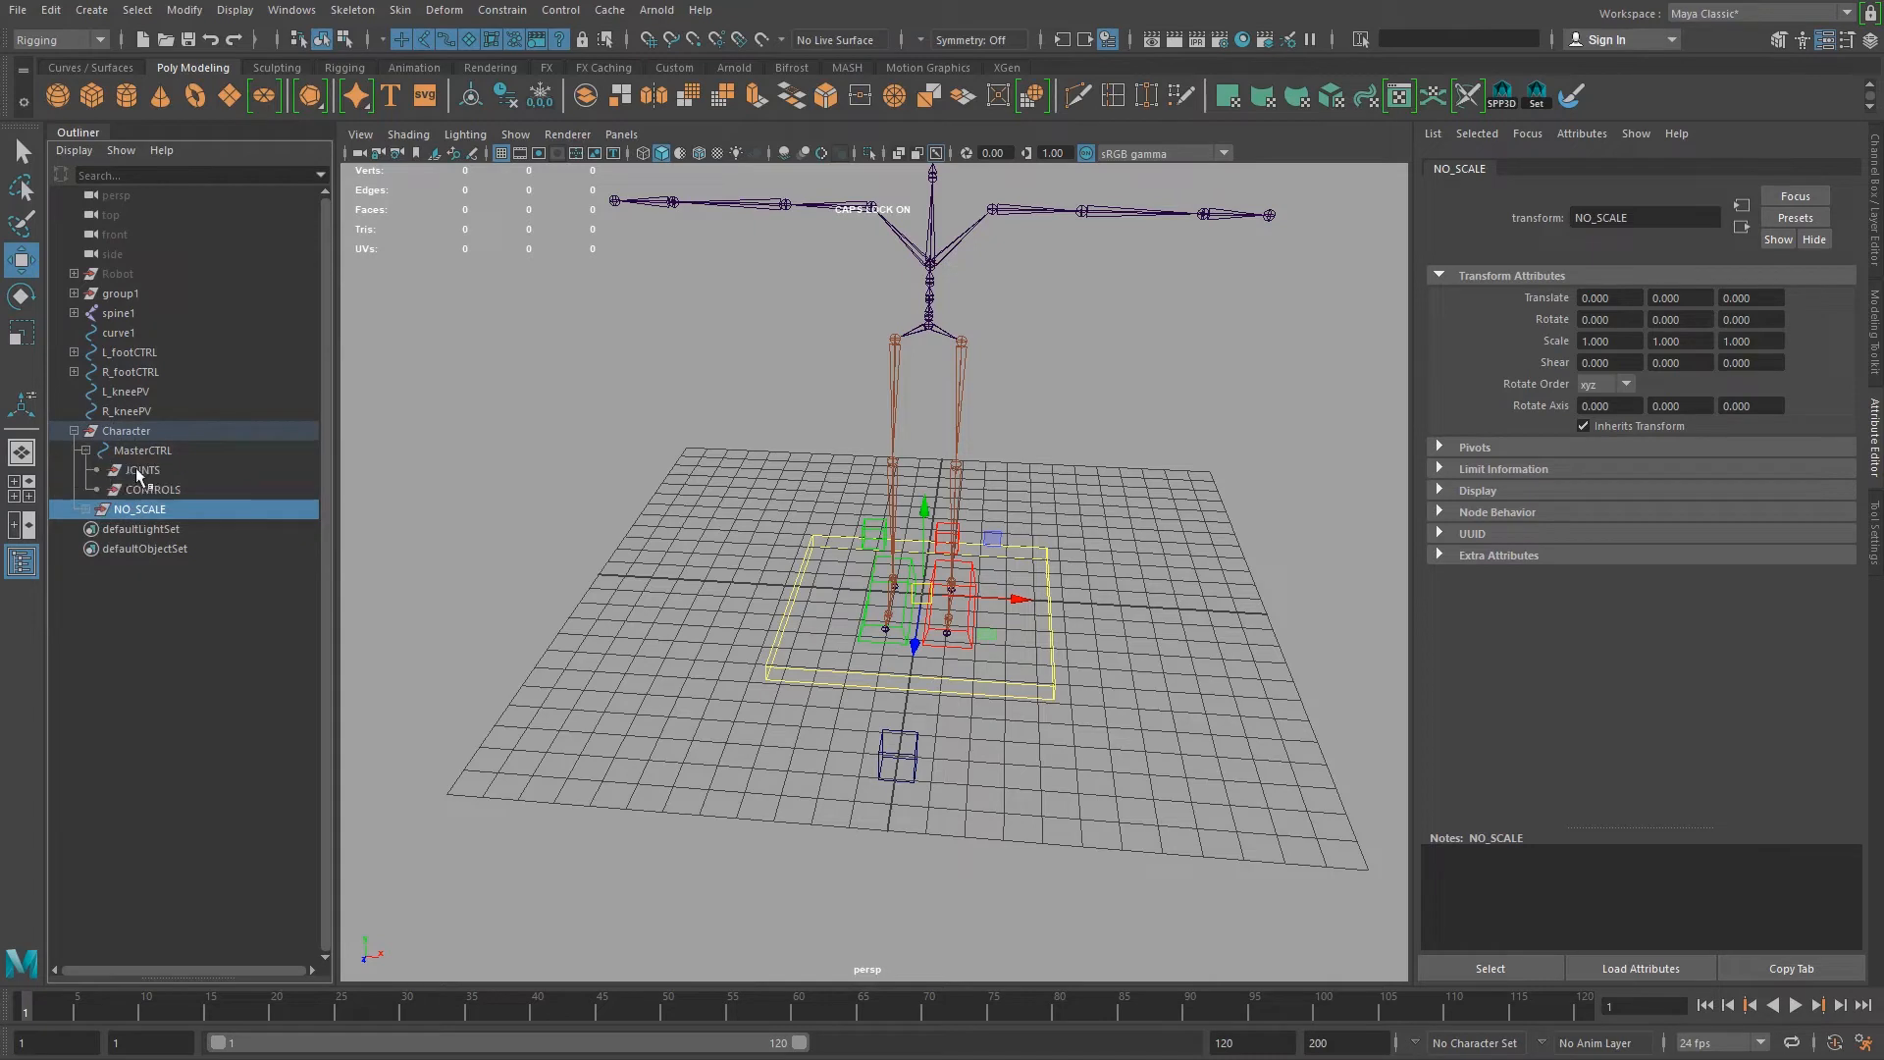
left_click(85, 509)
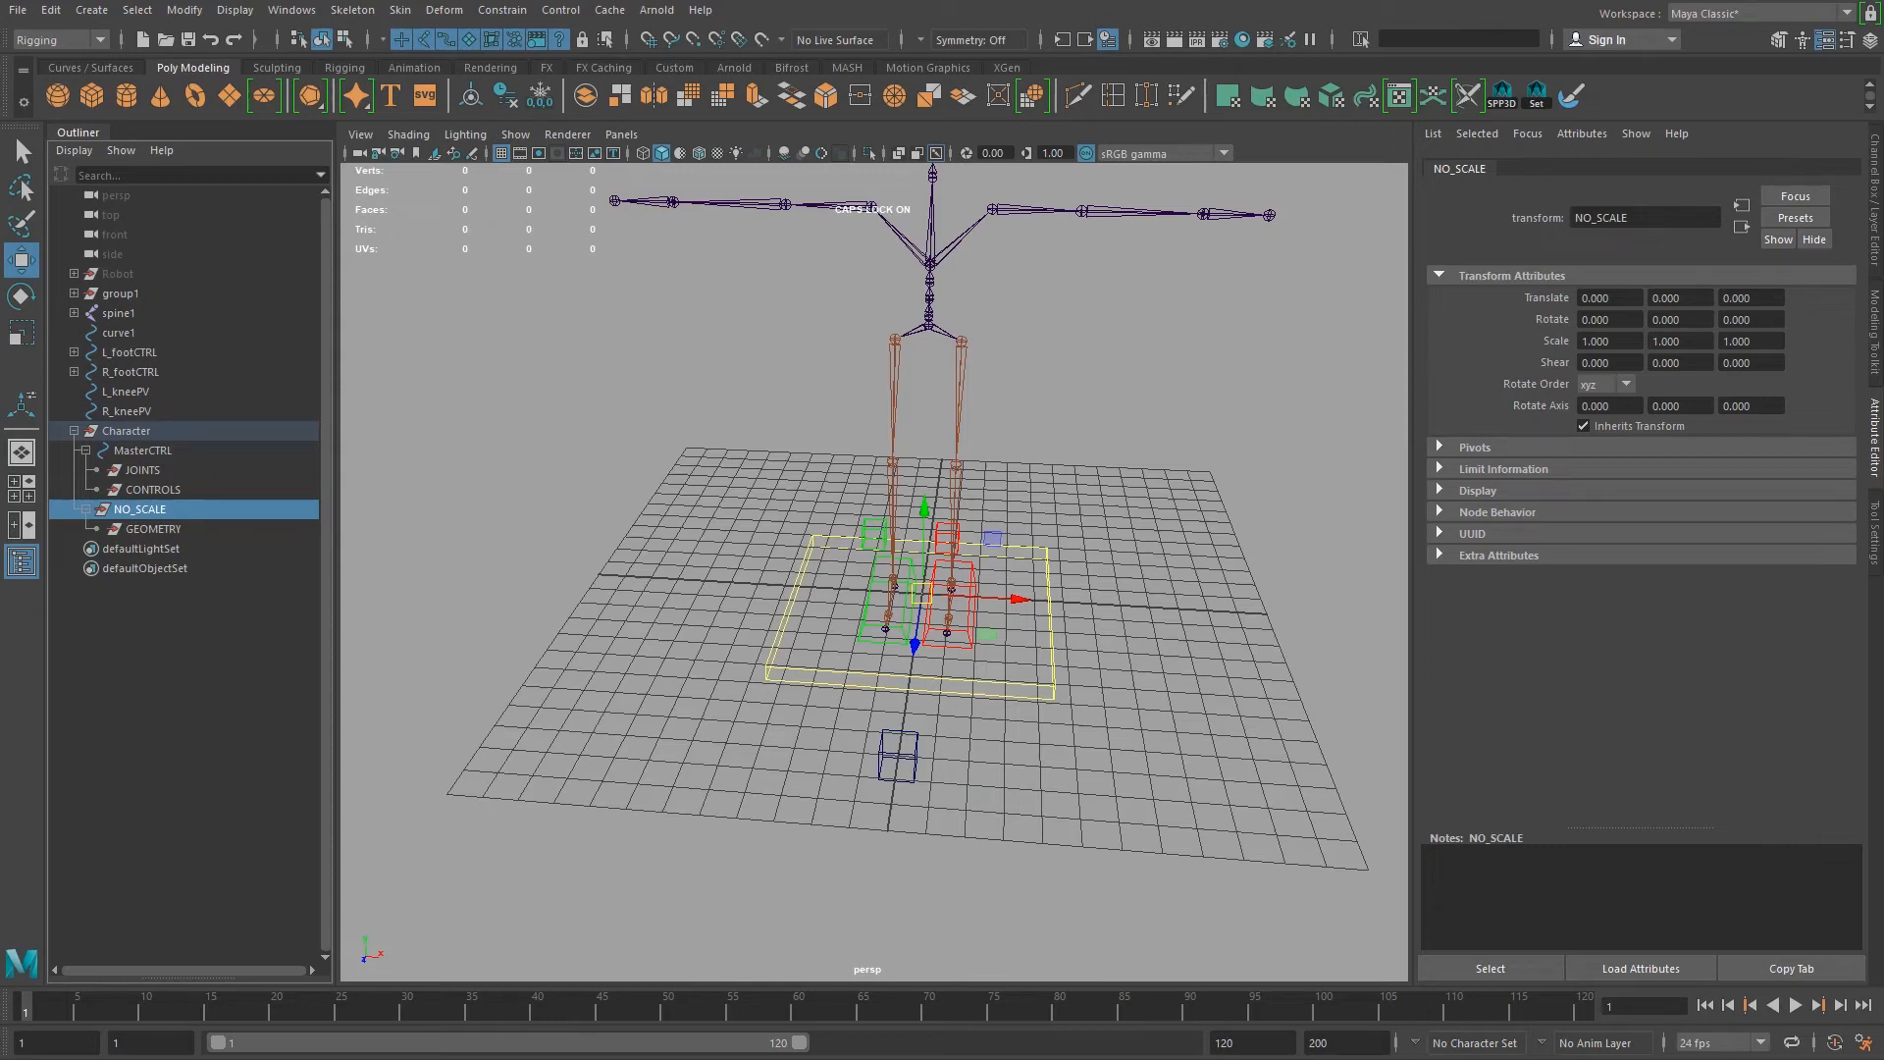
Step: Parent R_kneePV, L_kneePV, R_footCTRL and L_footCTRL under the CONTROLS group
left_click(139, 408)
left_click(141, 392, "shift")
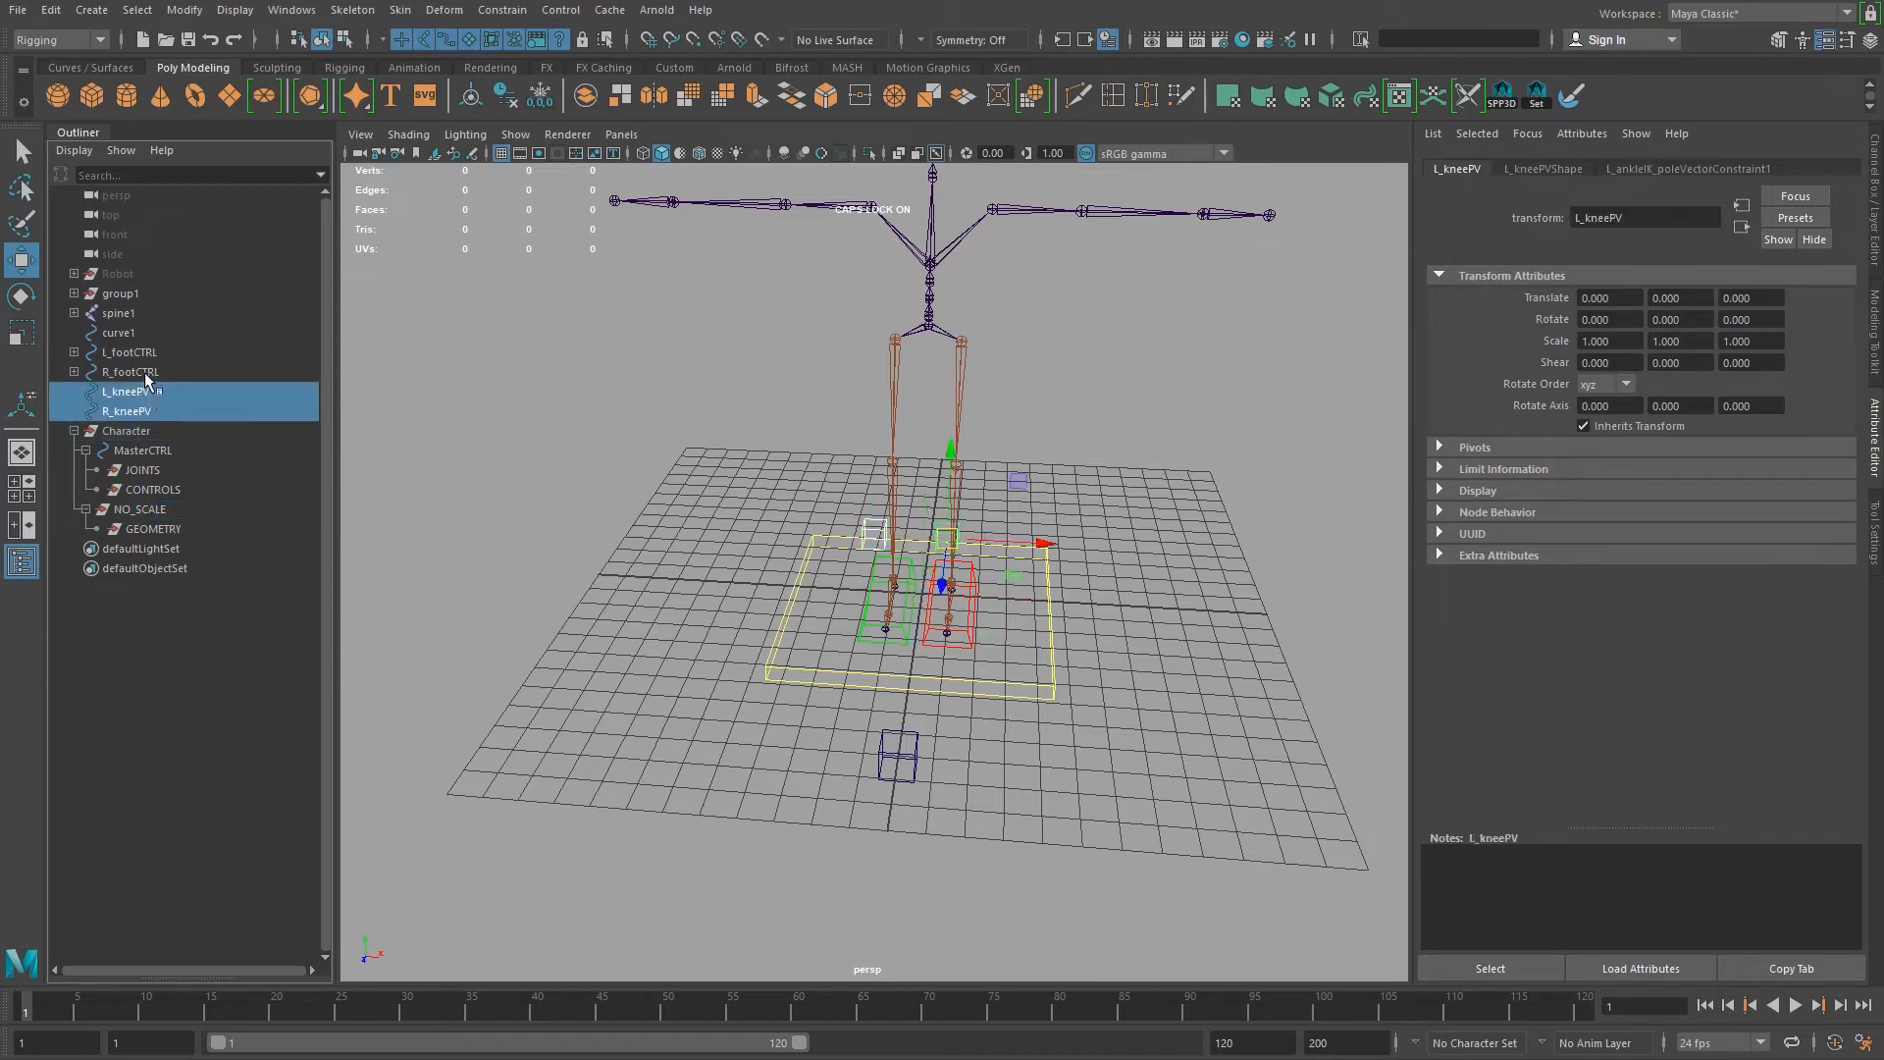
left_click(147, 372, "shift")
left_click(147, 352, "shift")
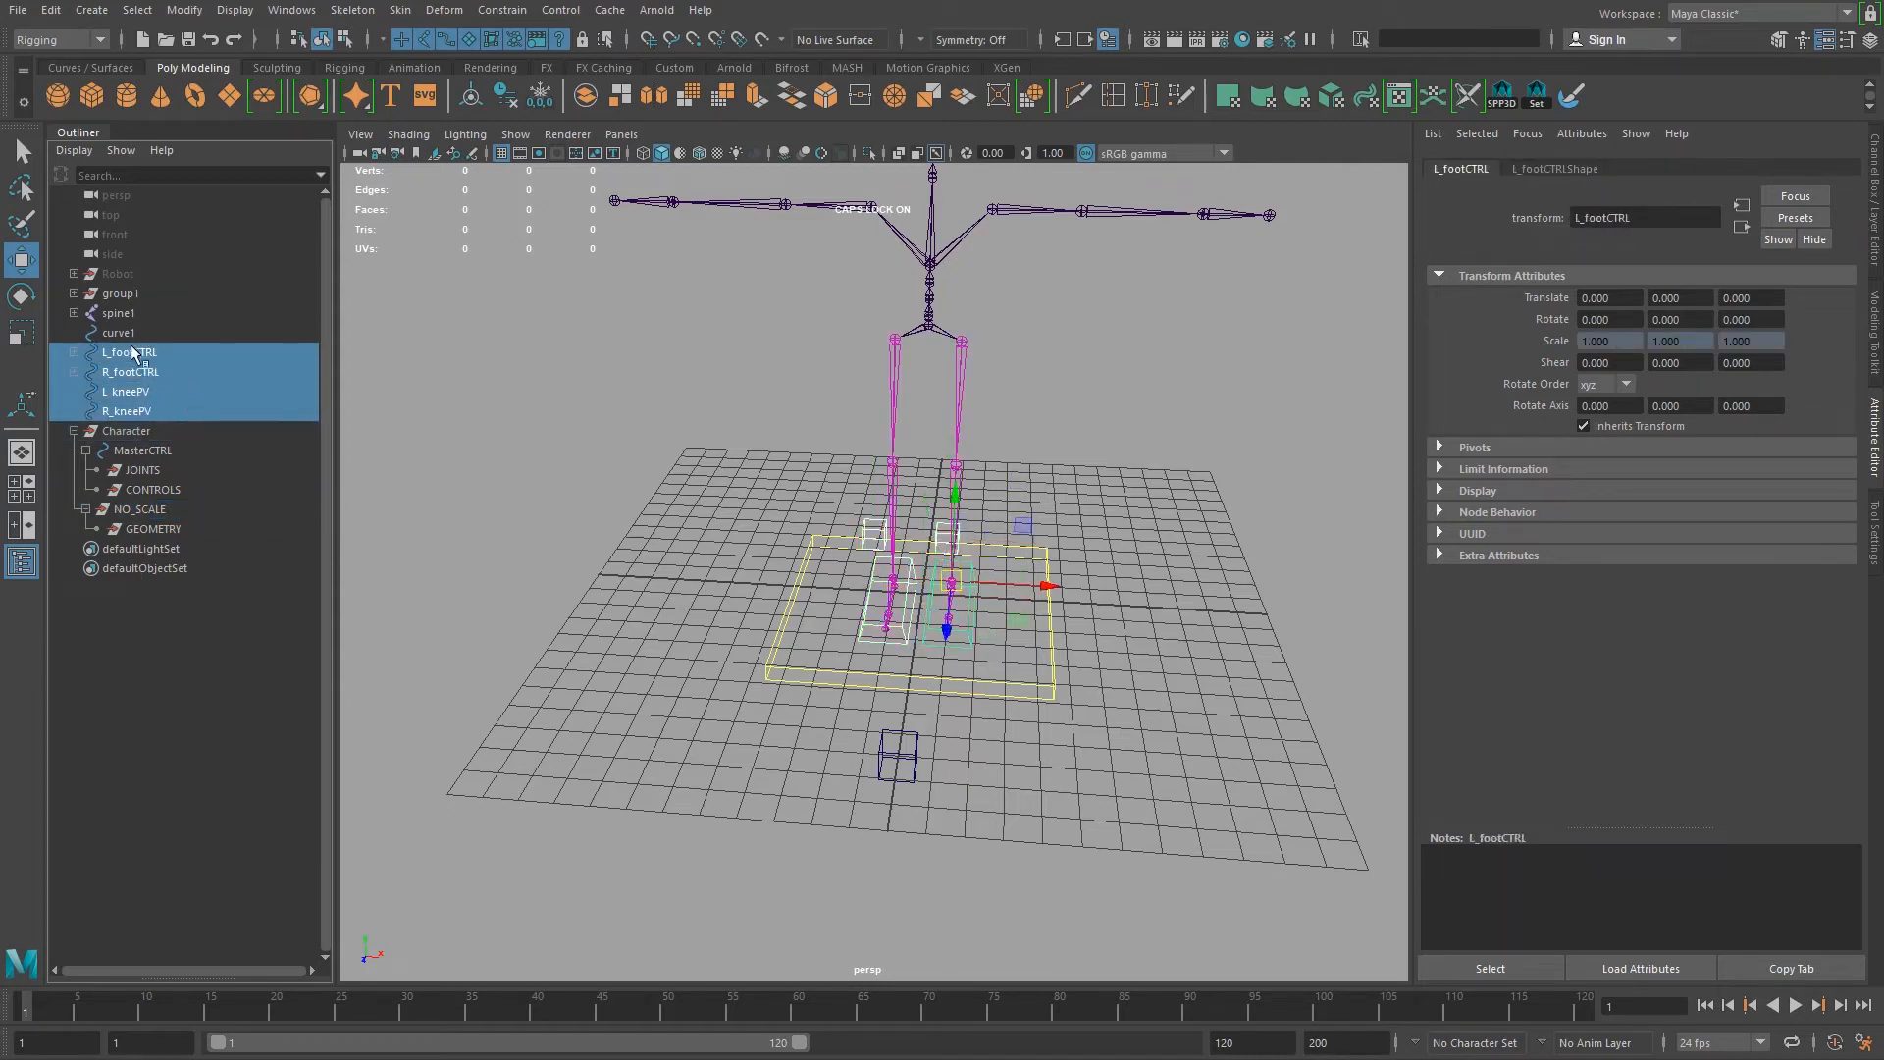
middle_click_drag(131, 354, 161, 356)
middle_click_drag(191, 469, 162, 488)
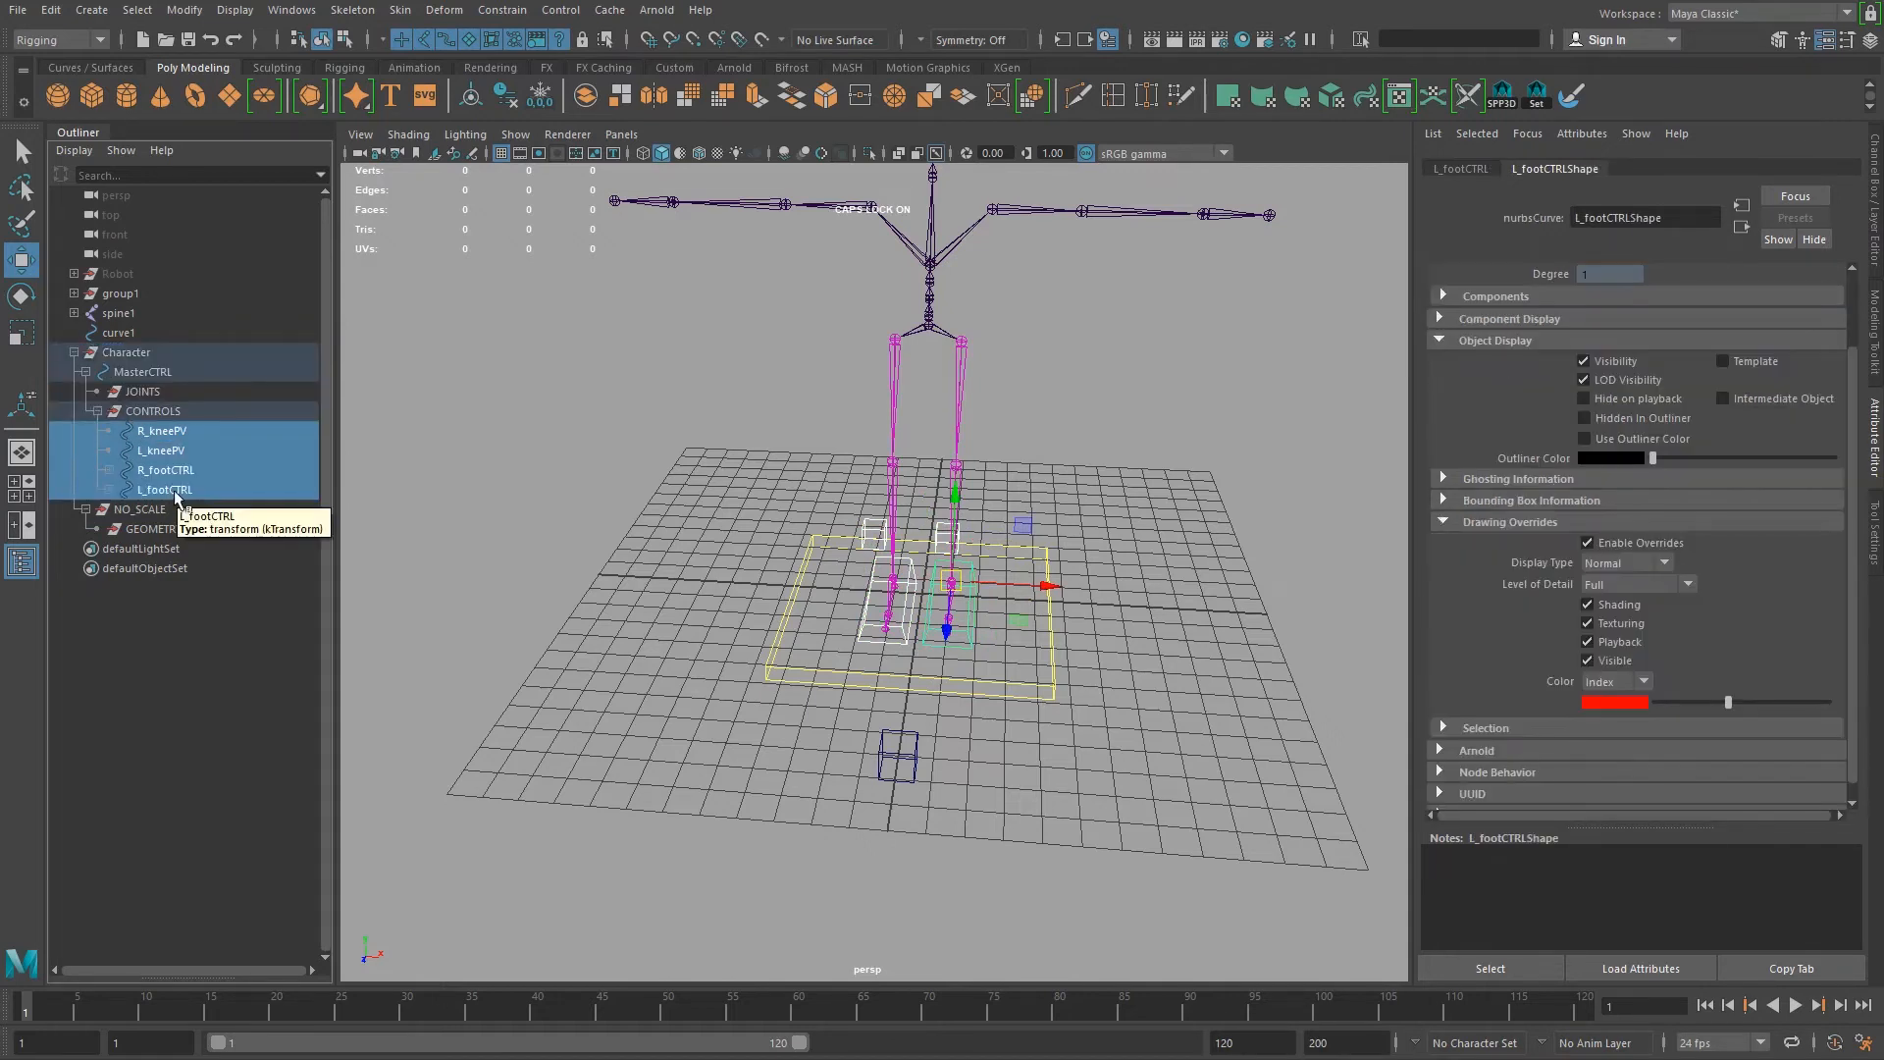
Step: Unhide the Robot group and parent it under the GEOMETRY group
left_click(121, 273)
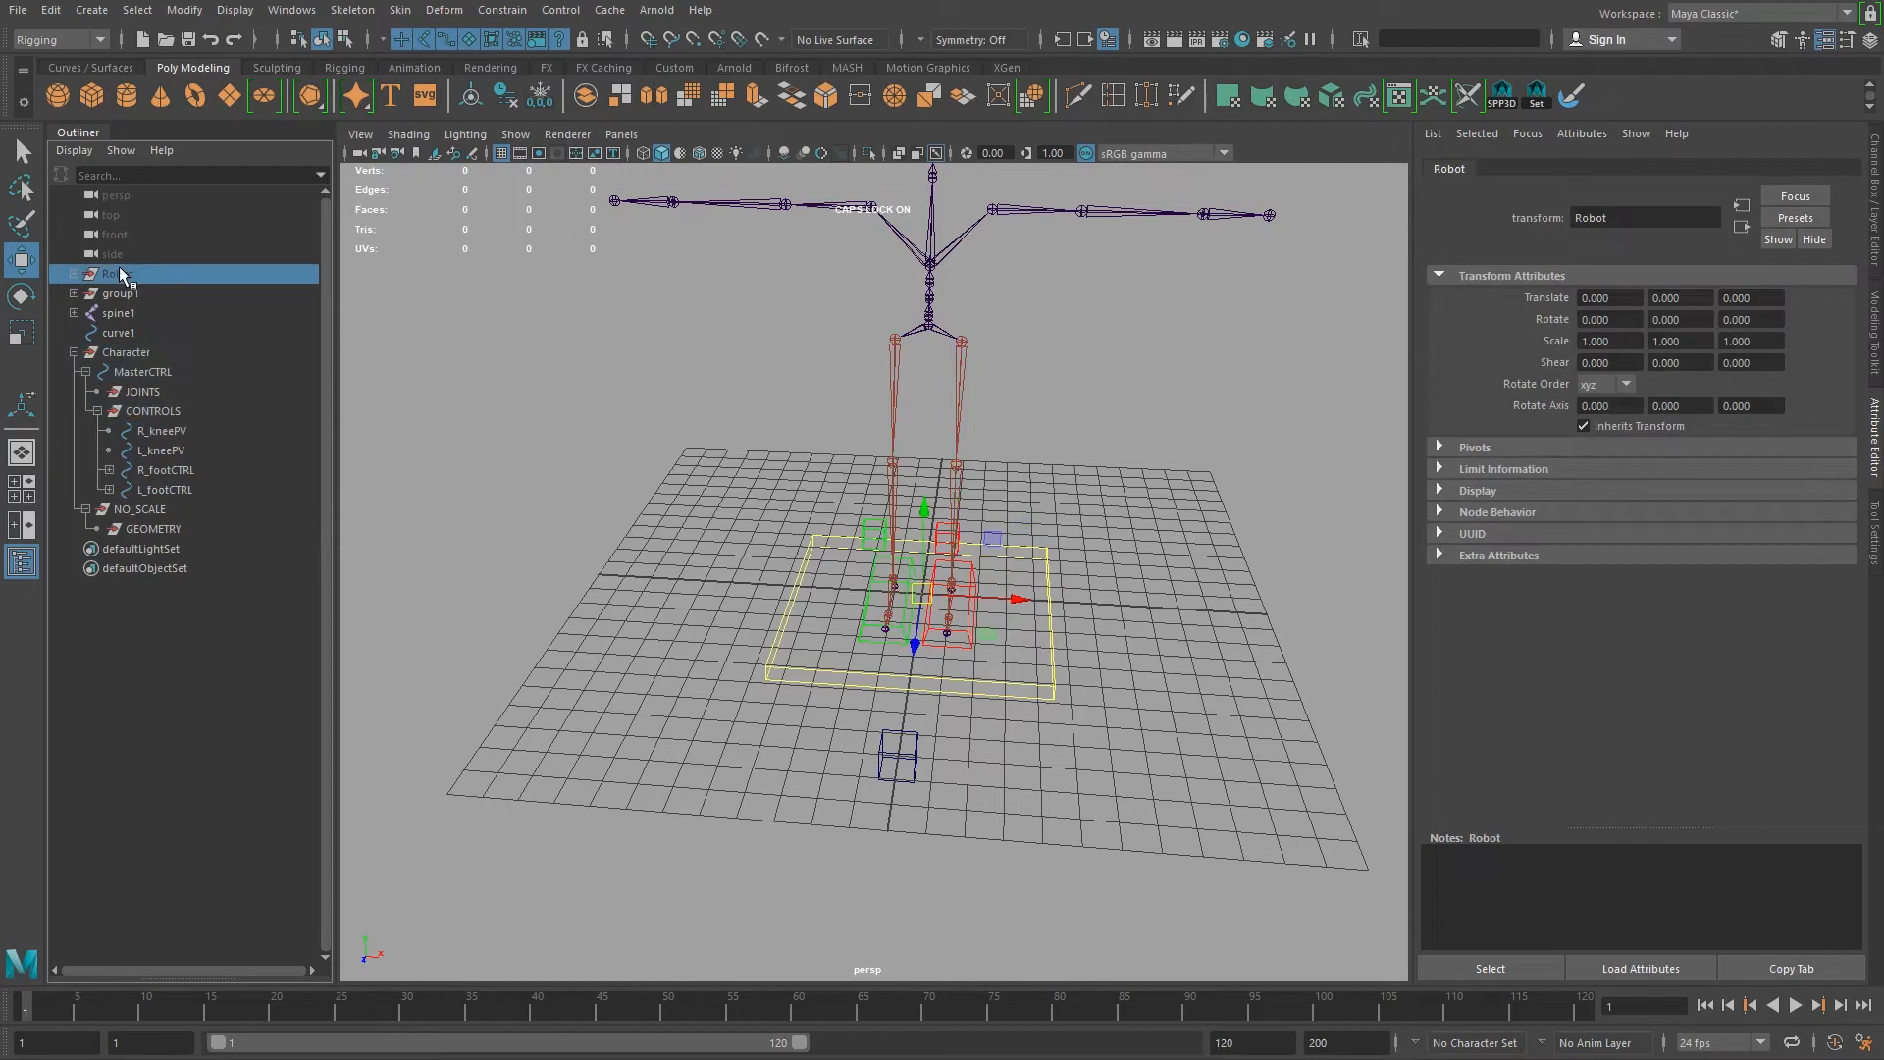
key("shift+h")
middle_click_drag(1034, 442, 1014, 588, "alt")
left_click_drag(1013, 589, 956, 565, "alt")
left_click_drag(127, 277, 155, 528)
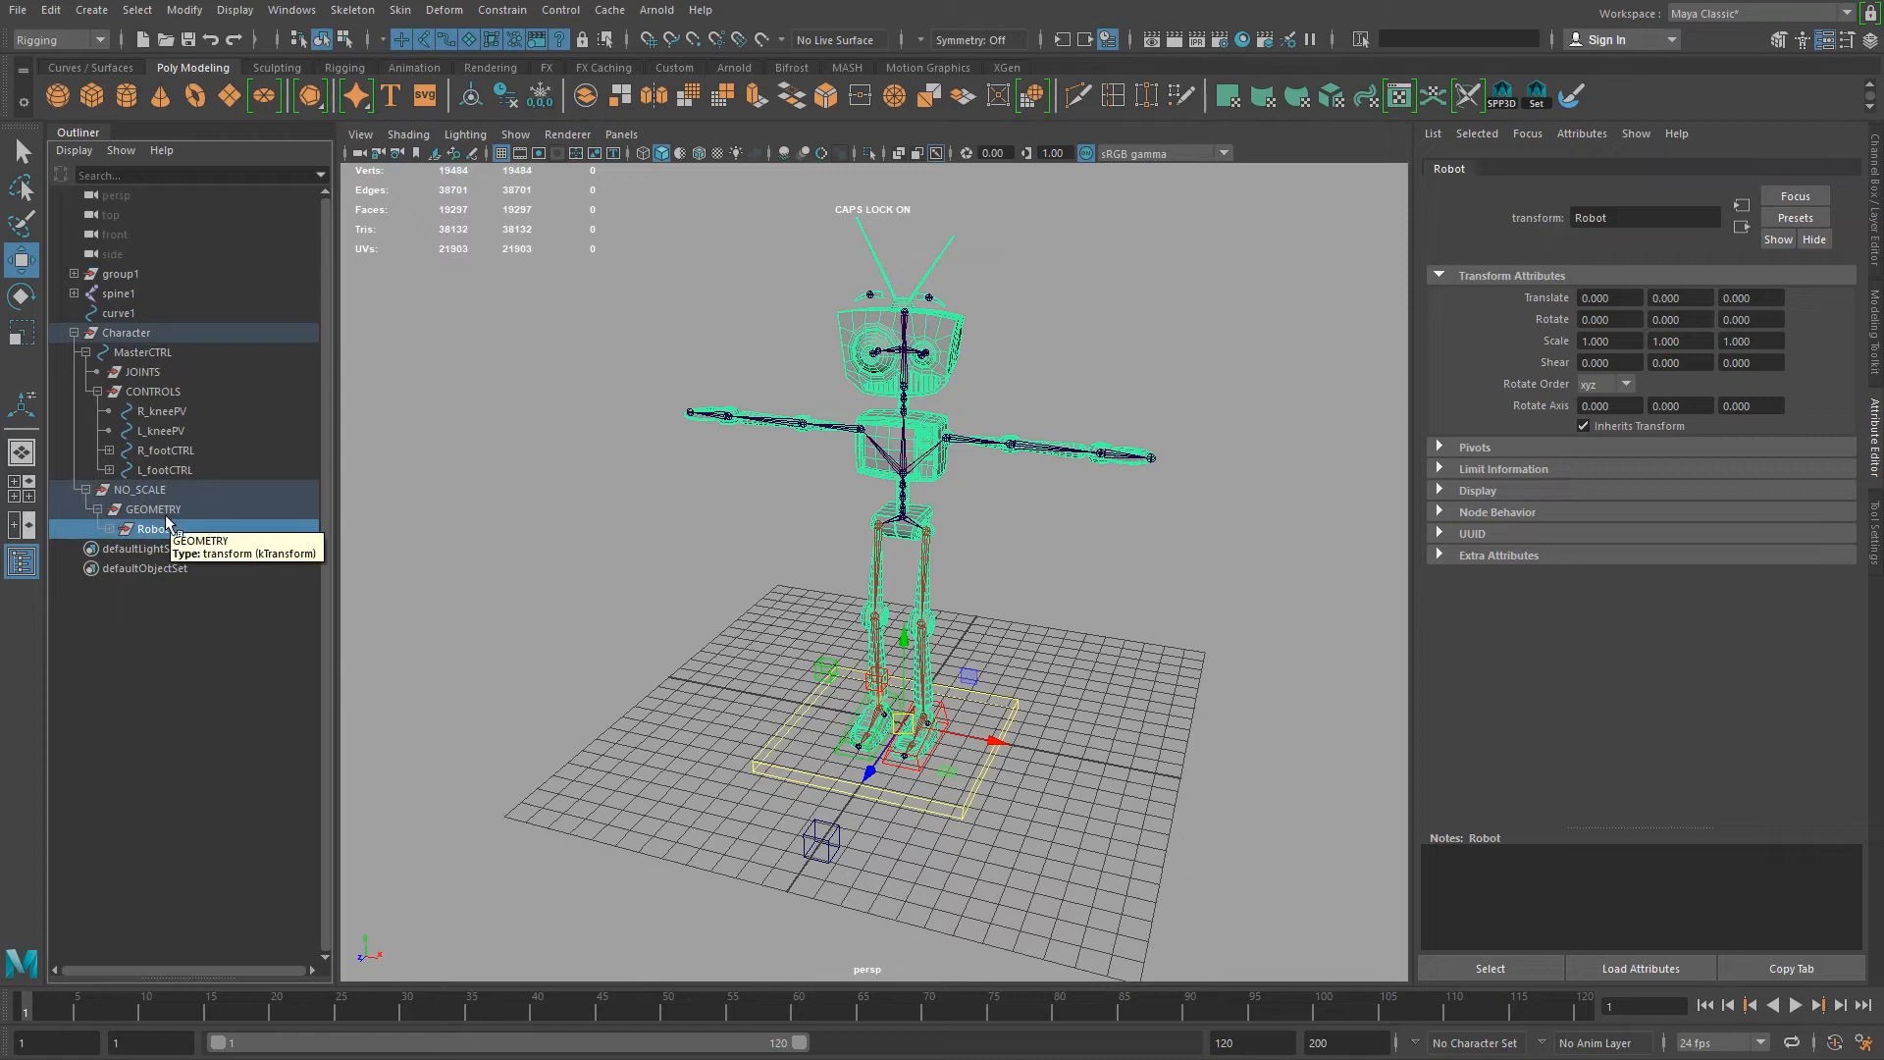
Step: Parent the spine1 joint hierarchy under the JOINTS group
left_click(115, 294)
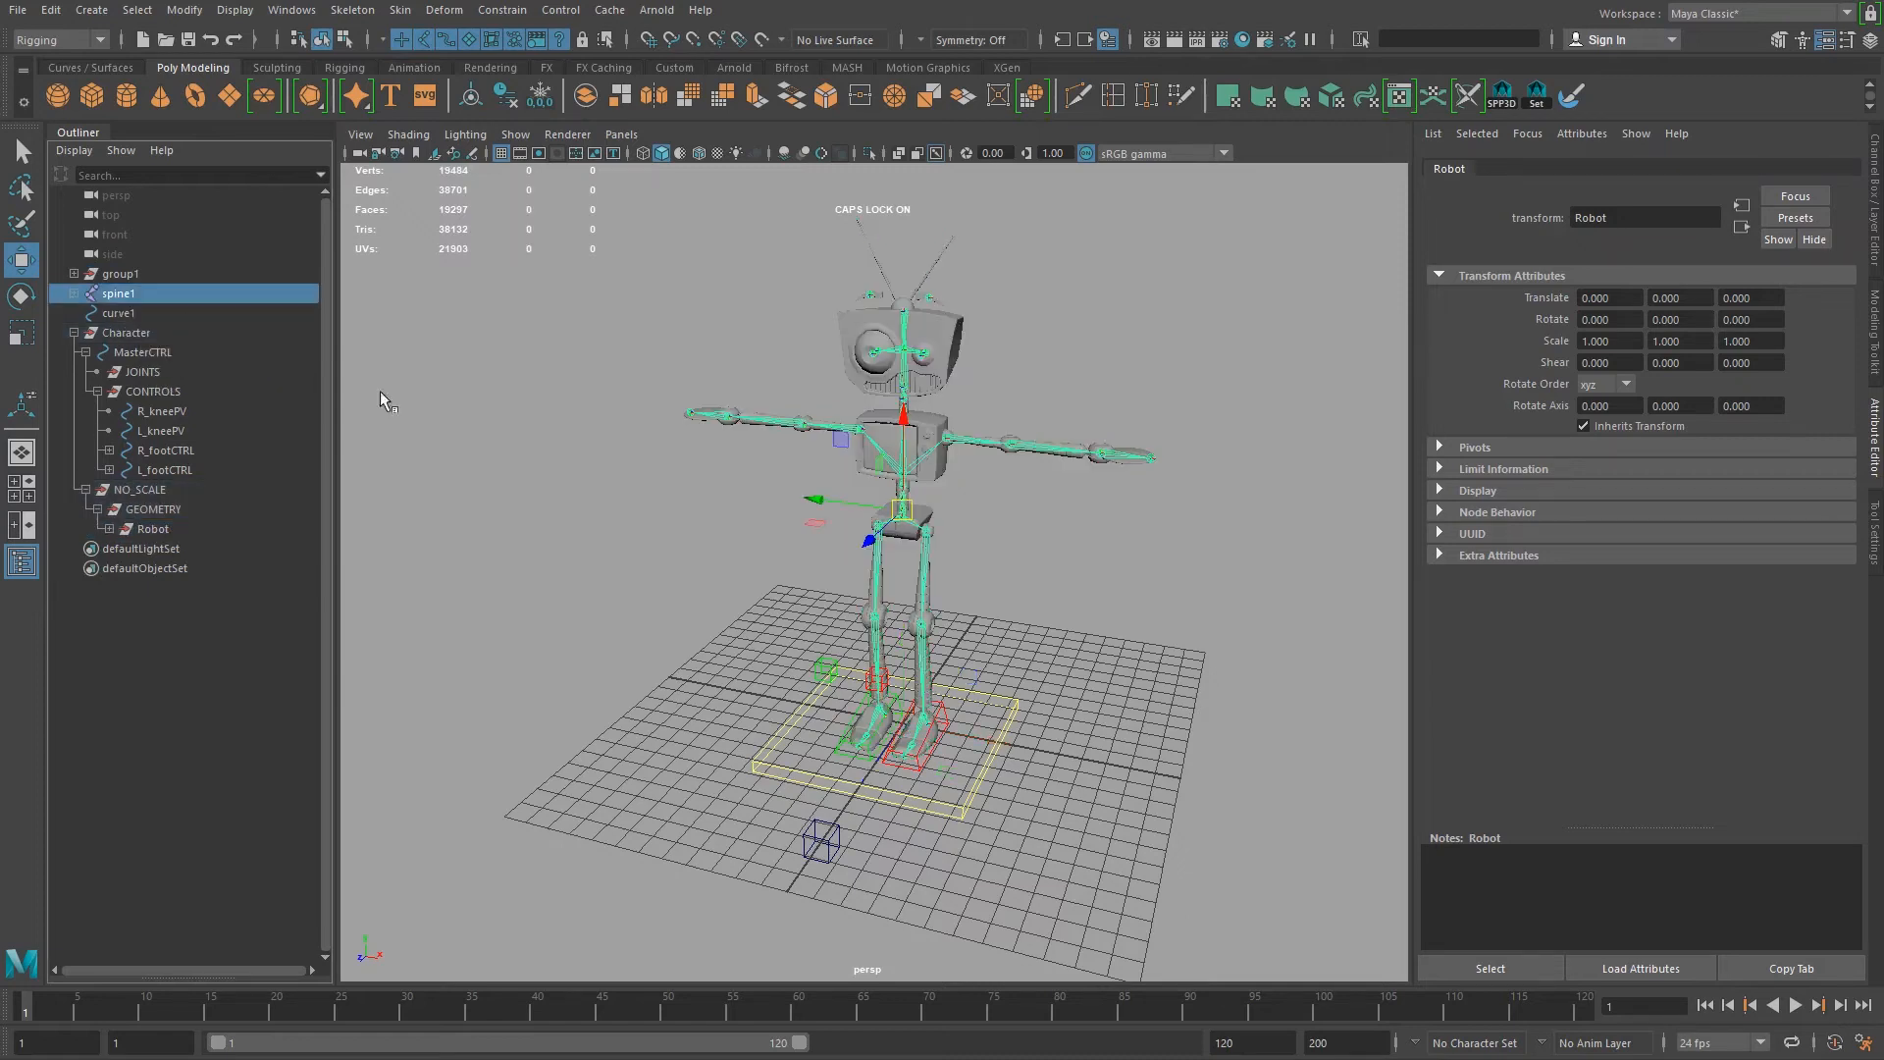
scroll(797, 531, "up", 5)
left_click_drag(797, 532, 883, 543, "alt")
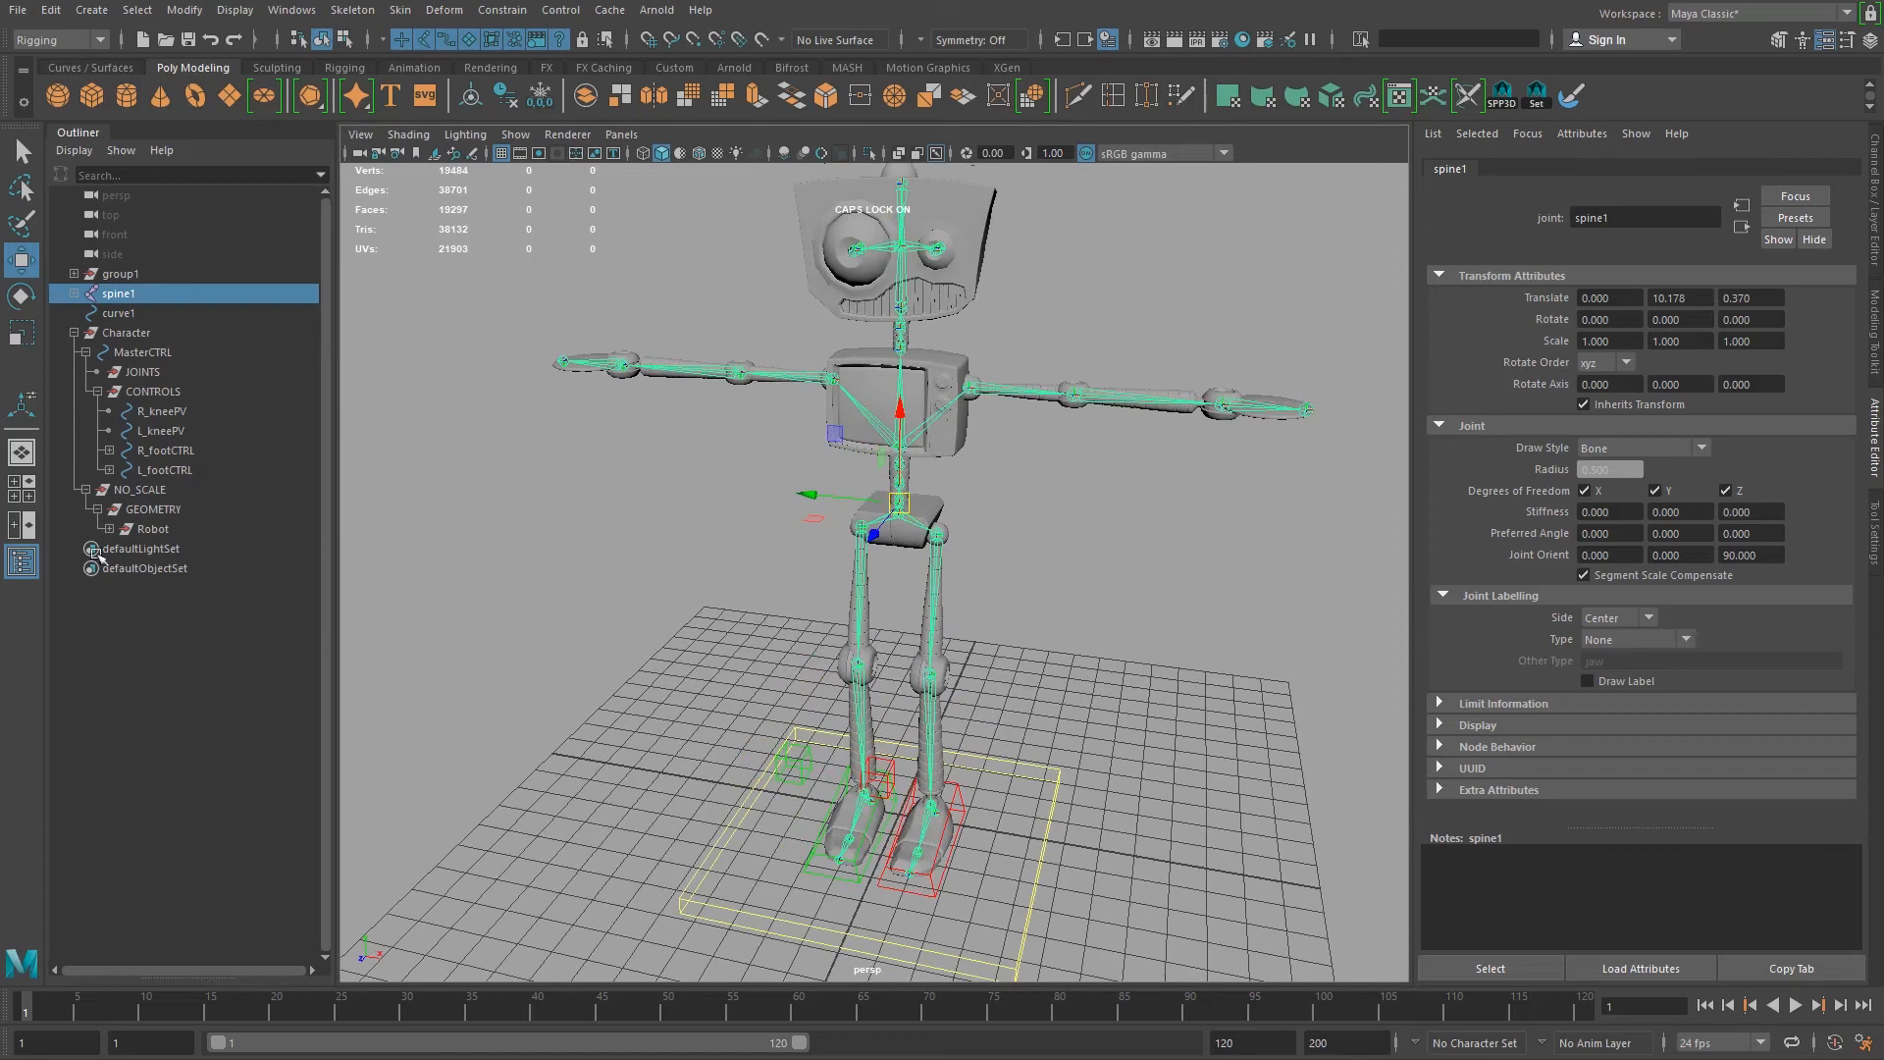
middle_click_drag(116, 299, 155, 378)
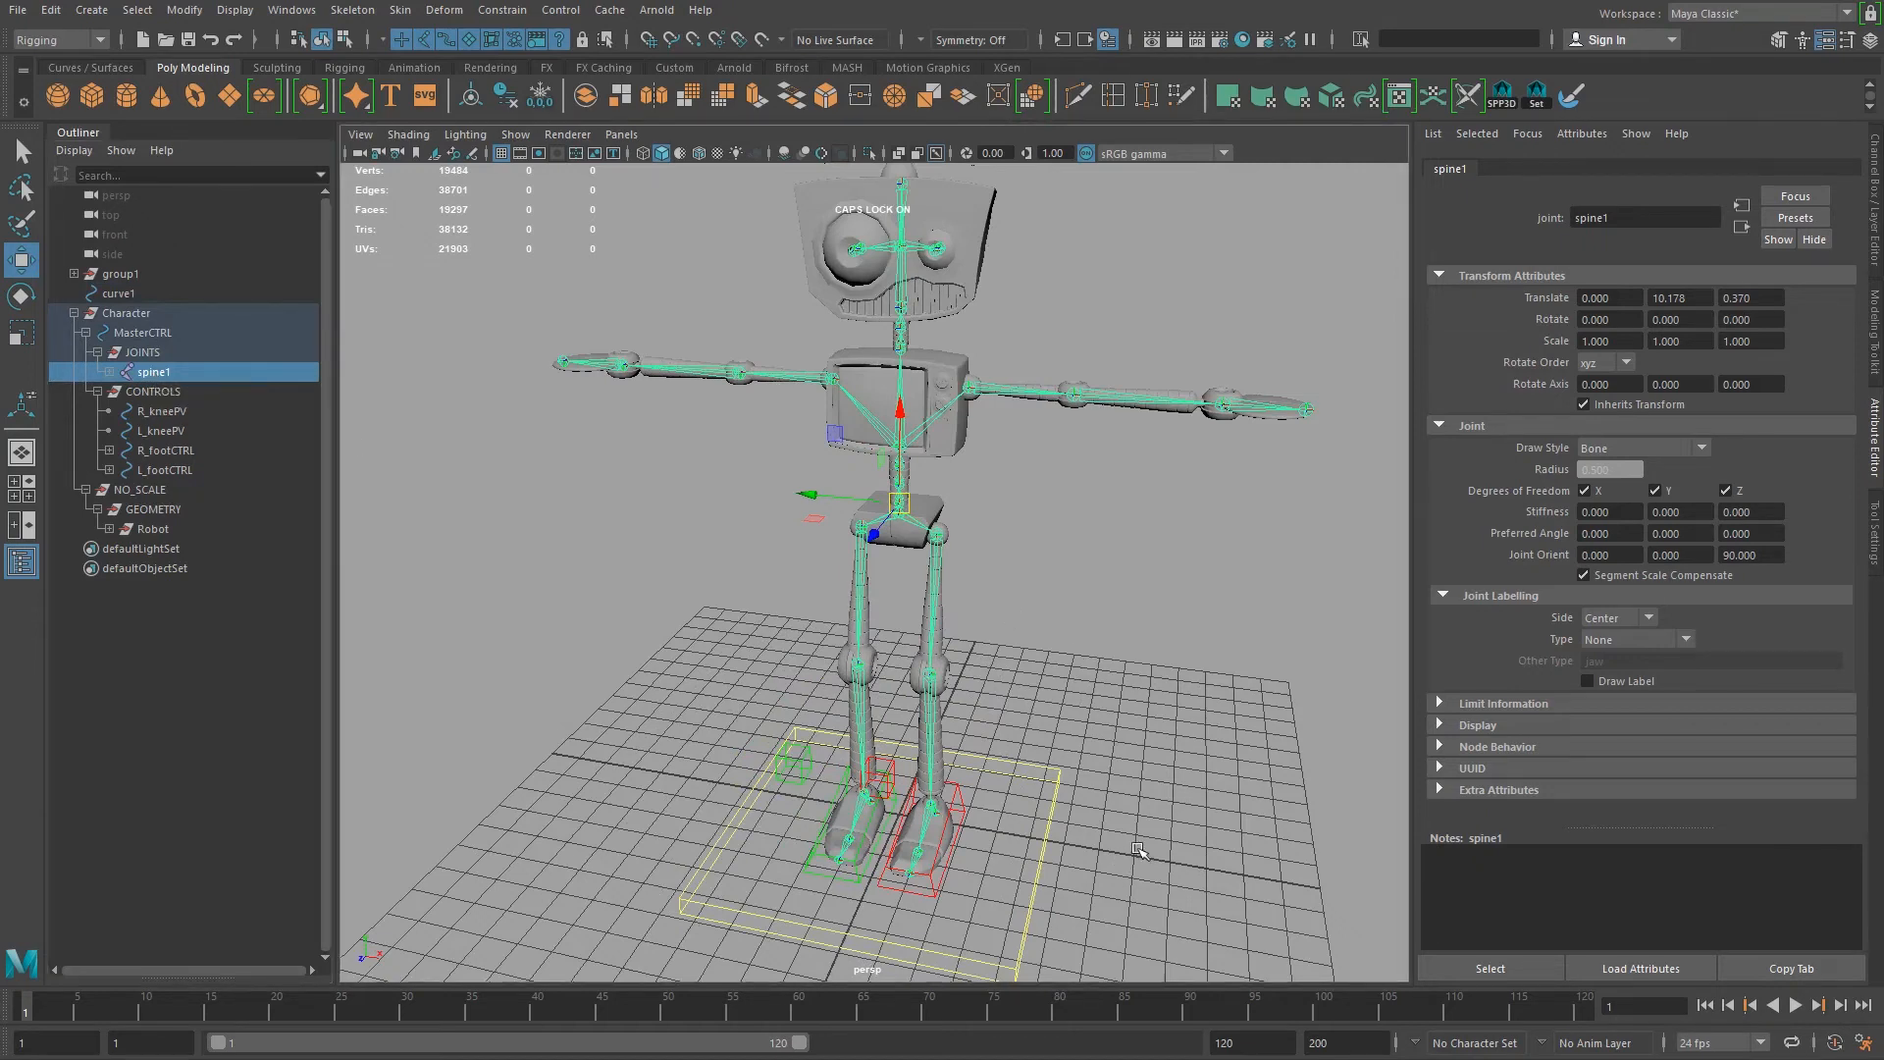
right_click_drag(1137, 843, 939, 773, "alt")
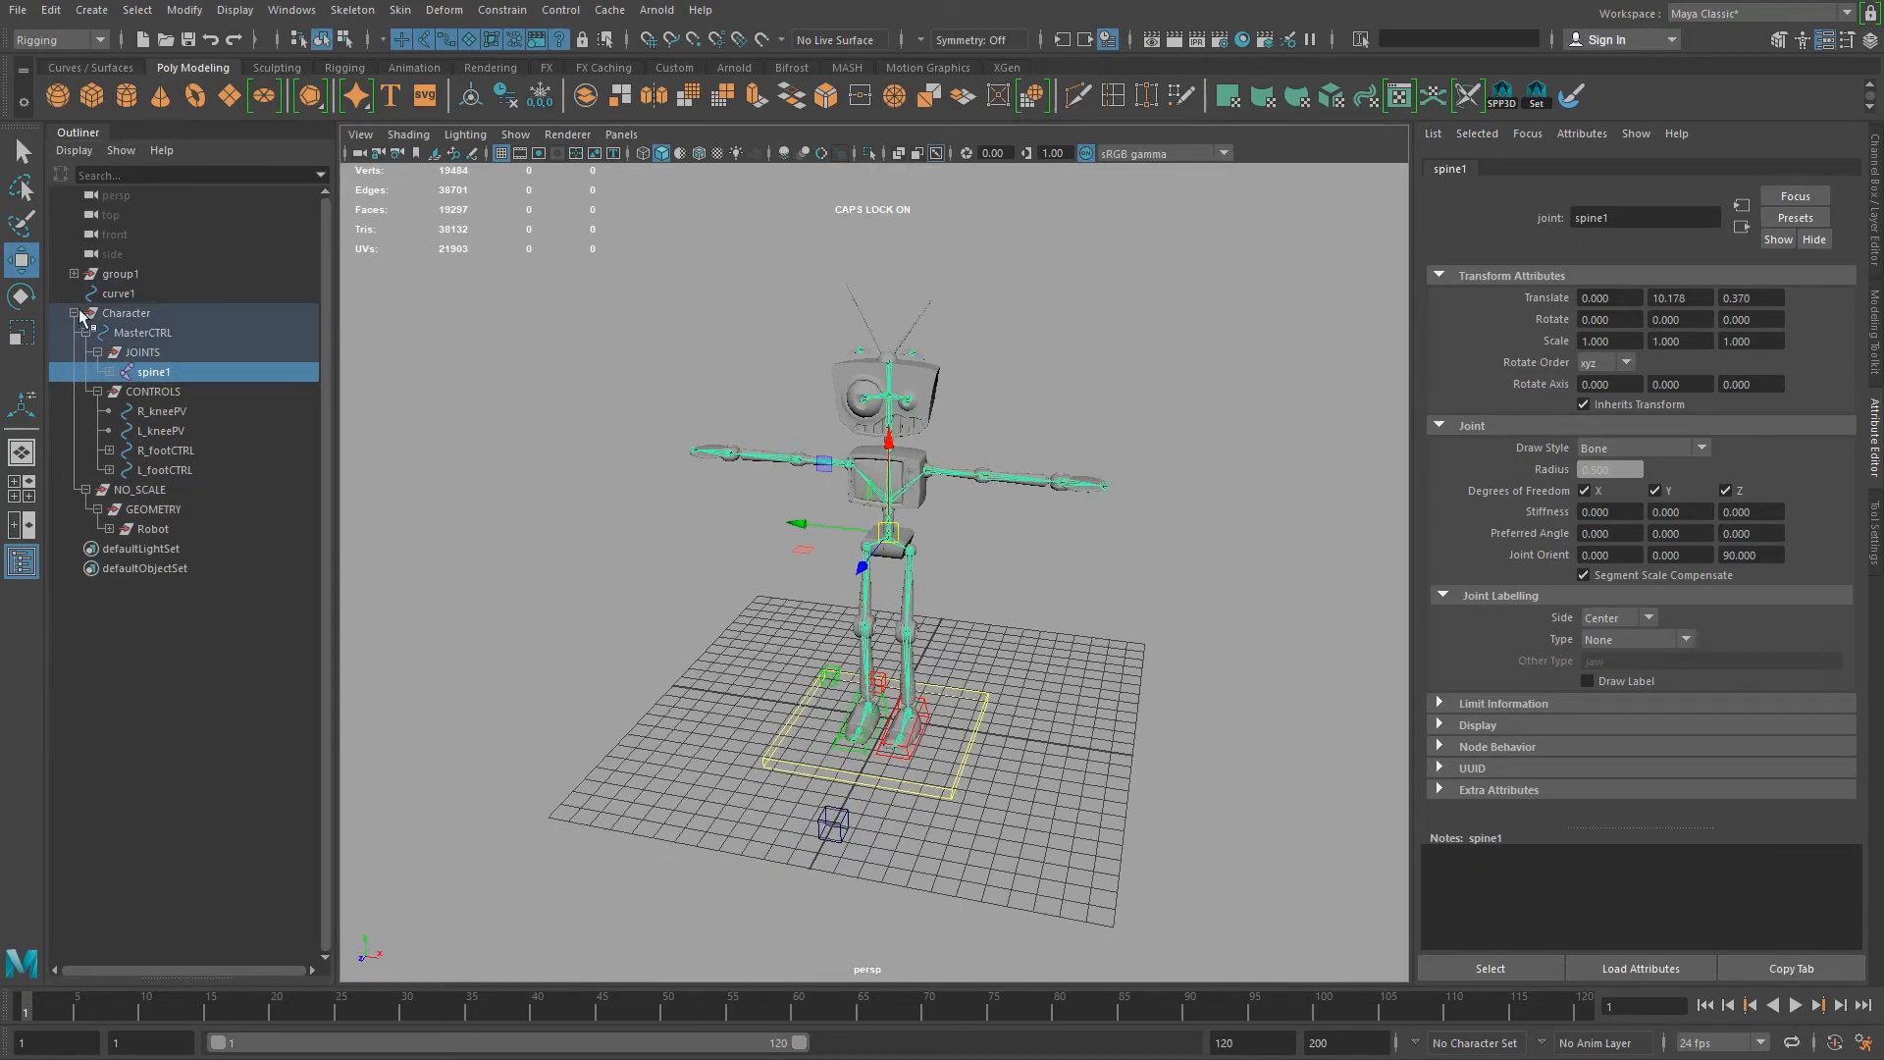
Step: Collapse the Character hierarchy and delete group1 with the five locators it contains
left_click(75, 313)
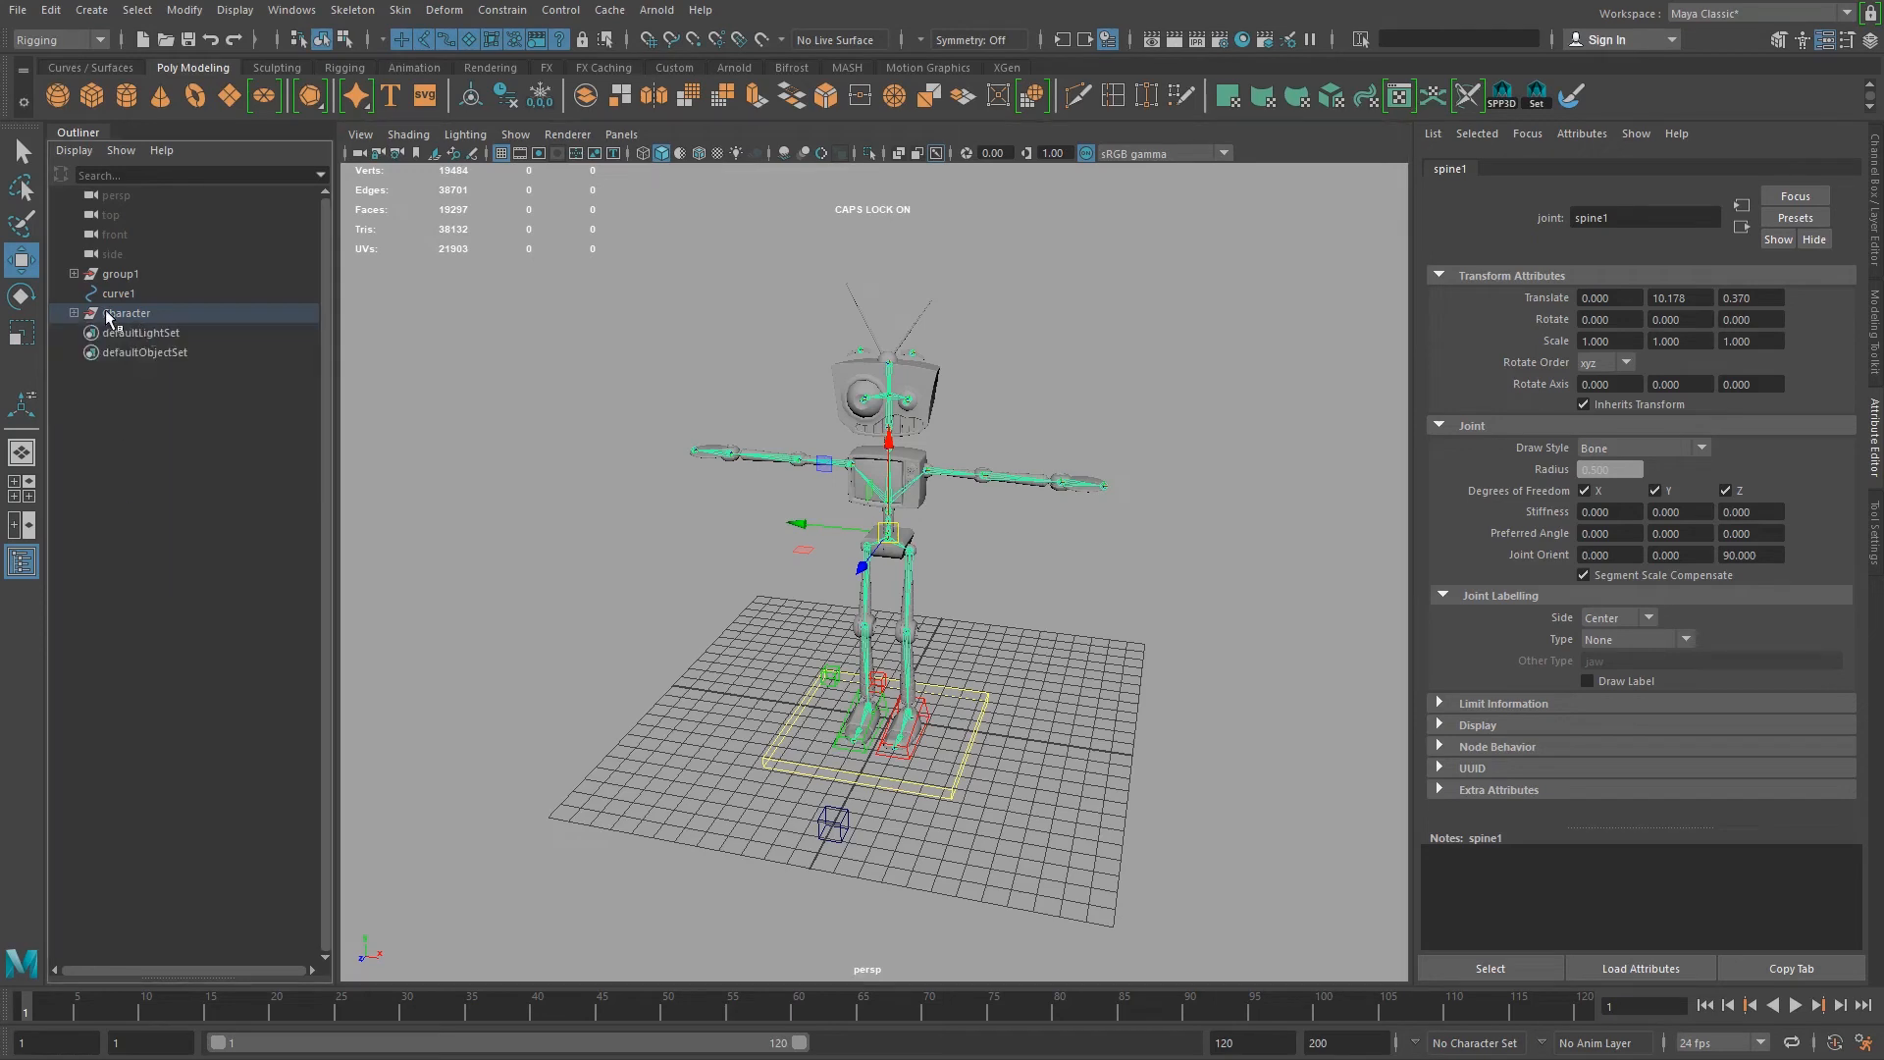
left_click(163, 314)
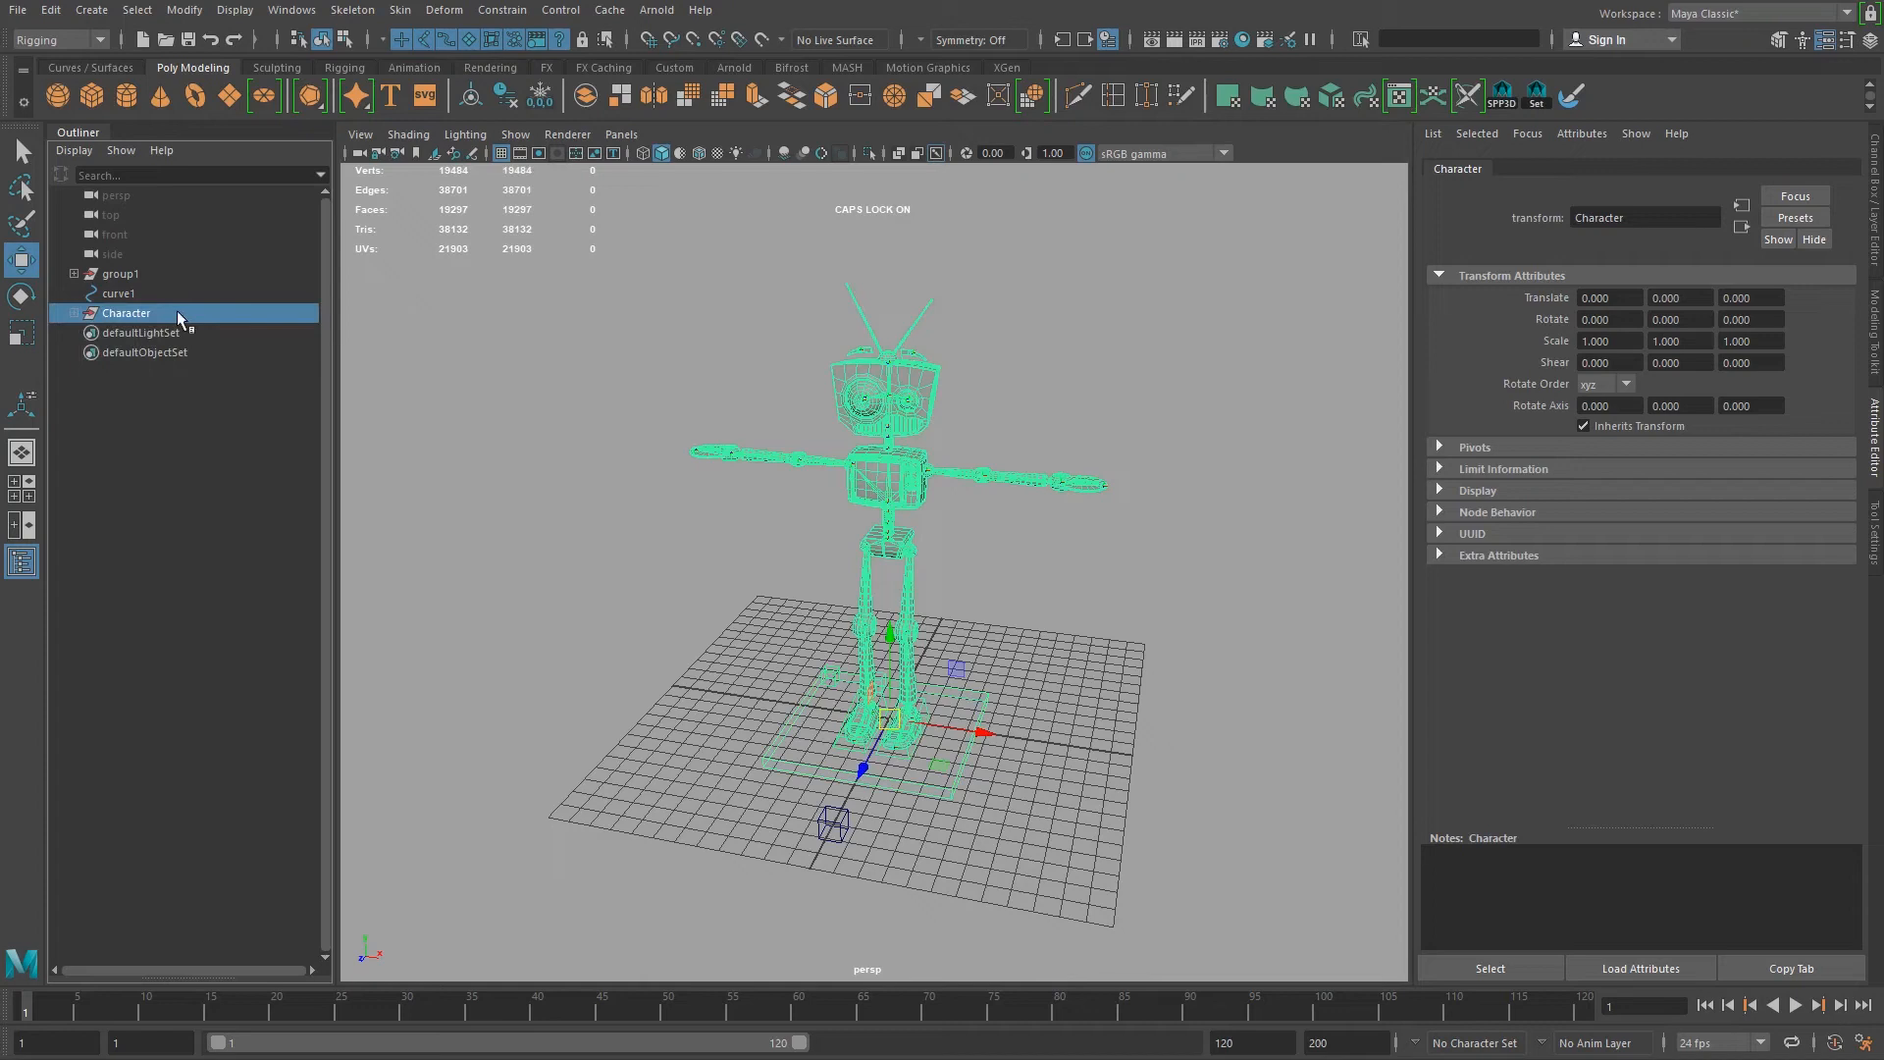
left_click(73, 274)
left_click(109, 274)
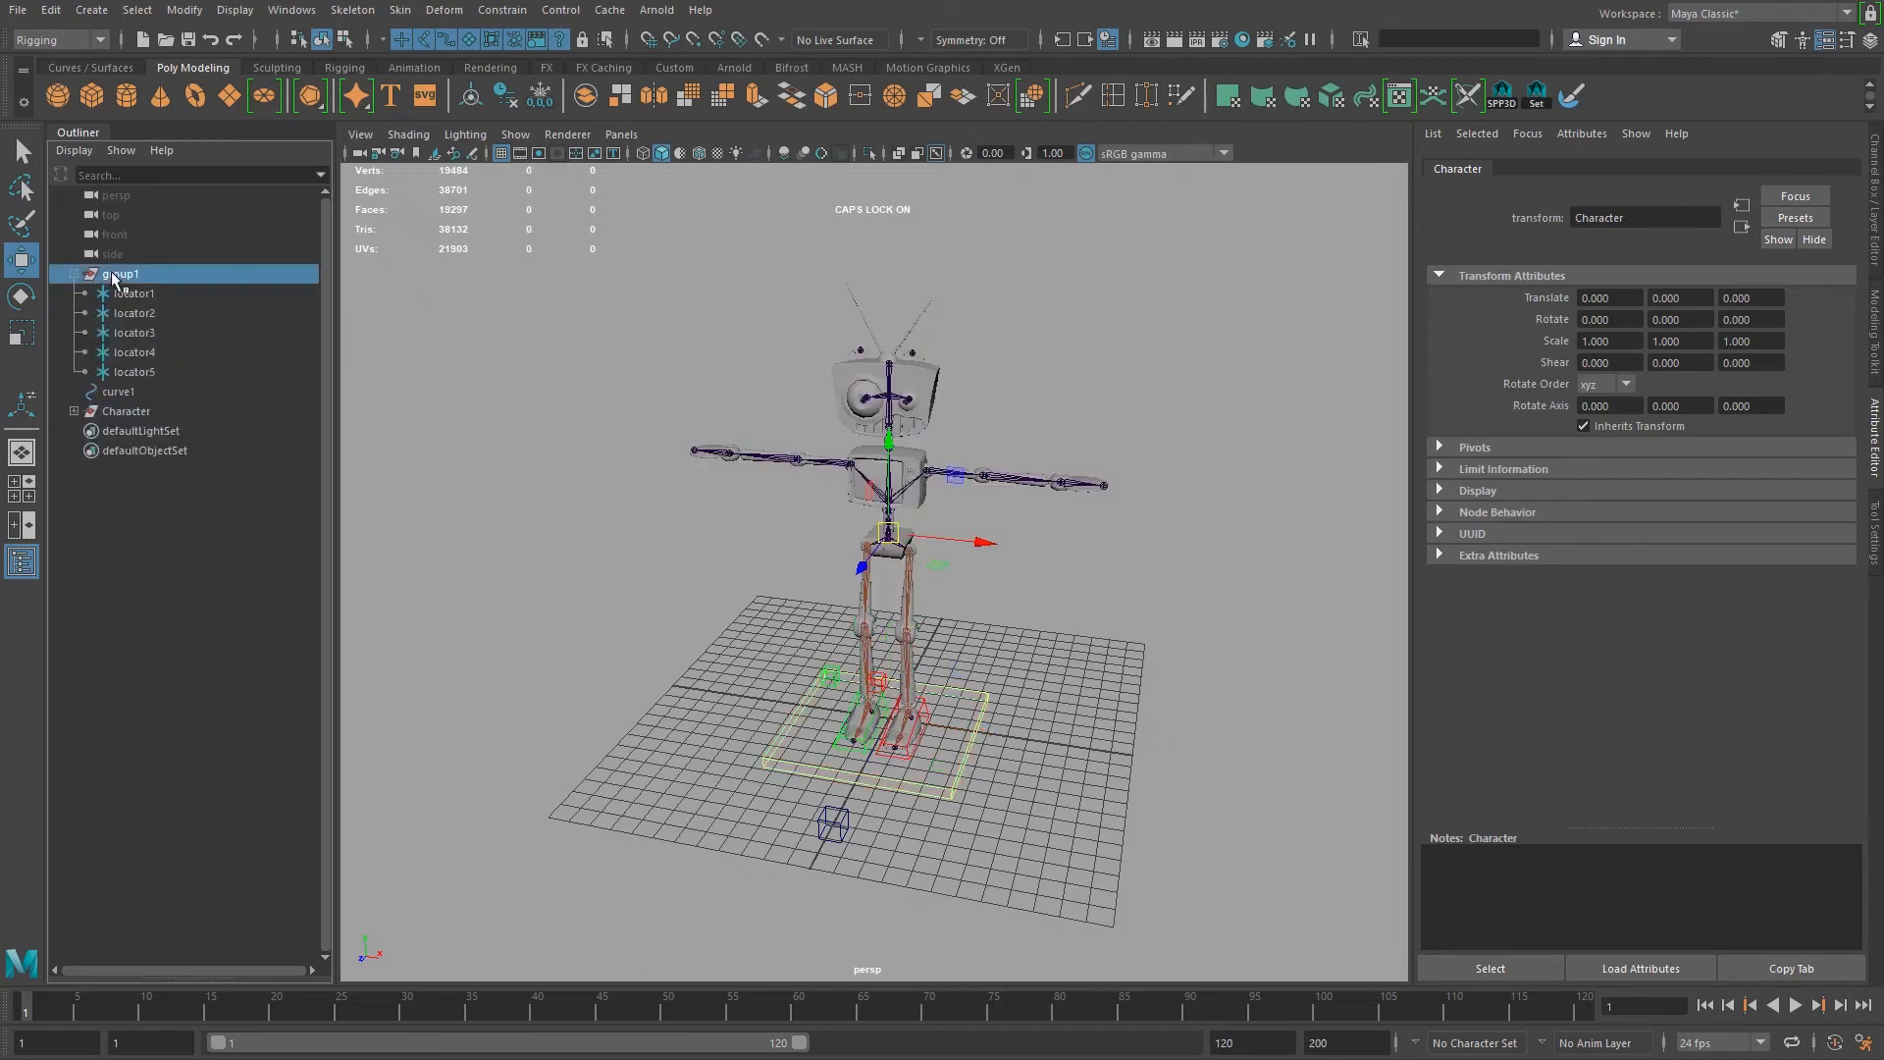
key("Delete")
Step: Examine the leftover curve1 and the fully expanded Character hierarchy, from the joints down to the robot geometry
left_click(132, 274)
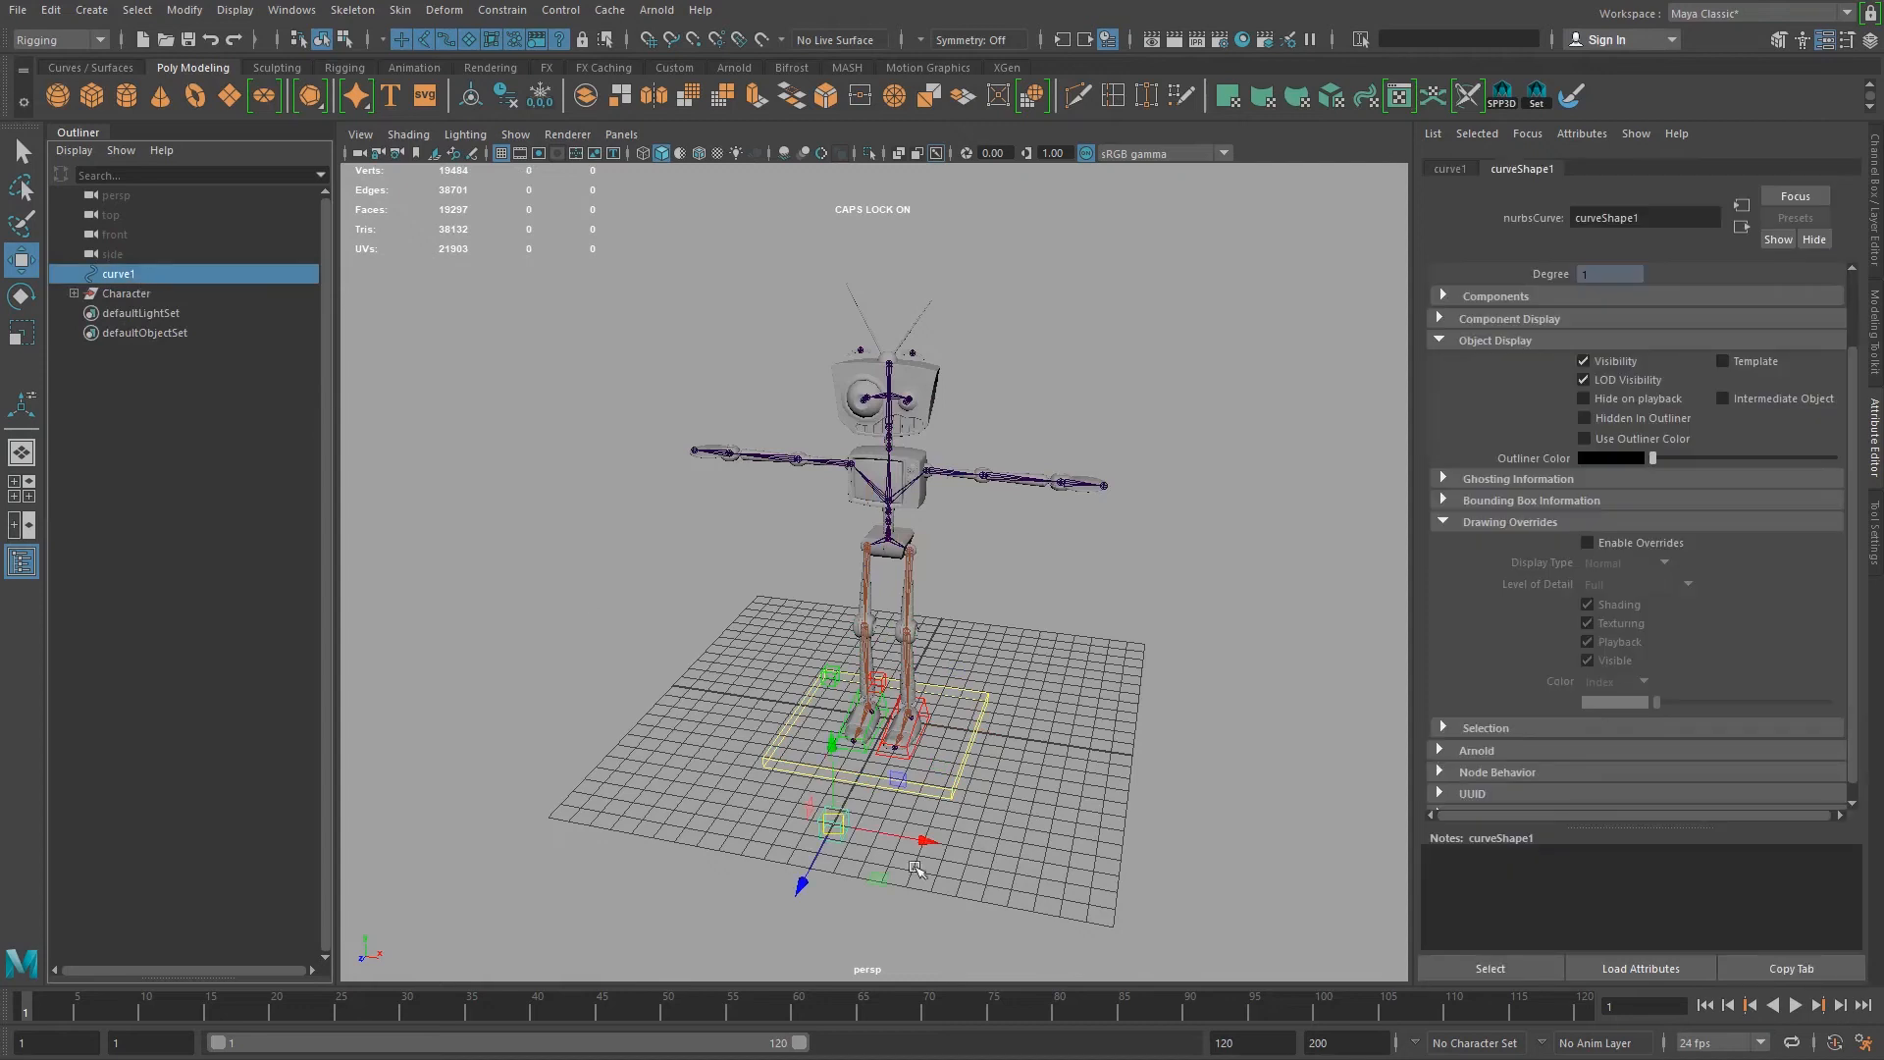
left_click(131, 295)
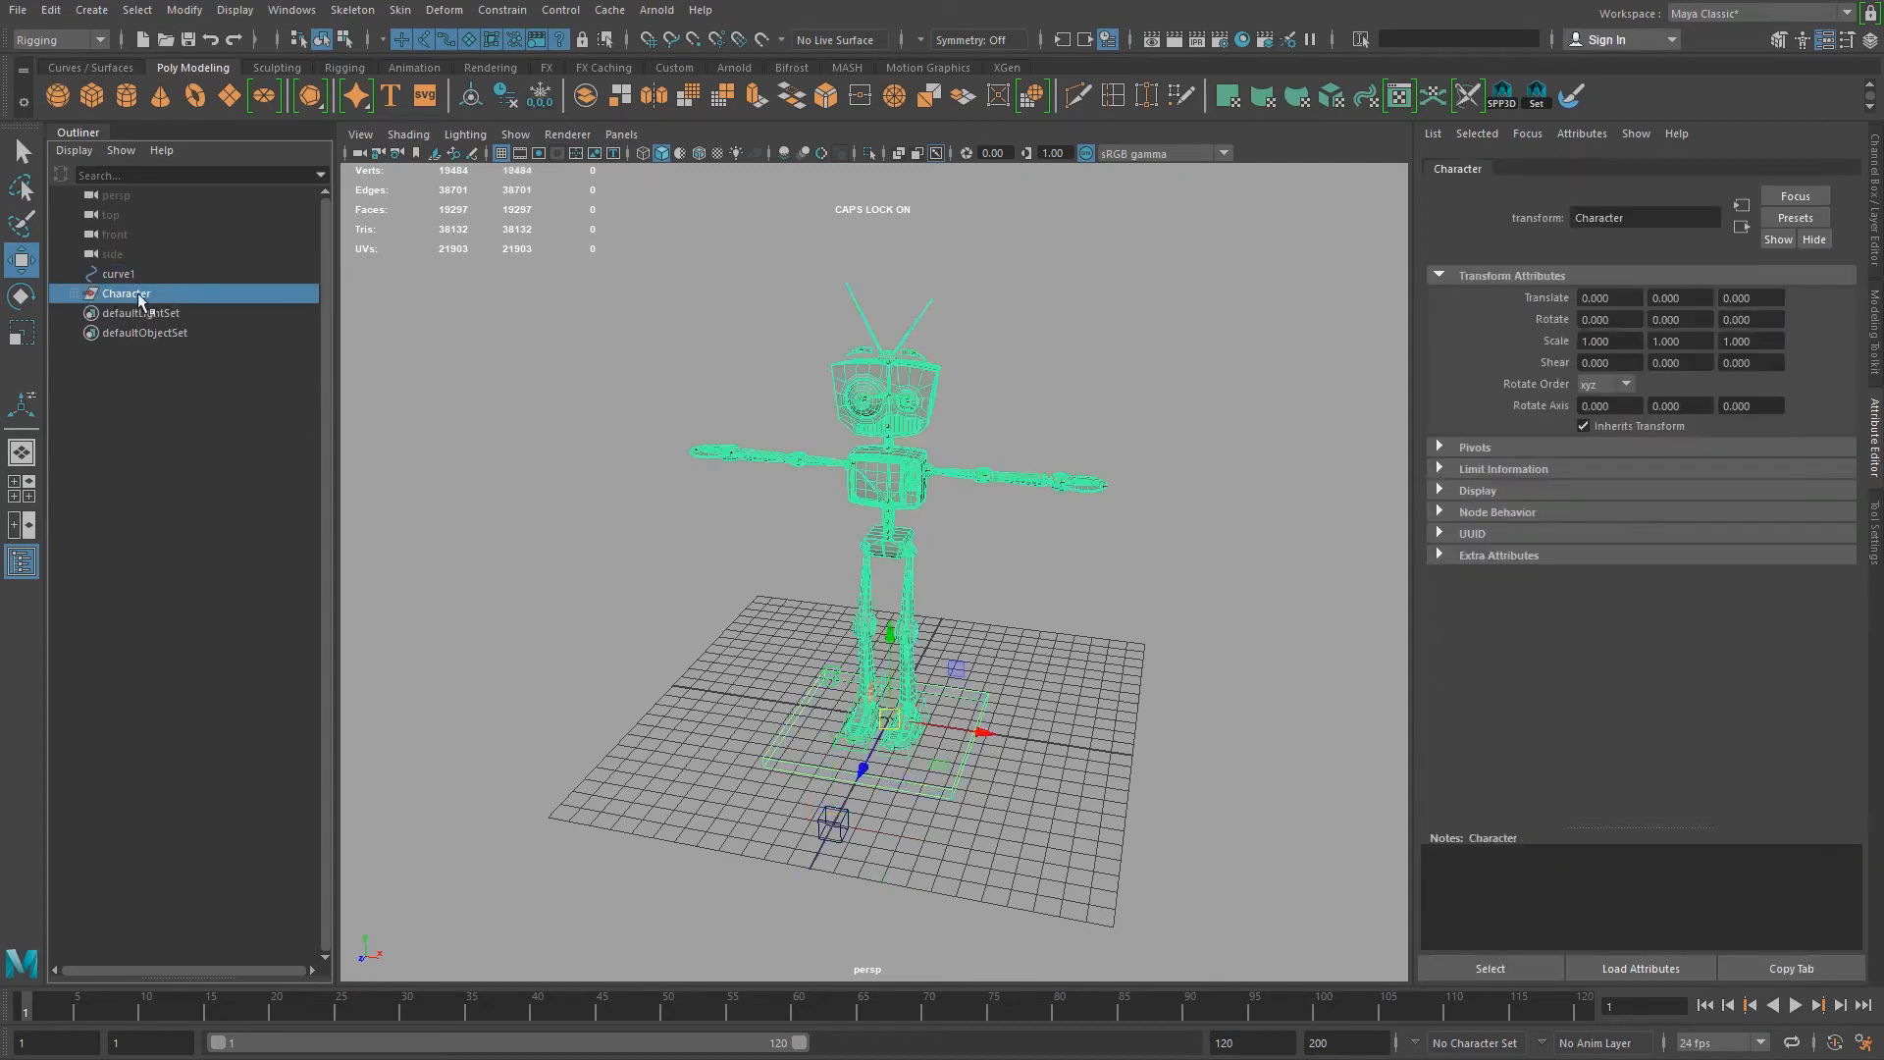
left_click(80, 293, "shift")
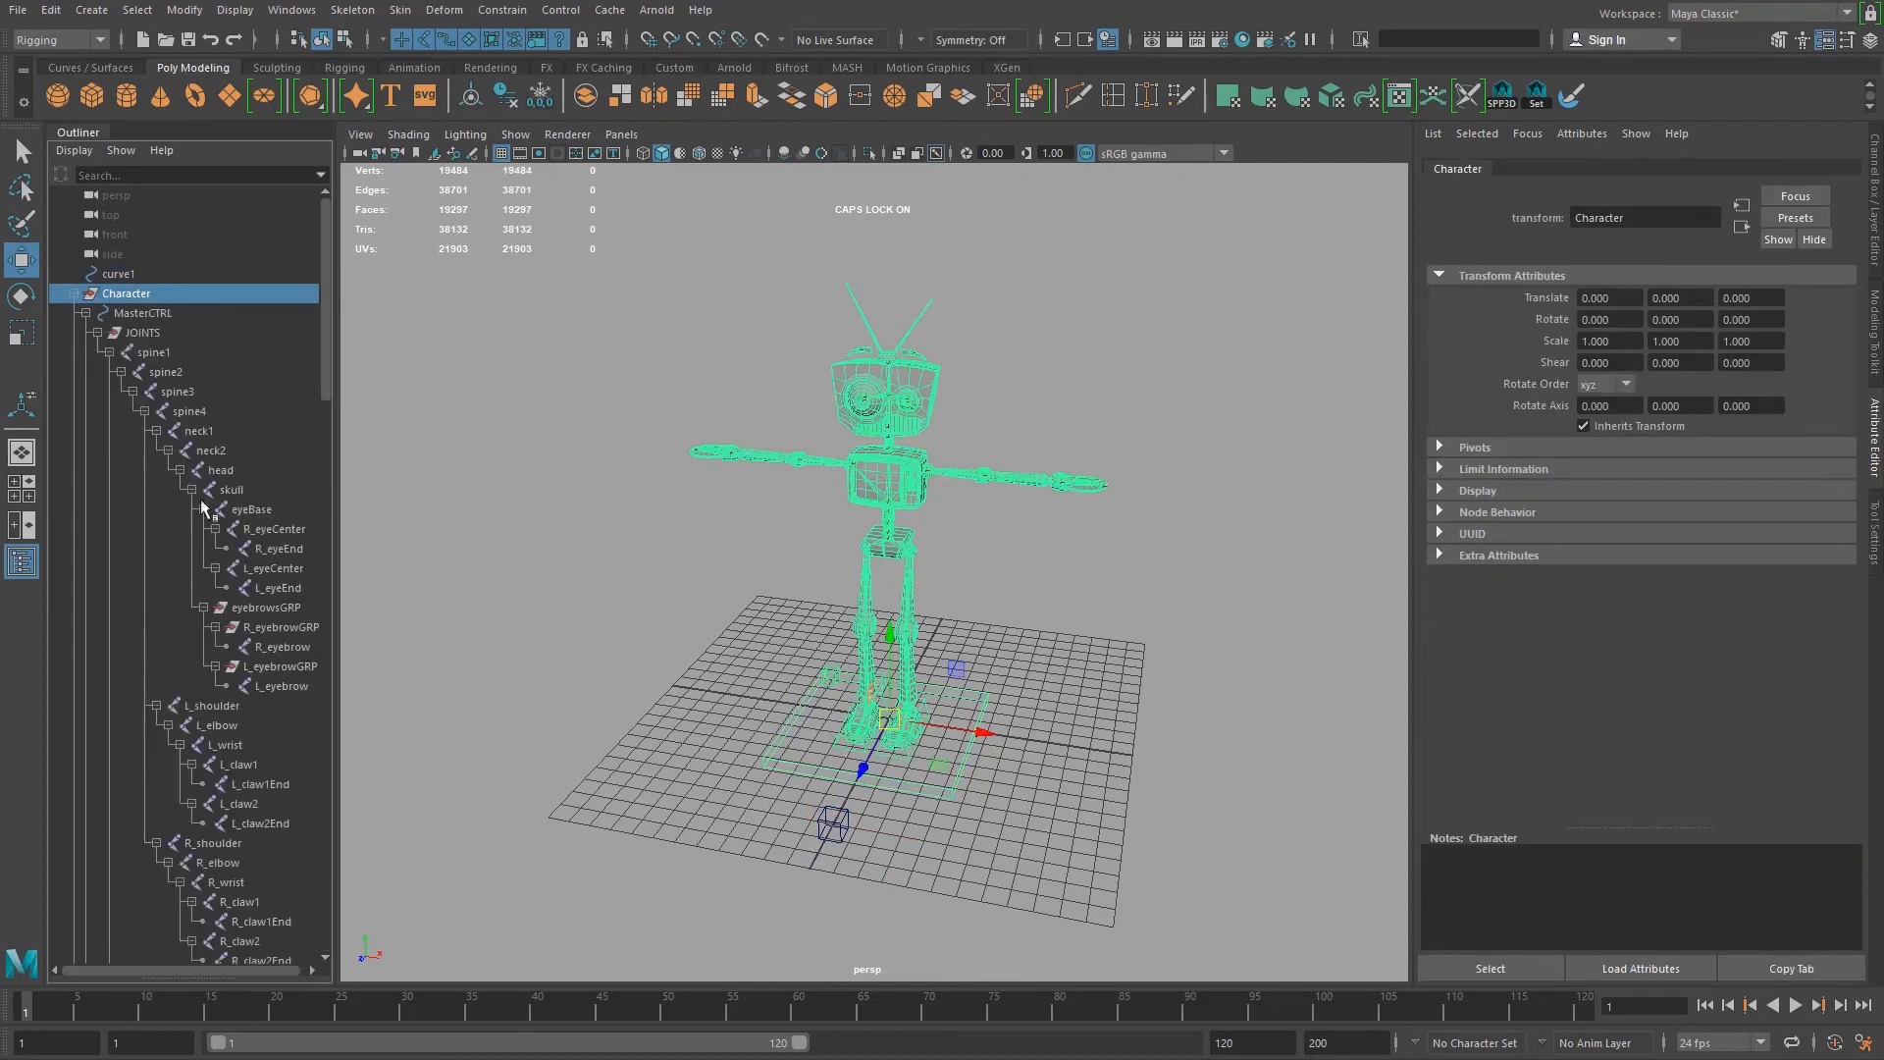
scroll(185, 508, "down", 10)
scroll(185, 508, "up", 10)
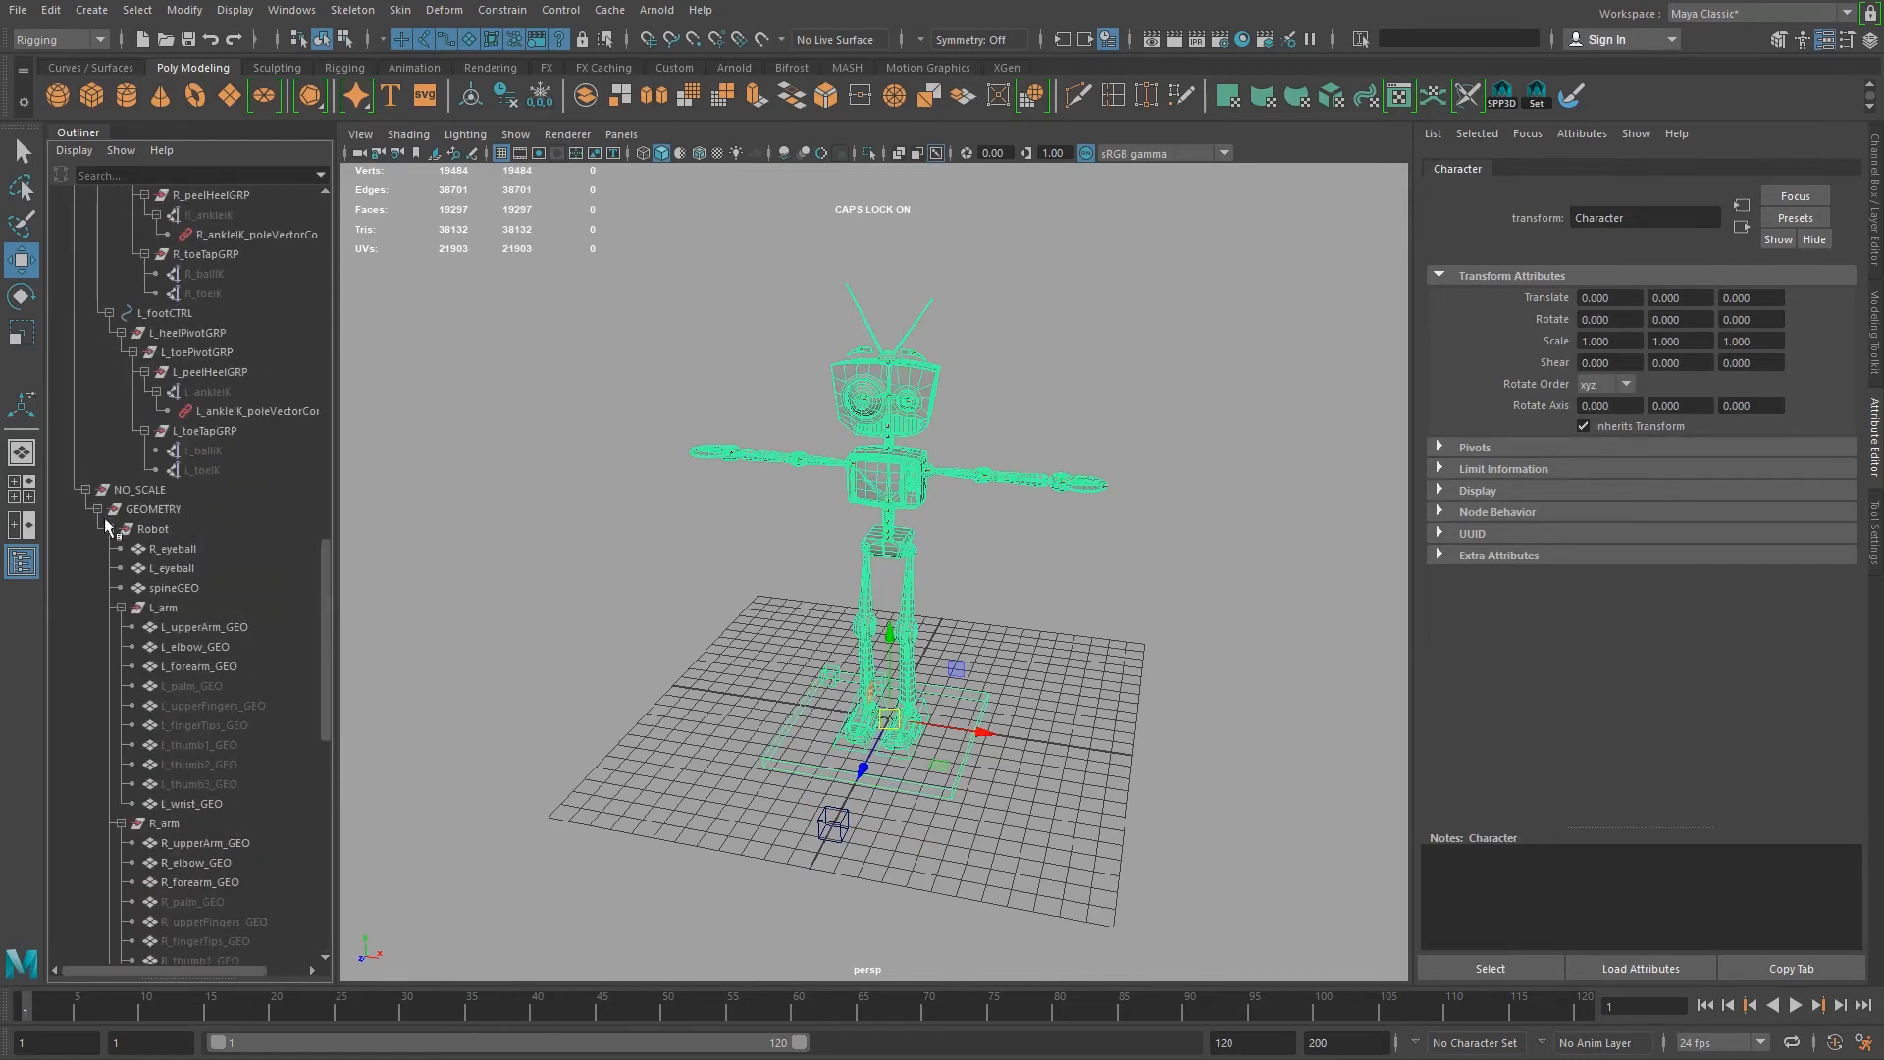
scroll(162, 530, "up", 15)
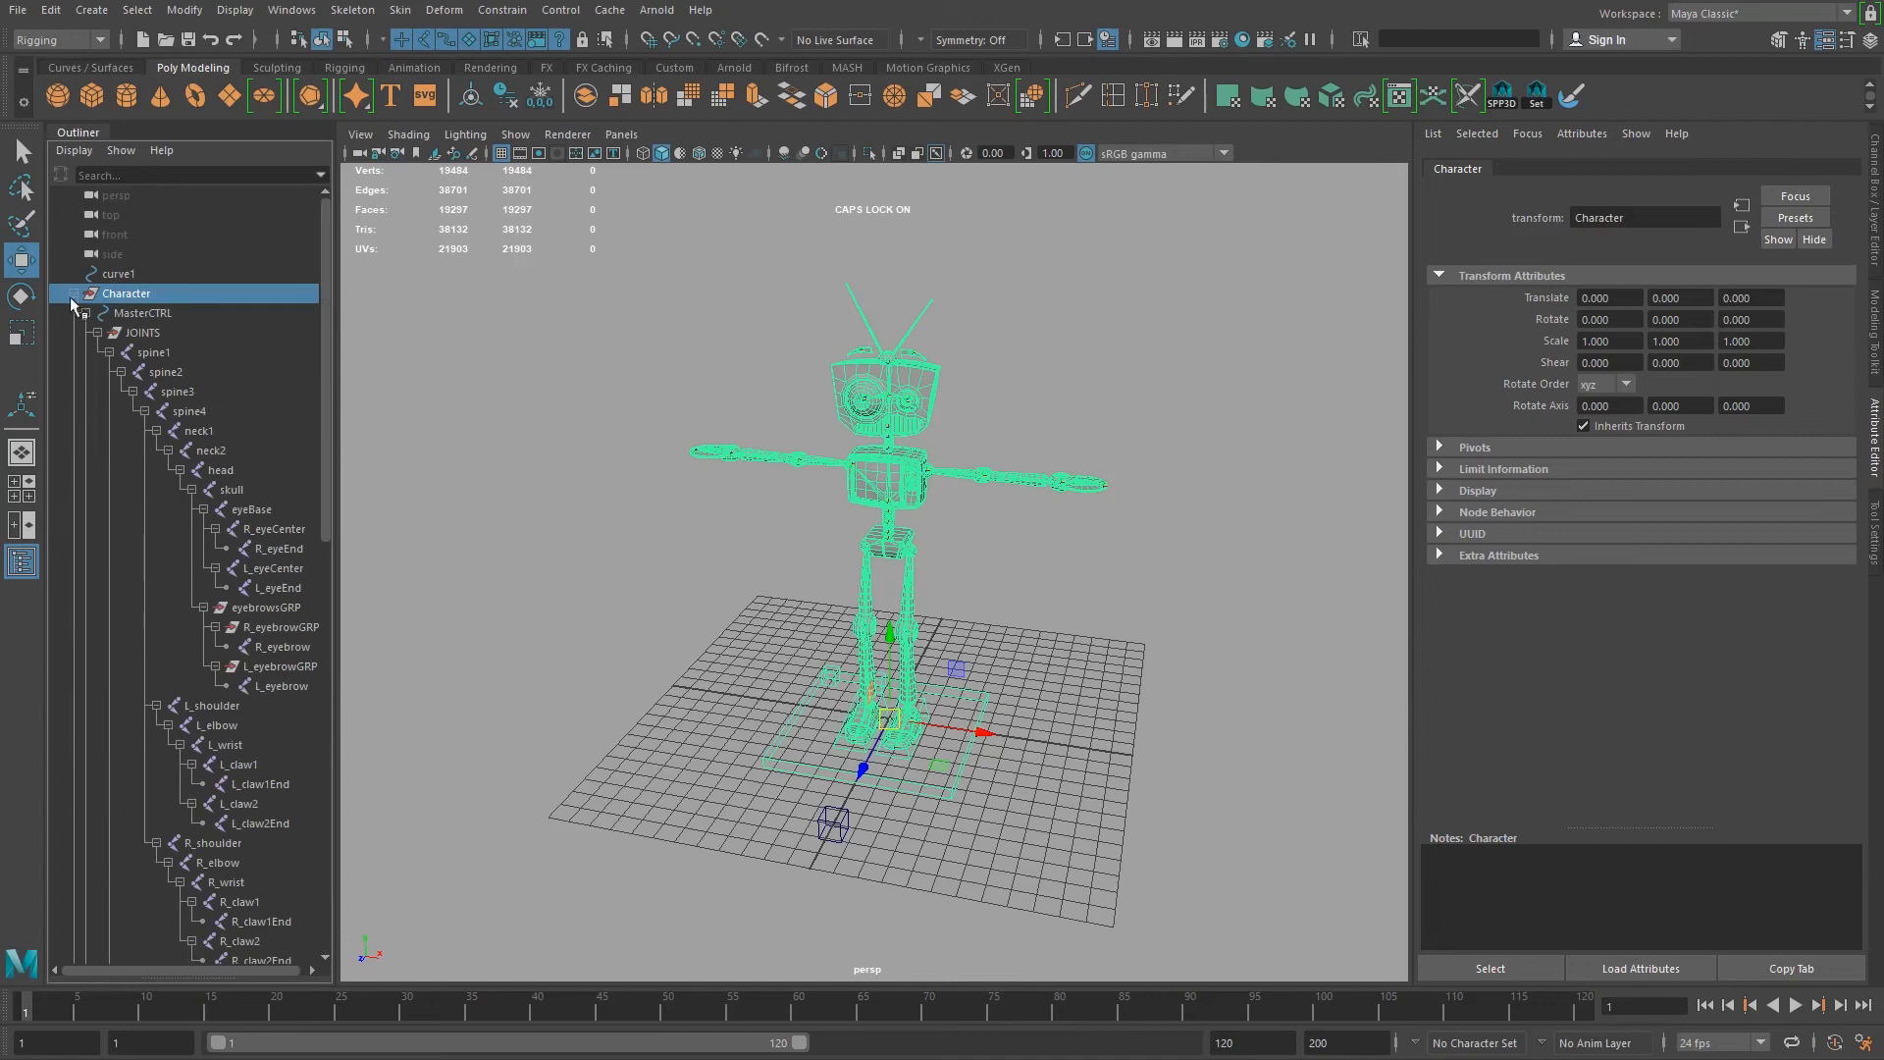
left_click(84, 312)
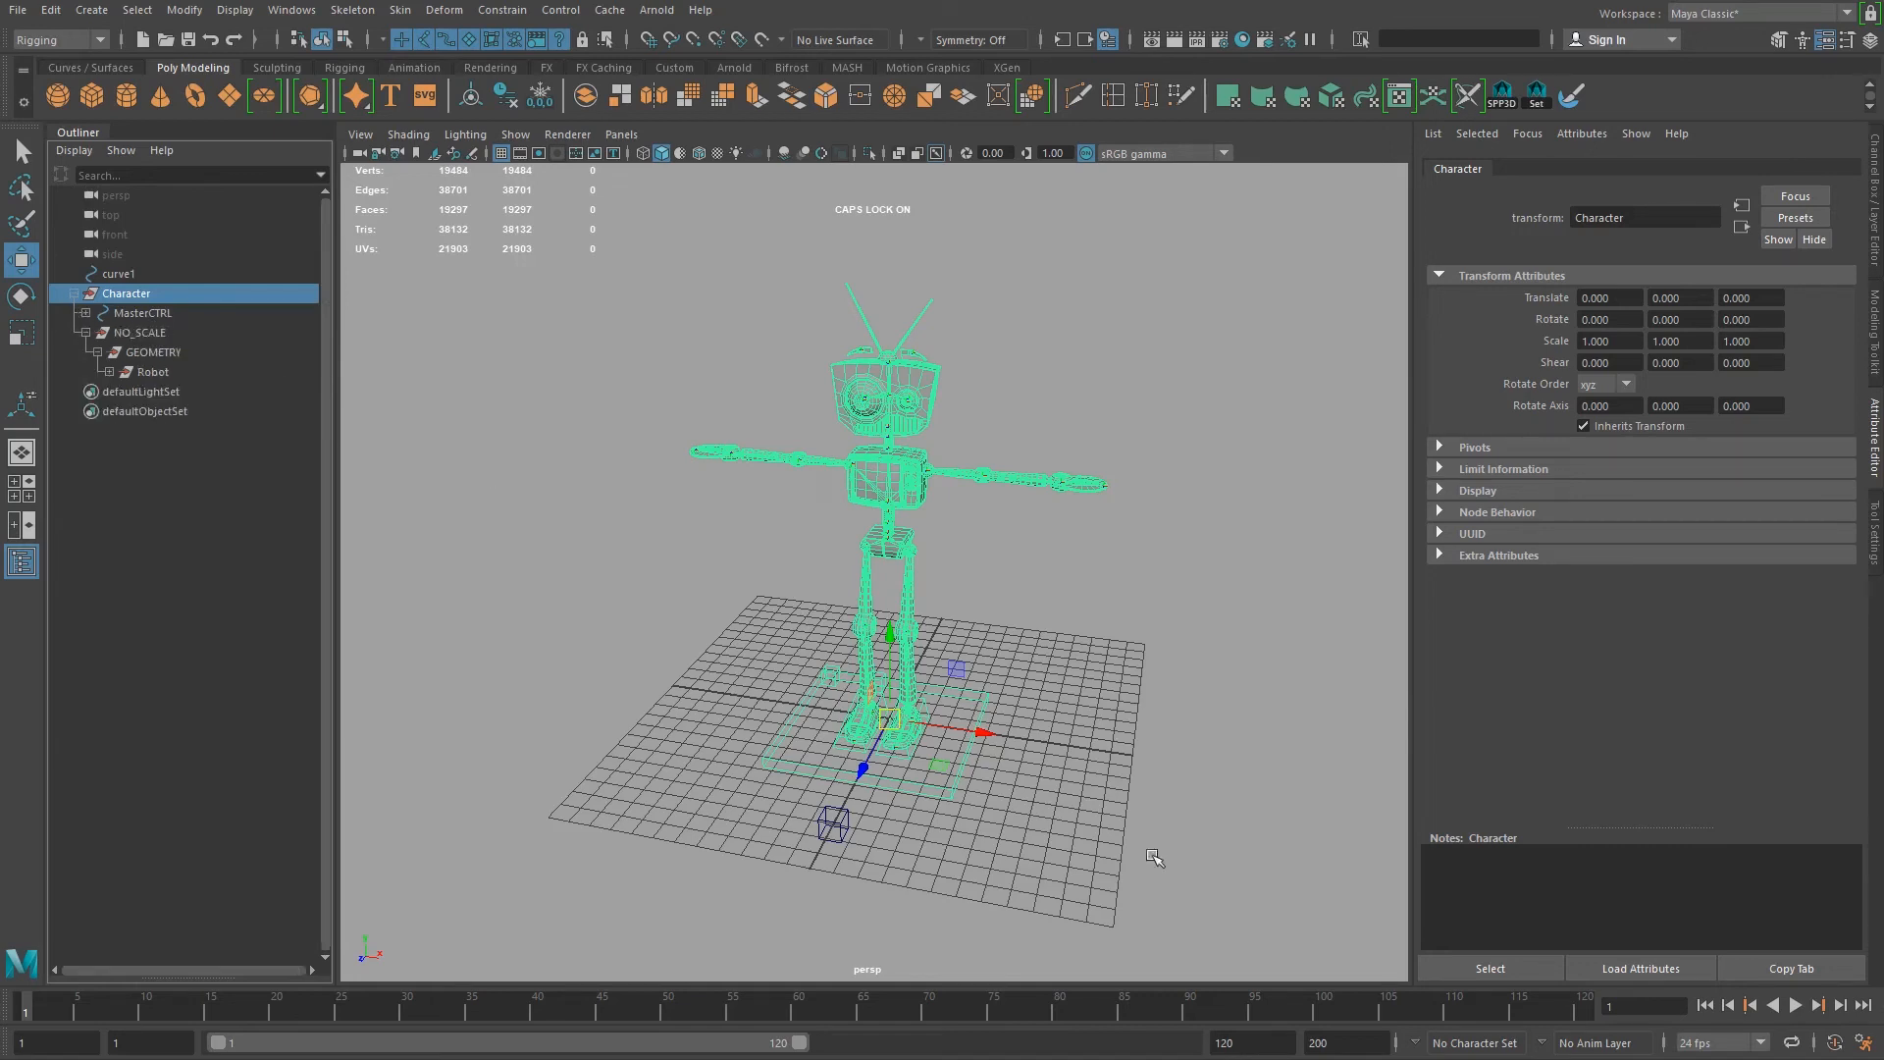
Step: Scale MasterCTRL up uniformly to about 3.04 to test how the rig scales
left_click(1050, 881)
left_click(960, 795)
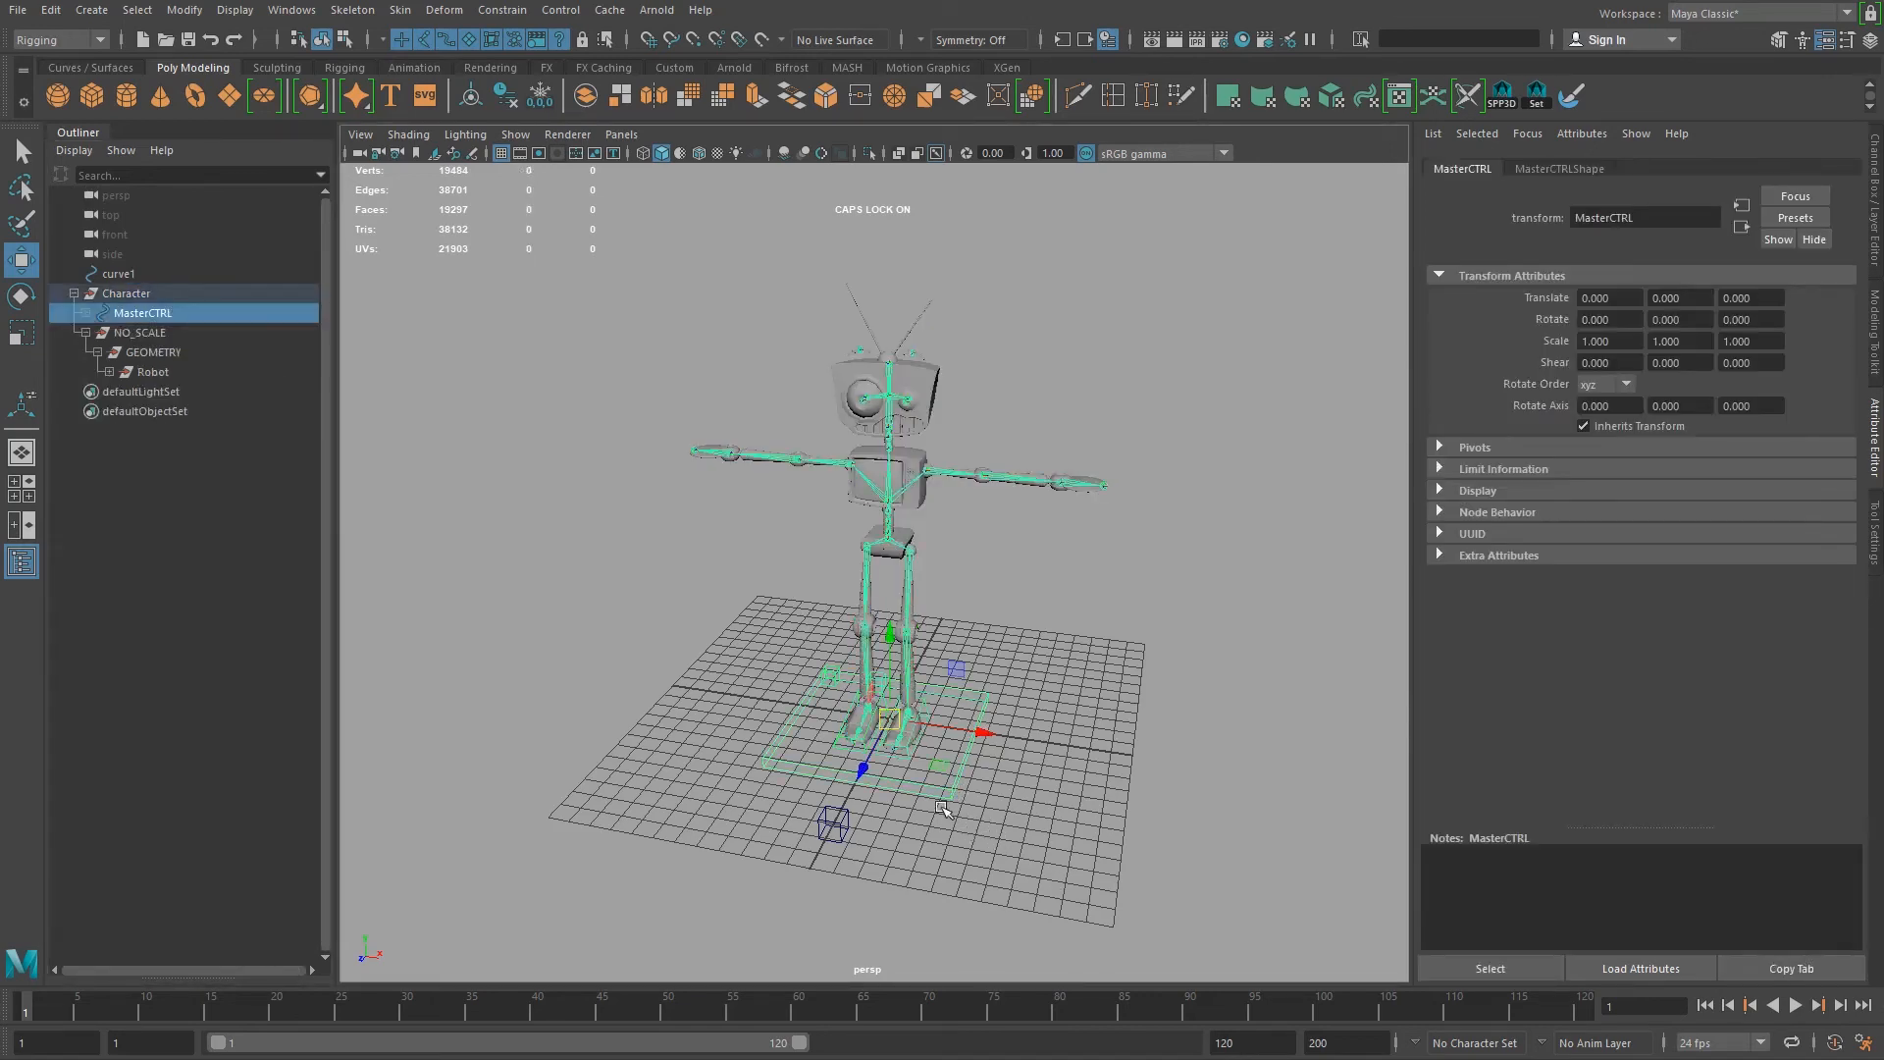
key("r")
left_click_drag(889, 719, 1795, 520)
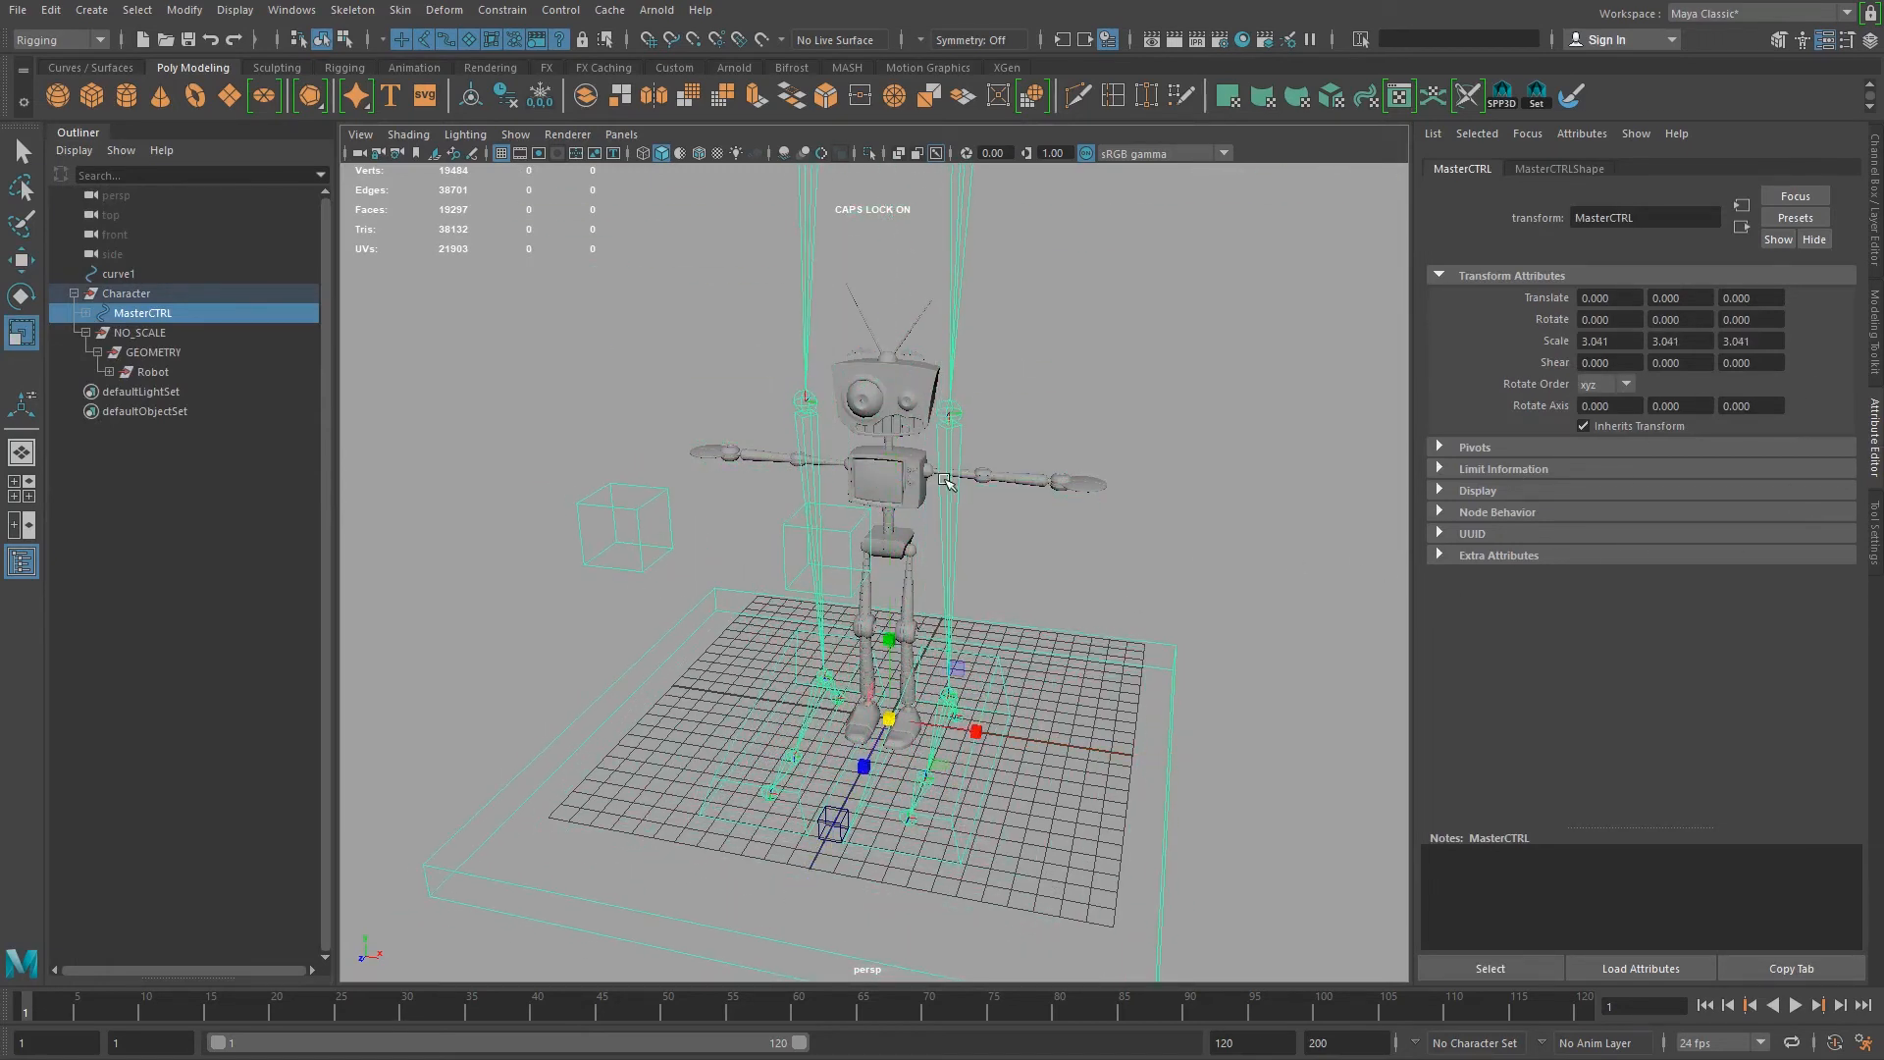
Step: Try rotating MasterCTRL, and undo the rotation and scale tests on it
scroll(1104, 716, "down", 3)
left_click_drag(1103, 717, 1011, 736, "alt")
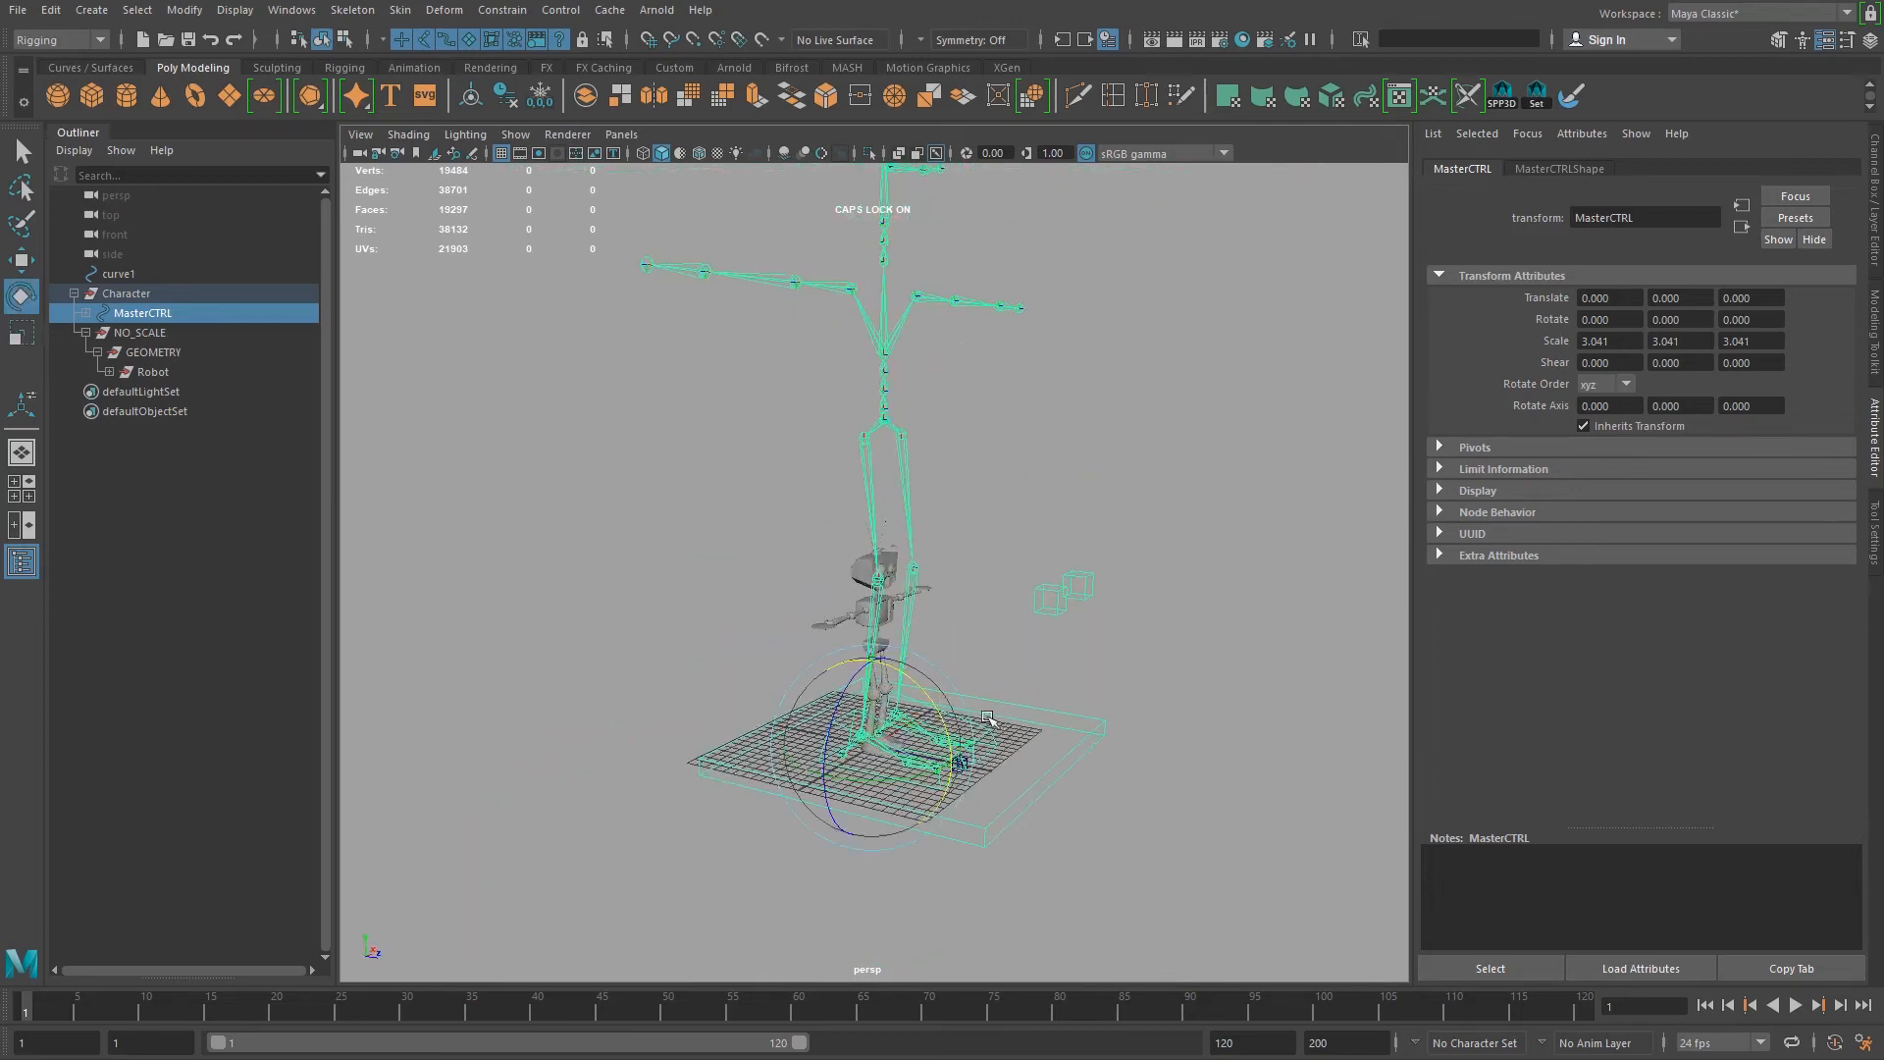
key("e")
left_click_drag(888, 746, 832, 789)
key("ctrl+z")
key("ctrl+z")
key("ctrl+z")
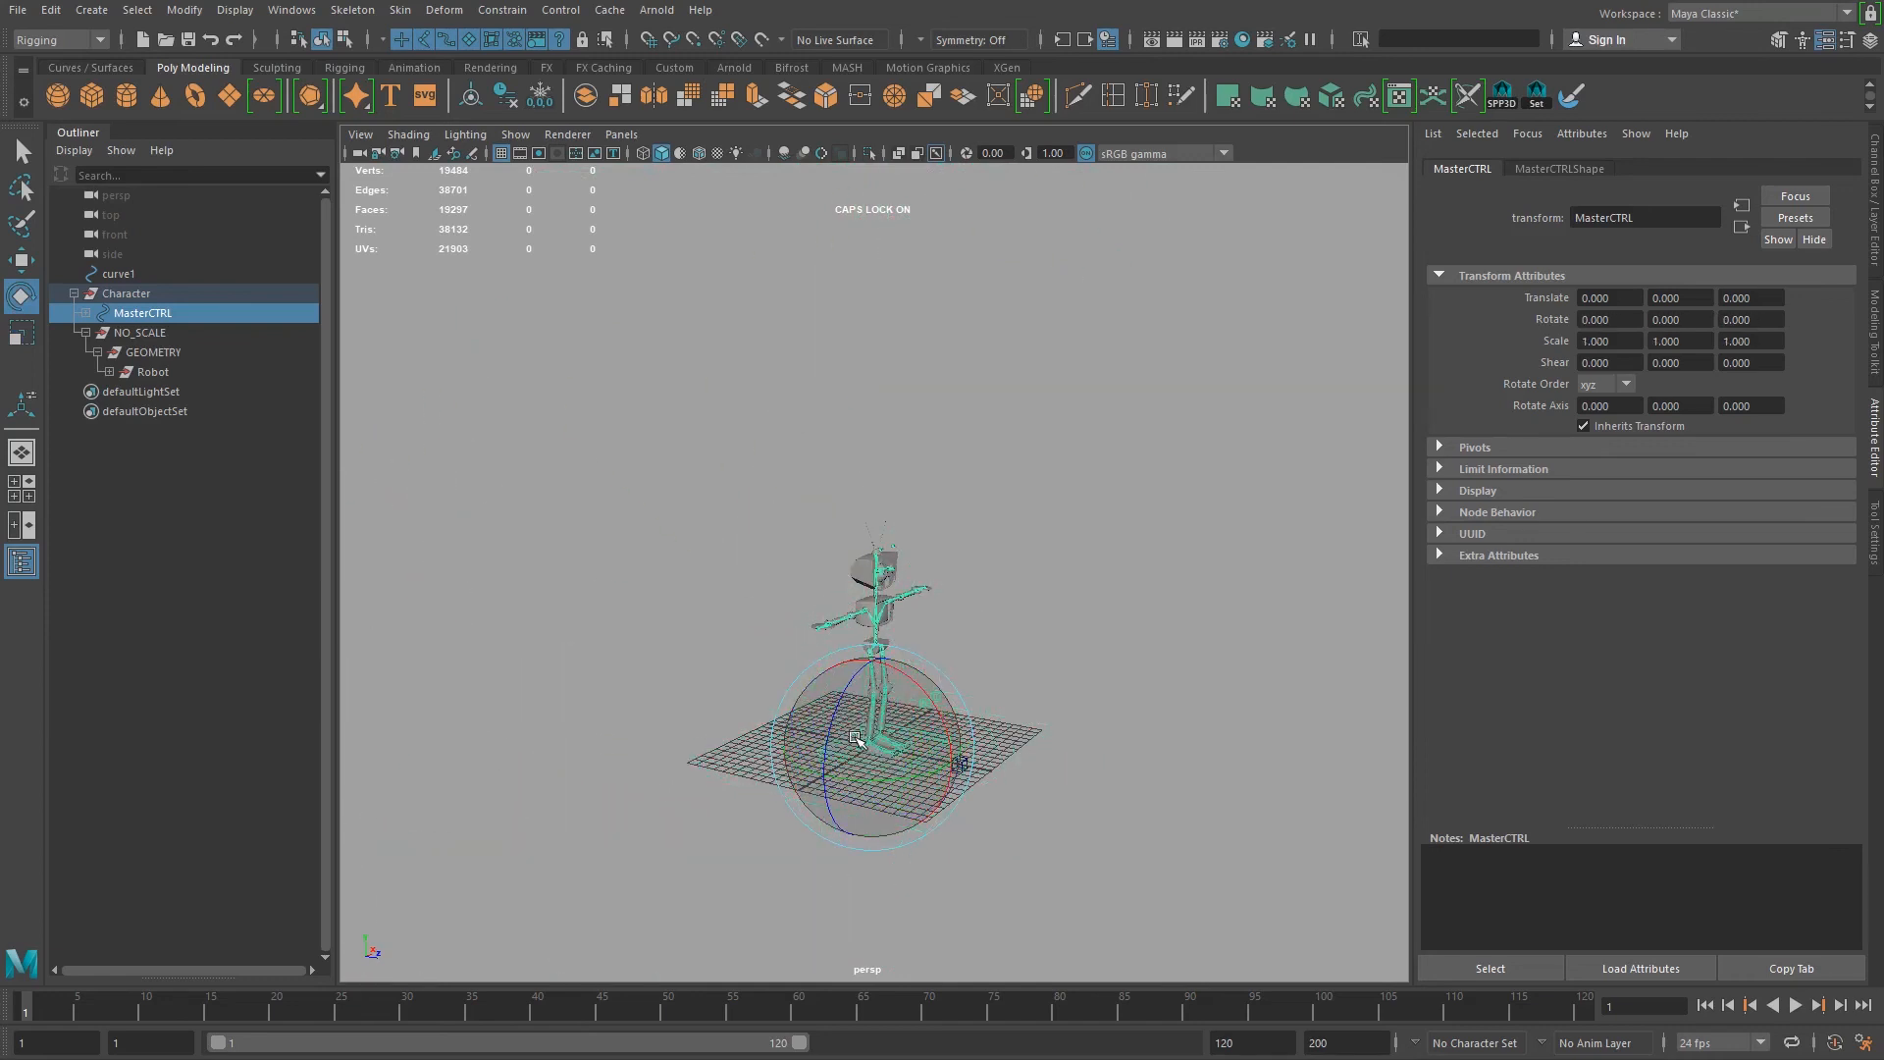
Step: Hide the Robot geometry group, leaving the joints and control curves in view
left_click(149, 370)
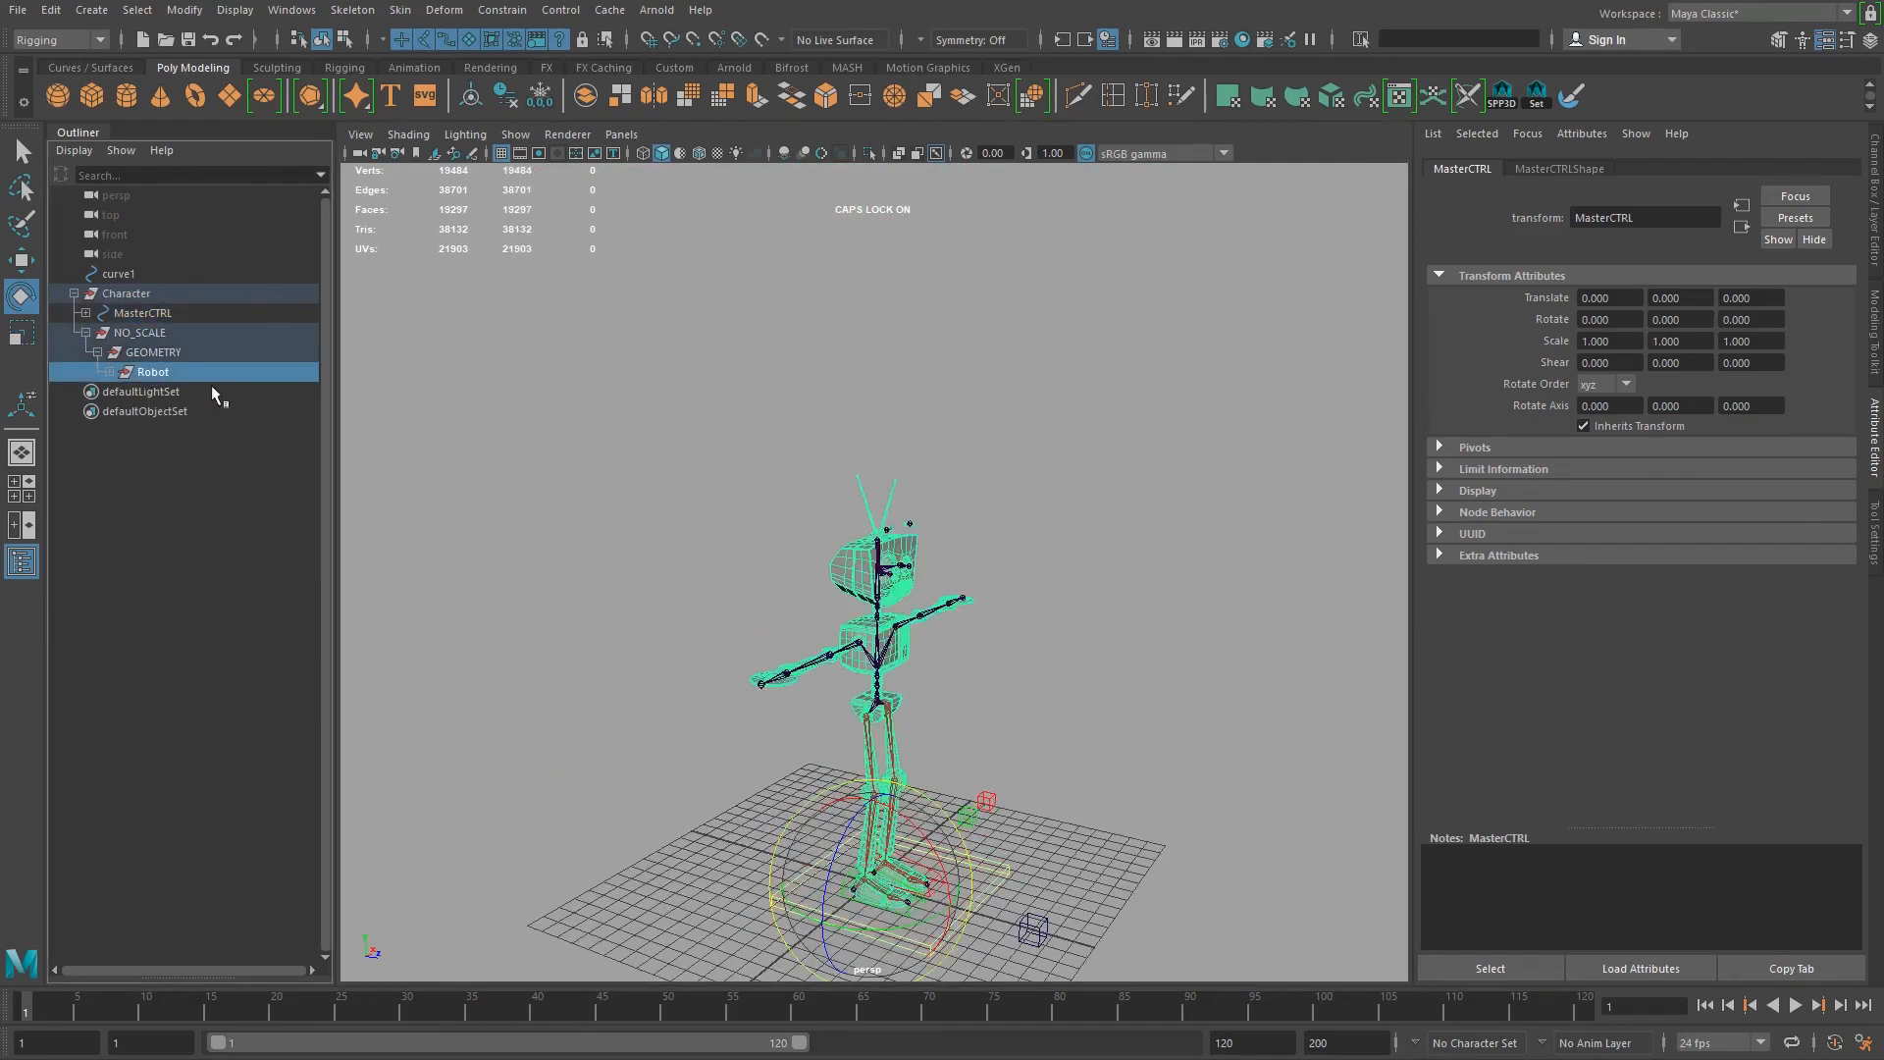
key("ctrl+h")
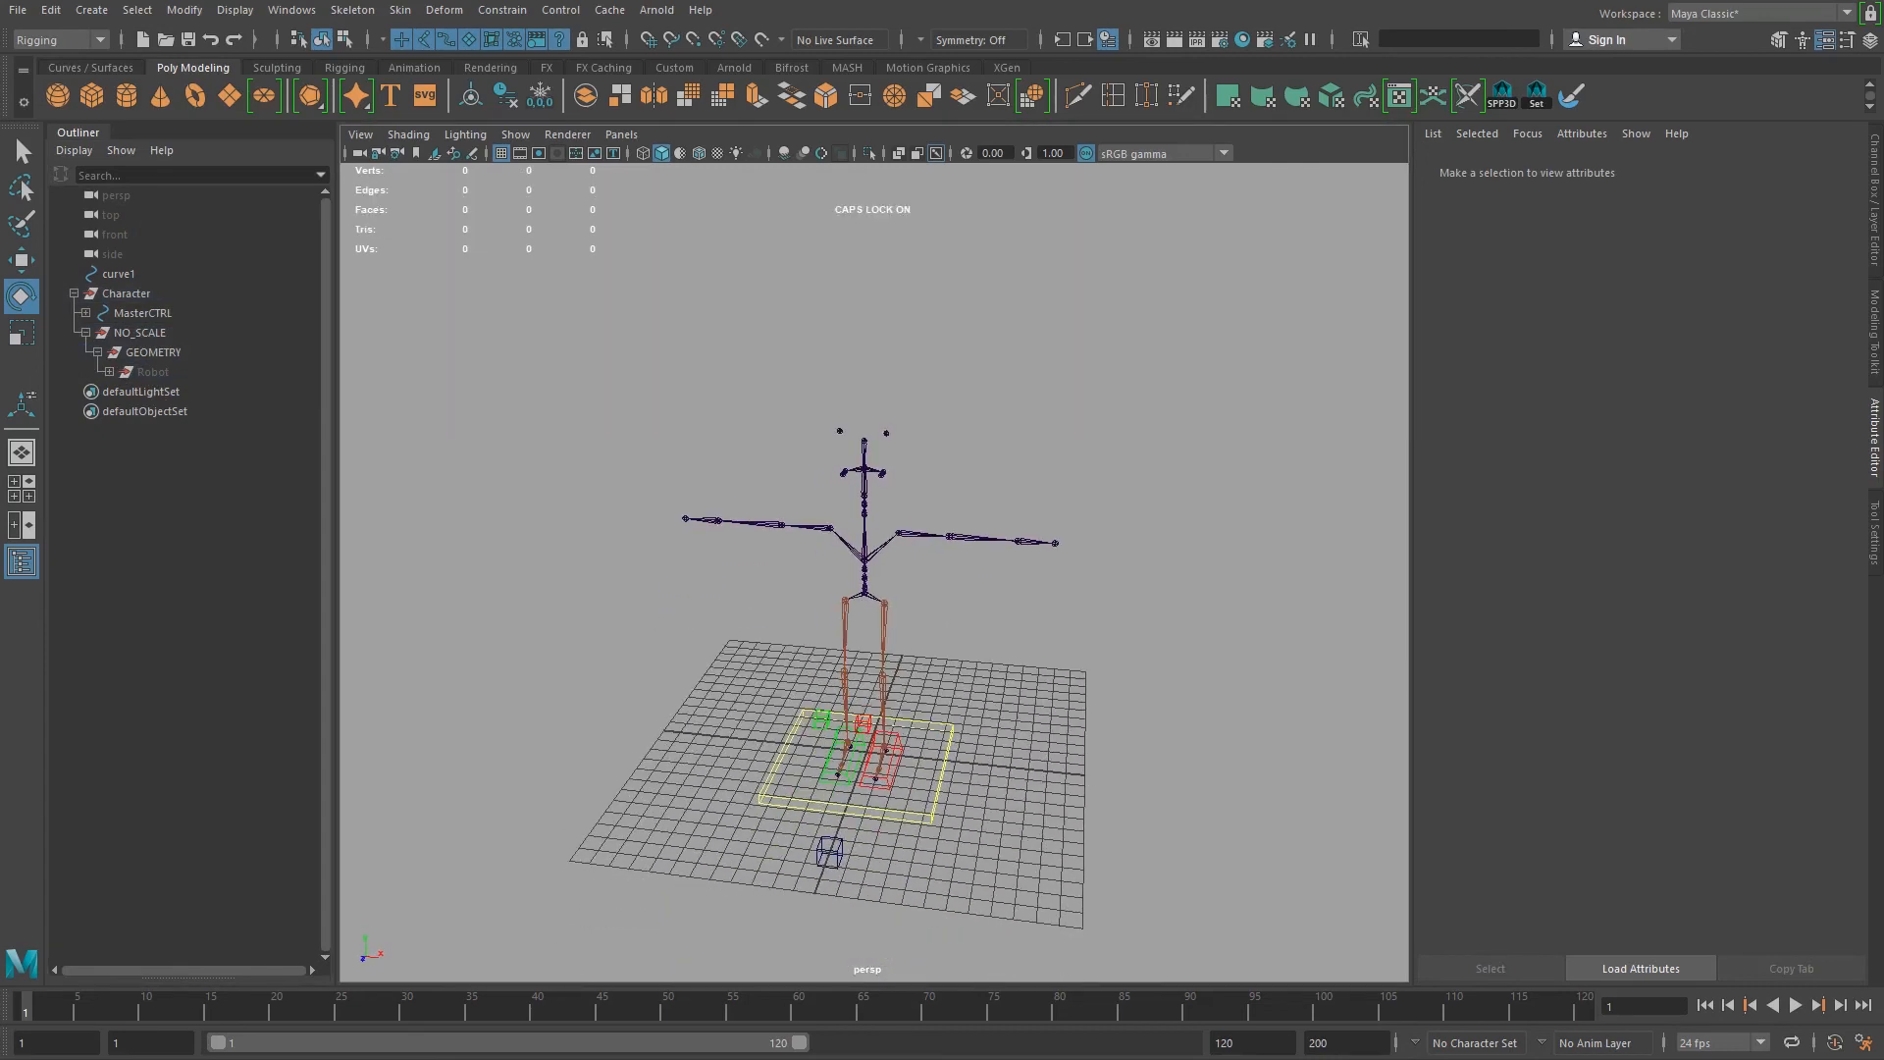
middle_click_drag(644, 674, 619, 554, "alt")
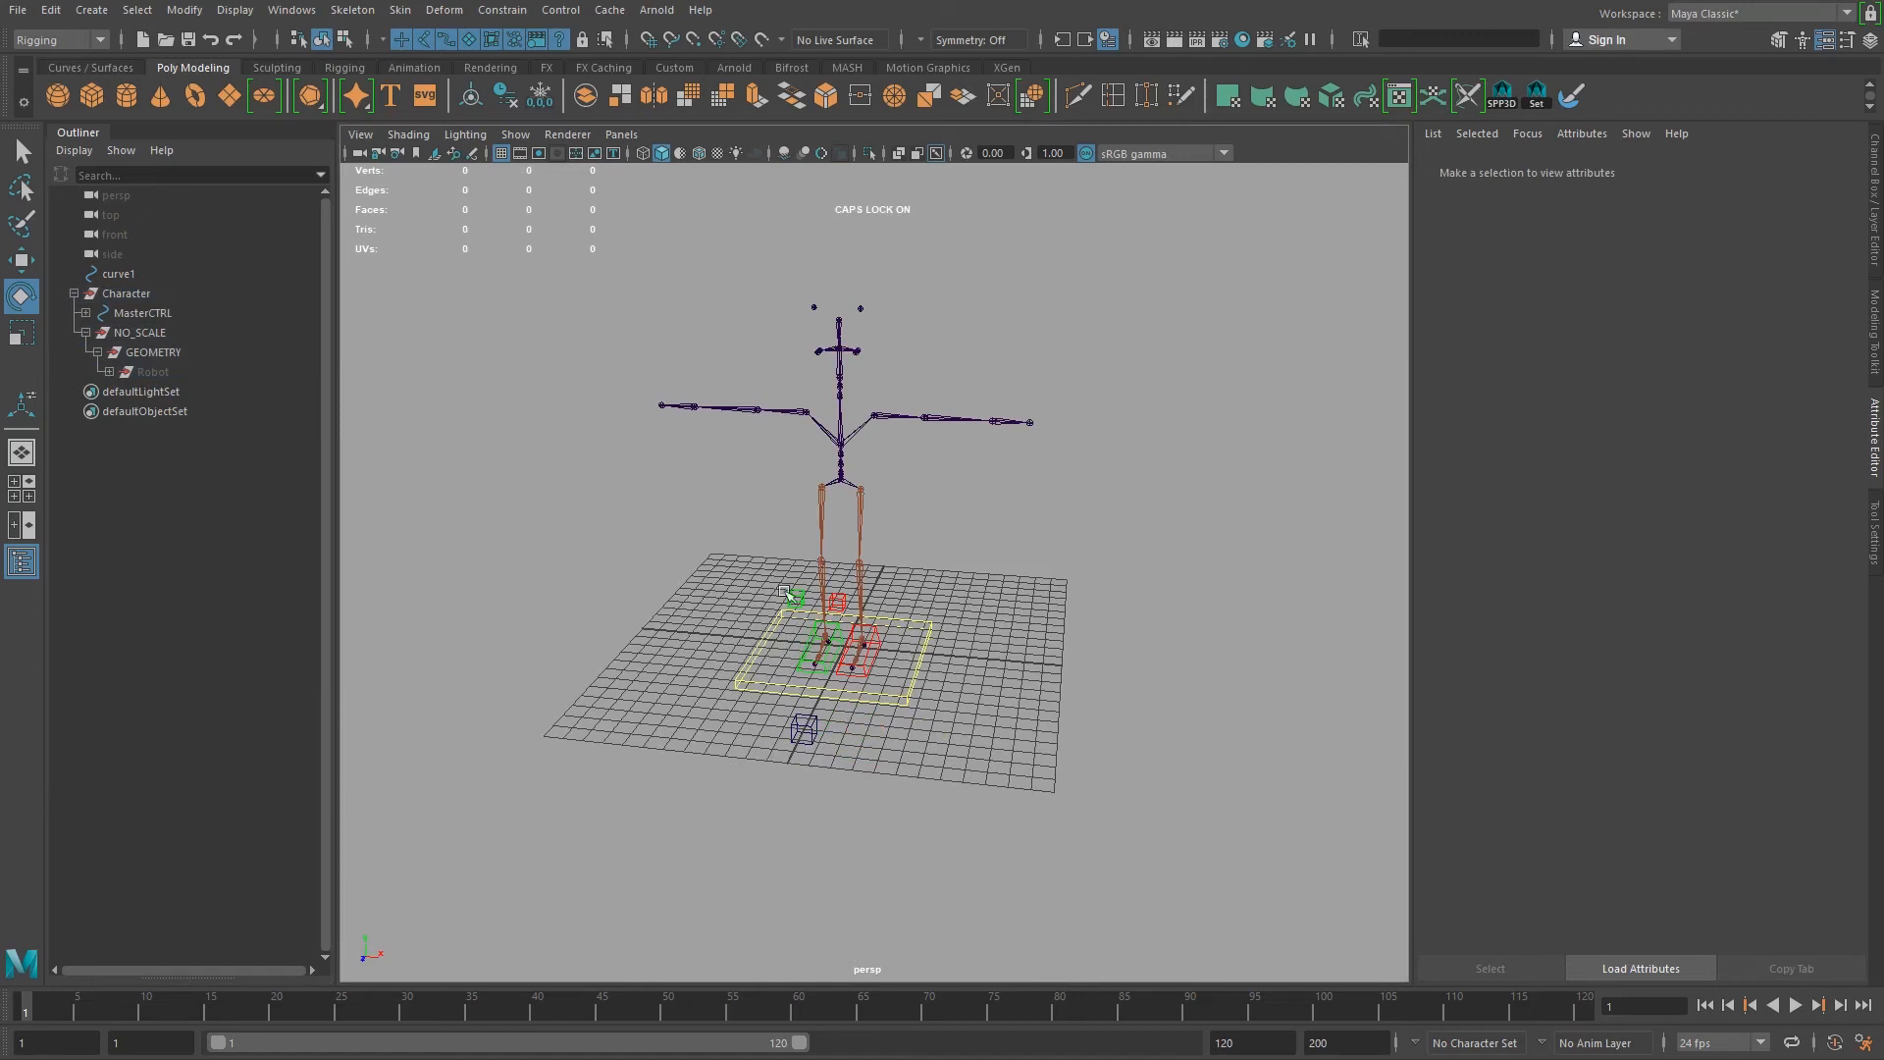
right_click_drag(888, 701, 1045, 790, "alt")
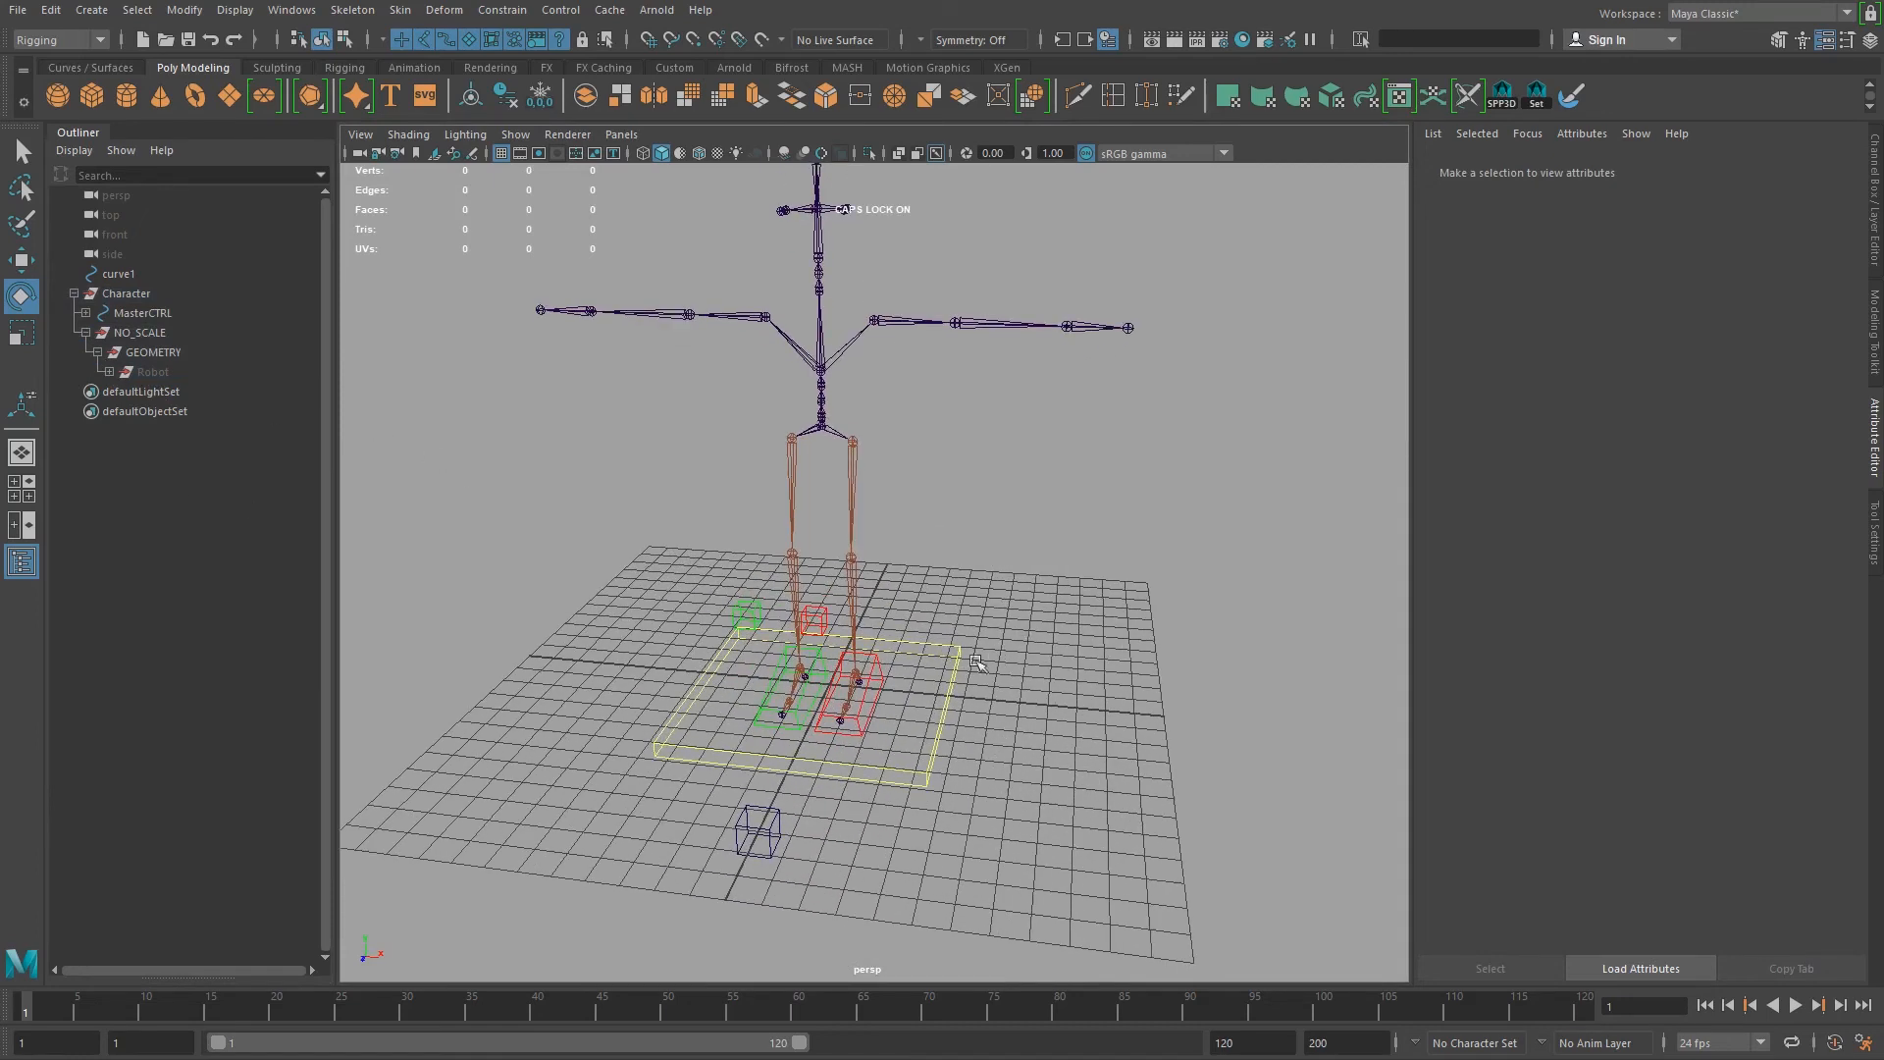
middle_click_drag(963, 677, 981, 654, "alt")
right_click_drag(979, 654, 1035, 718, "alt")
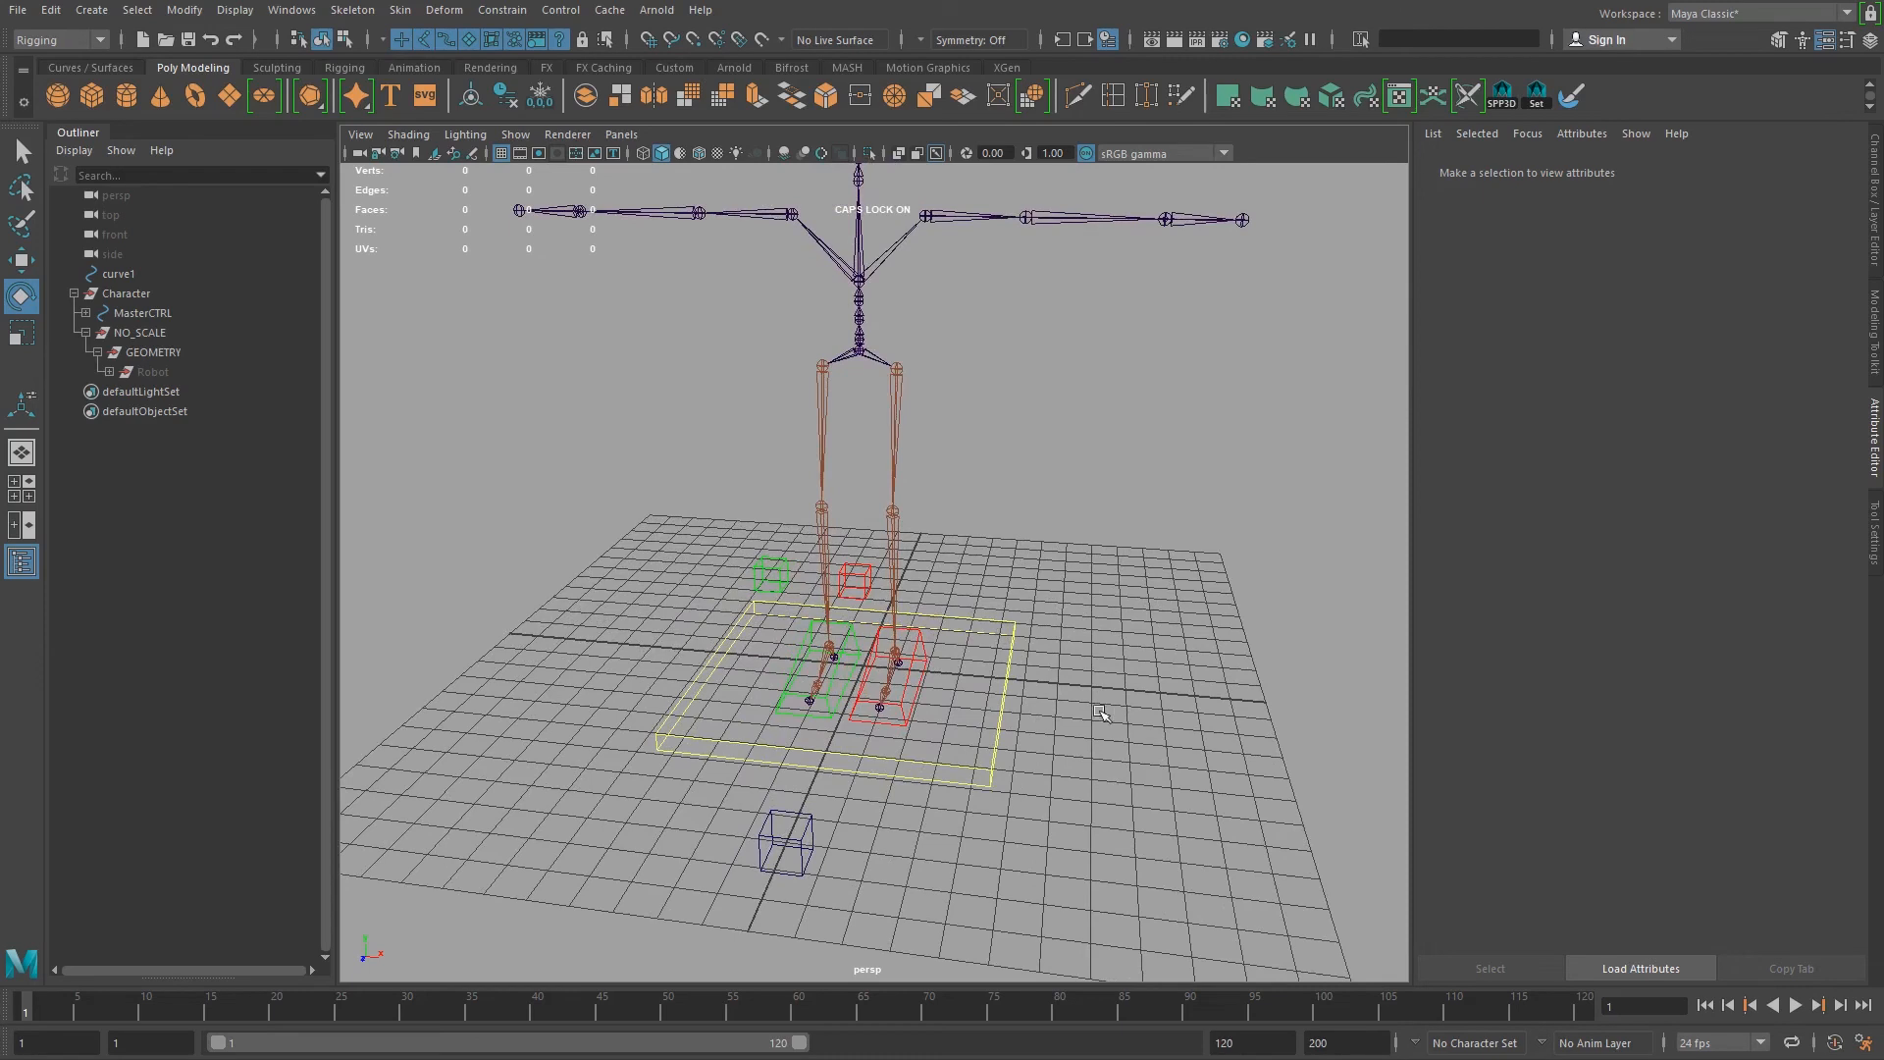
Step: Expand MasterCTRL under Character and collapse its JOINTS and CONTROLS groups
left_click_drag(1024, 750, 932, 701)
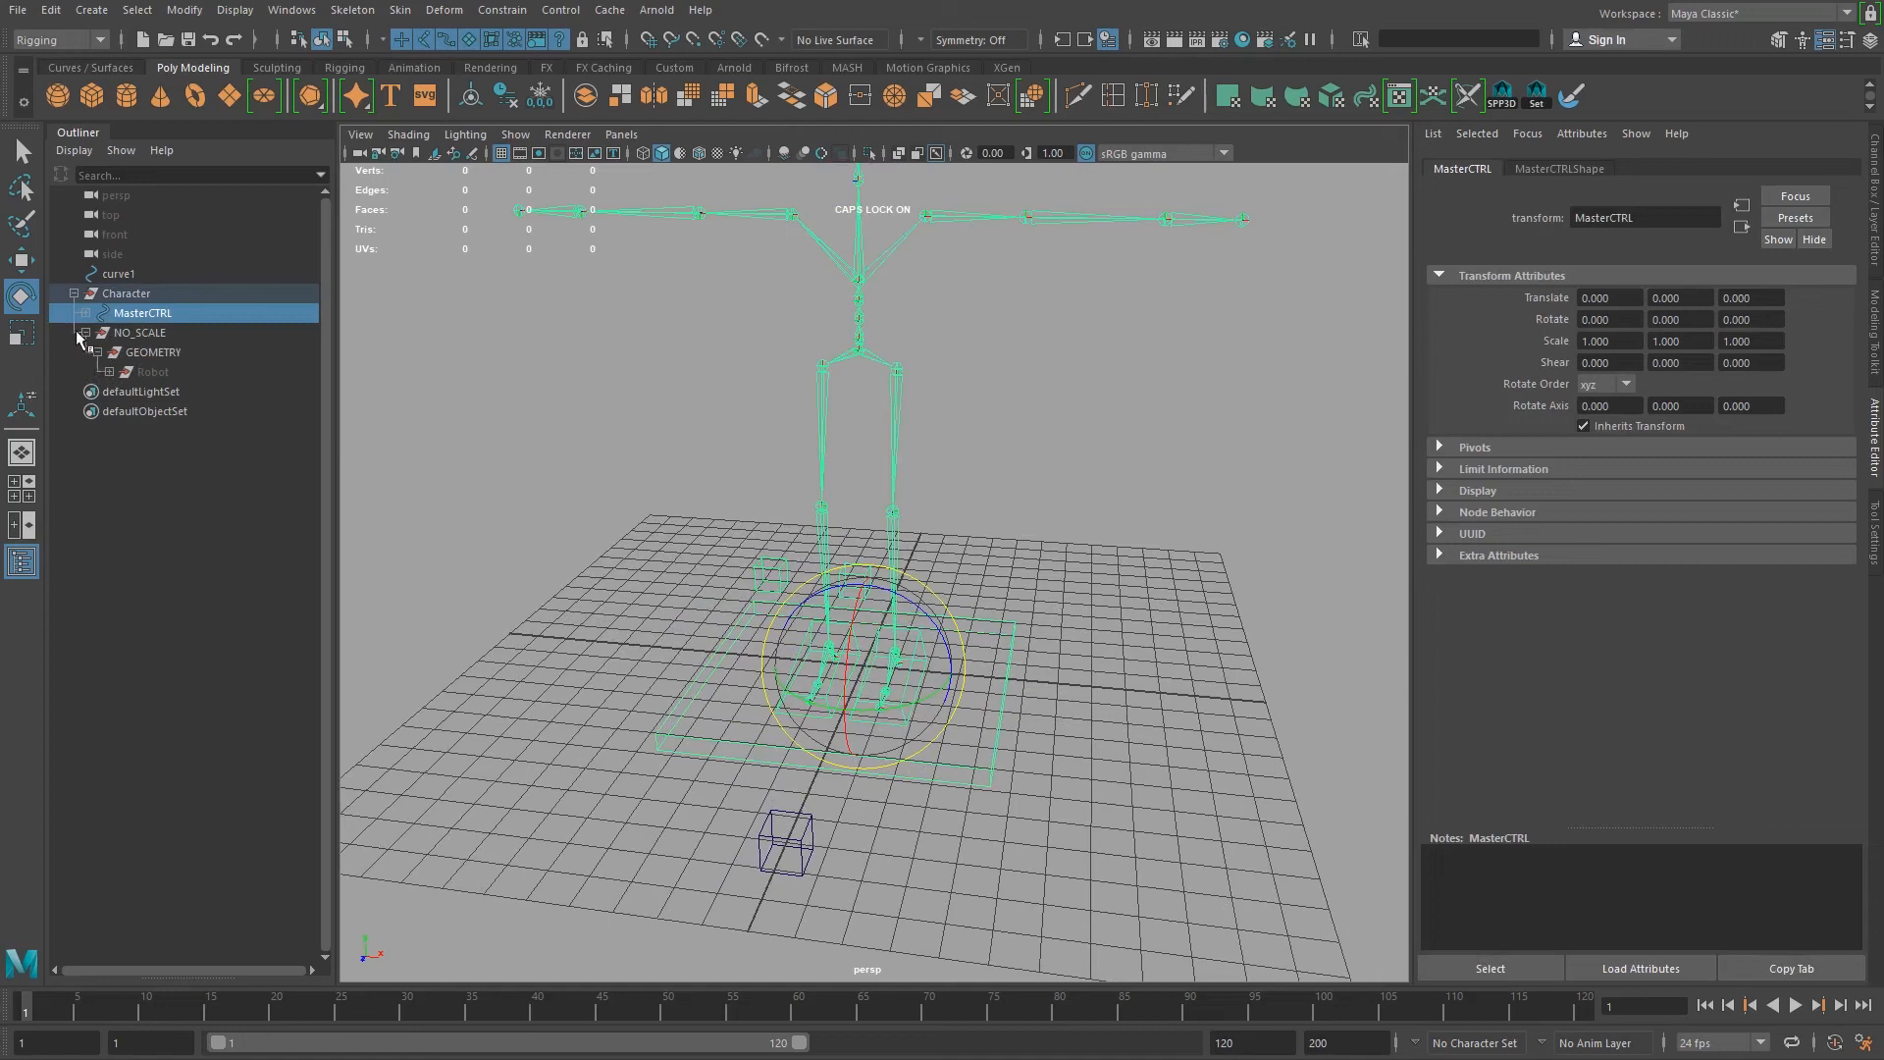
left_click(134, 294)
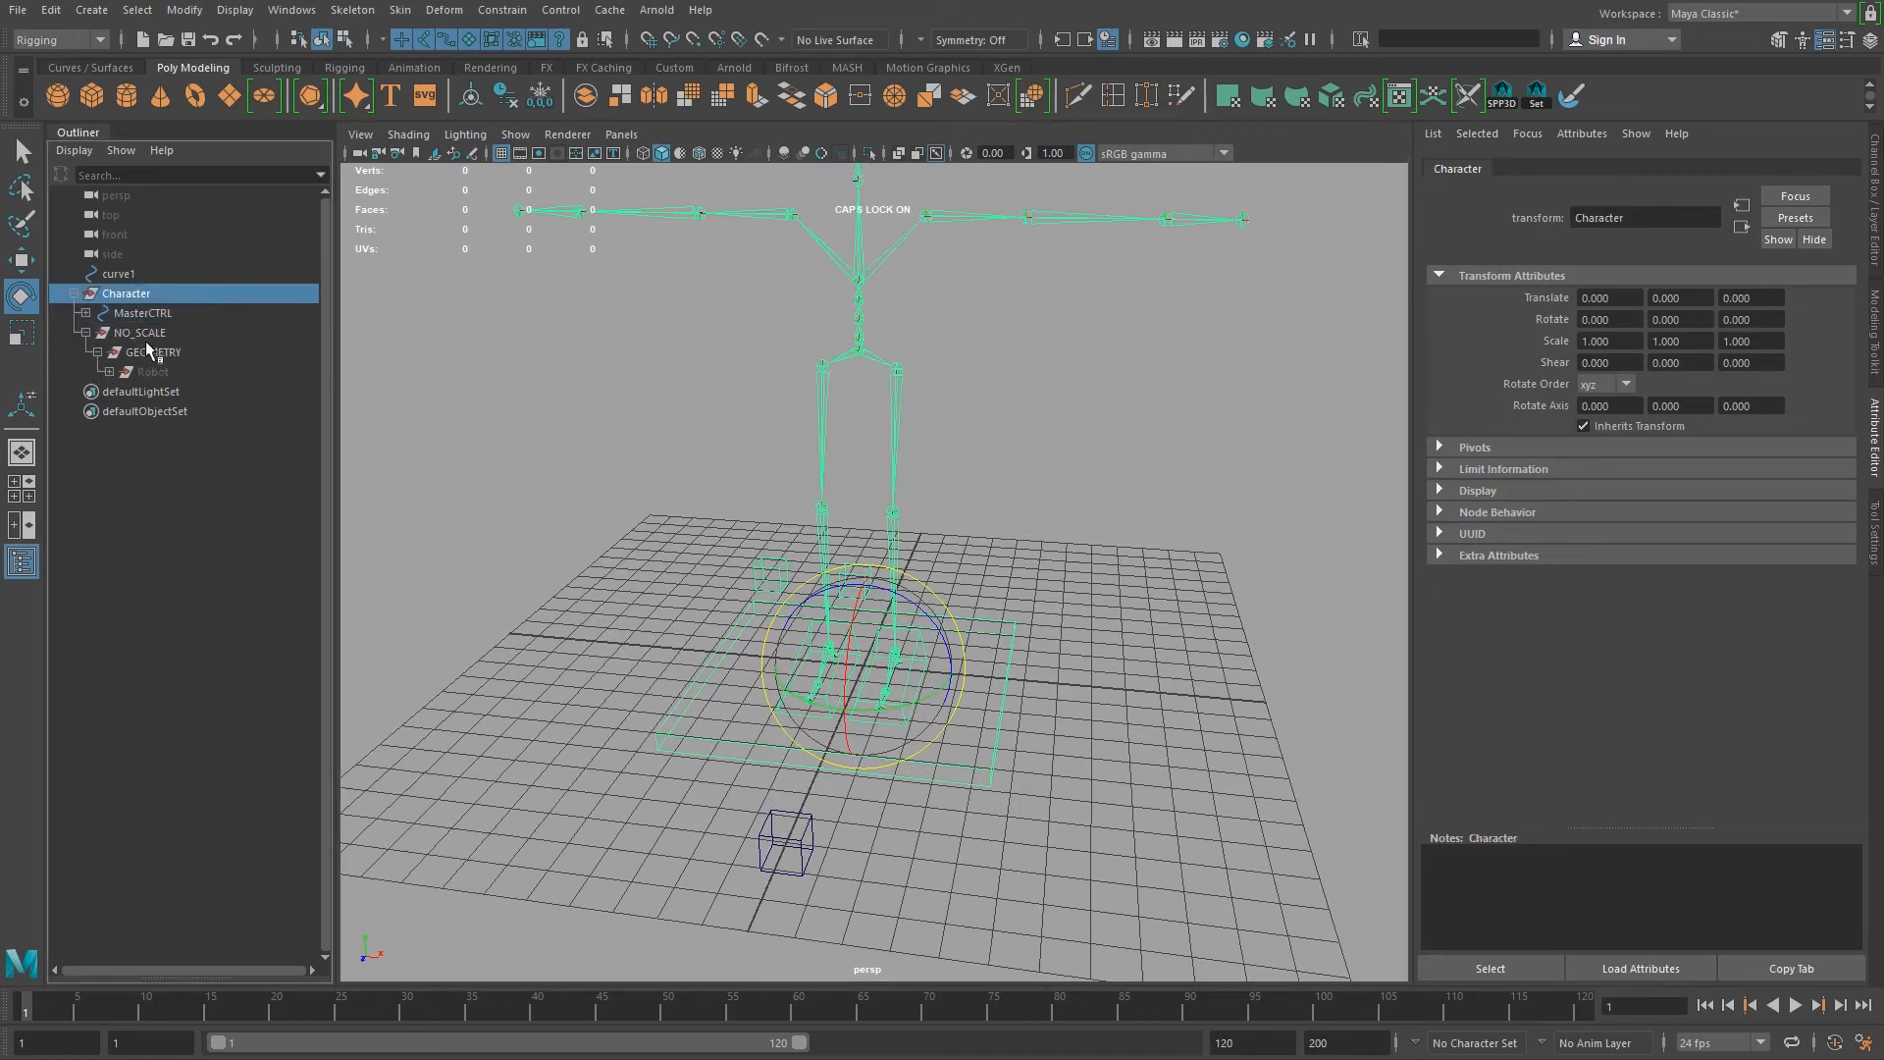
left_click(85, 314)
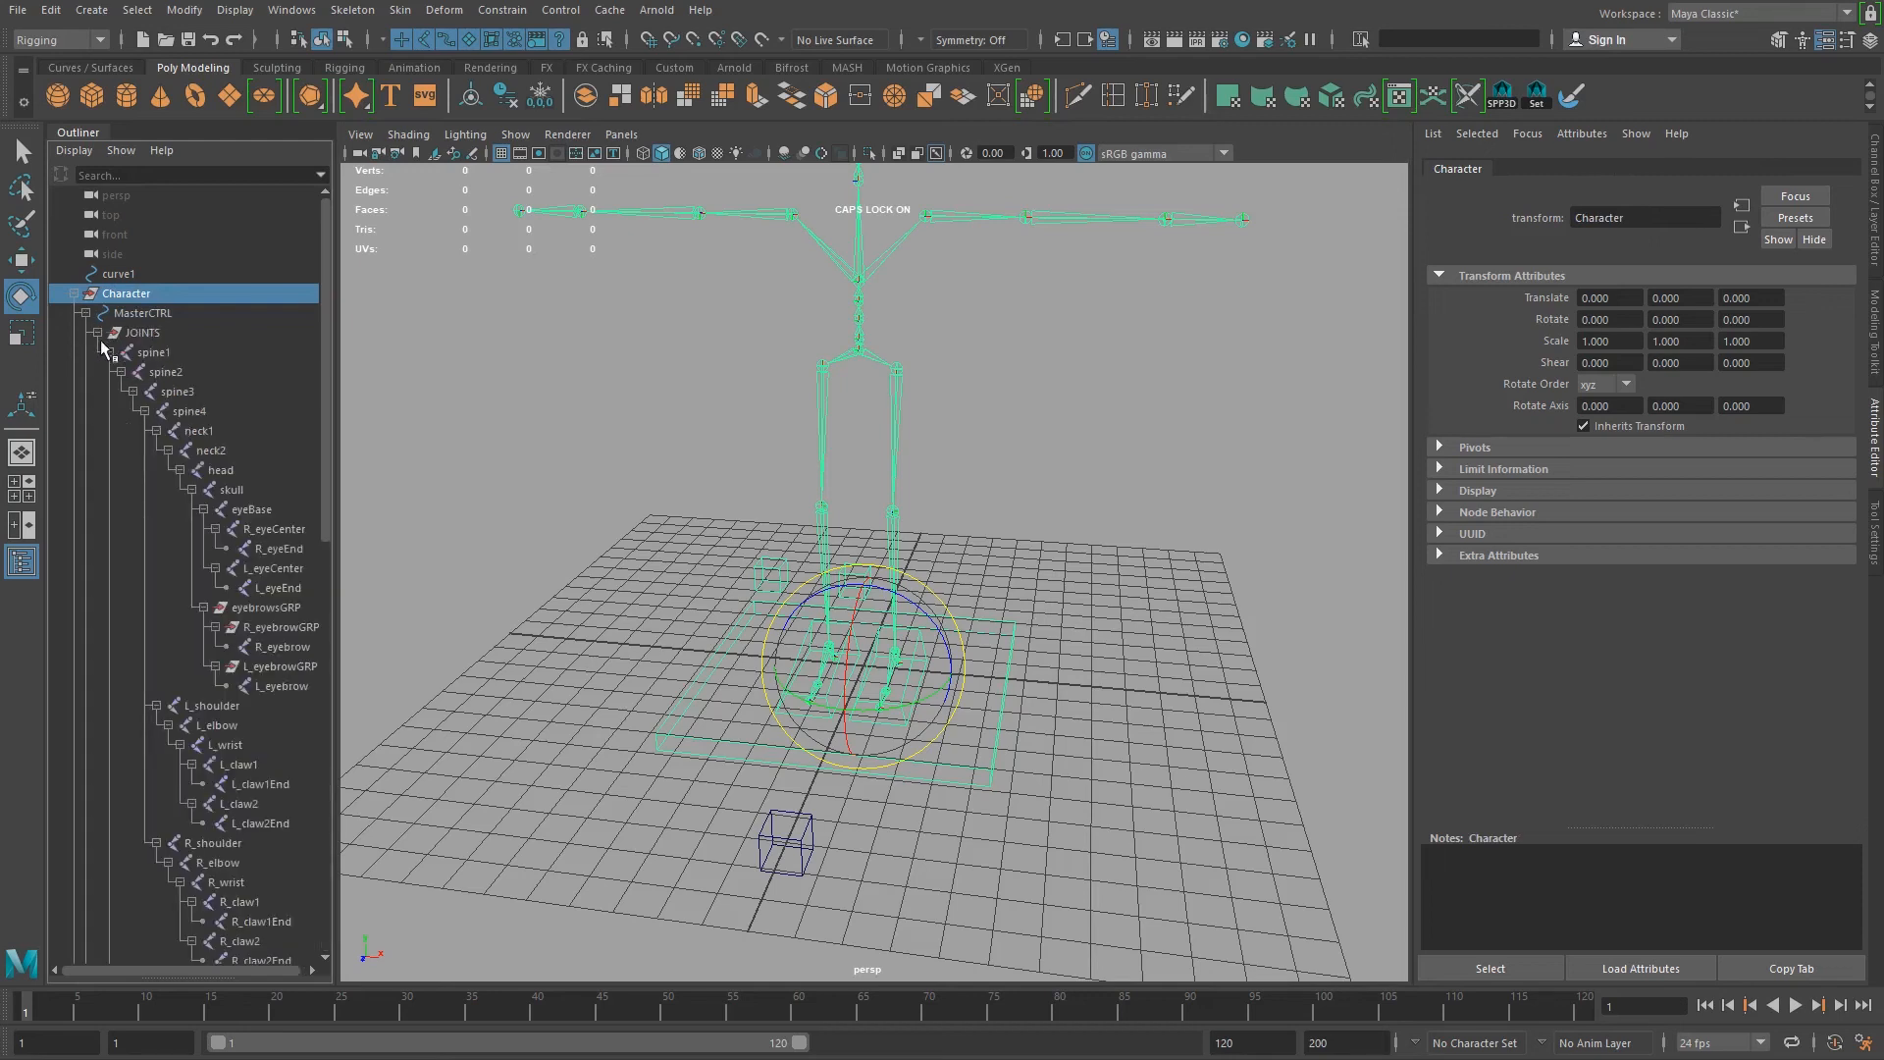
left_click(97, 333)
left_click(97, 353)
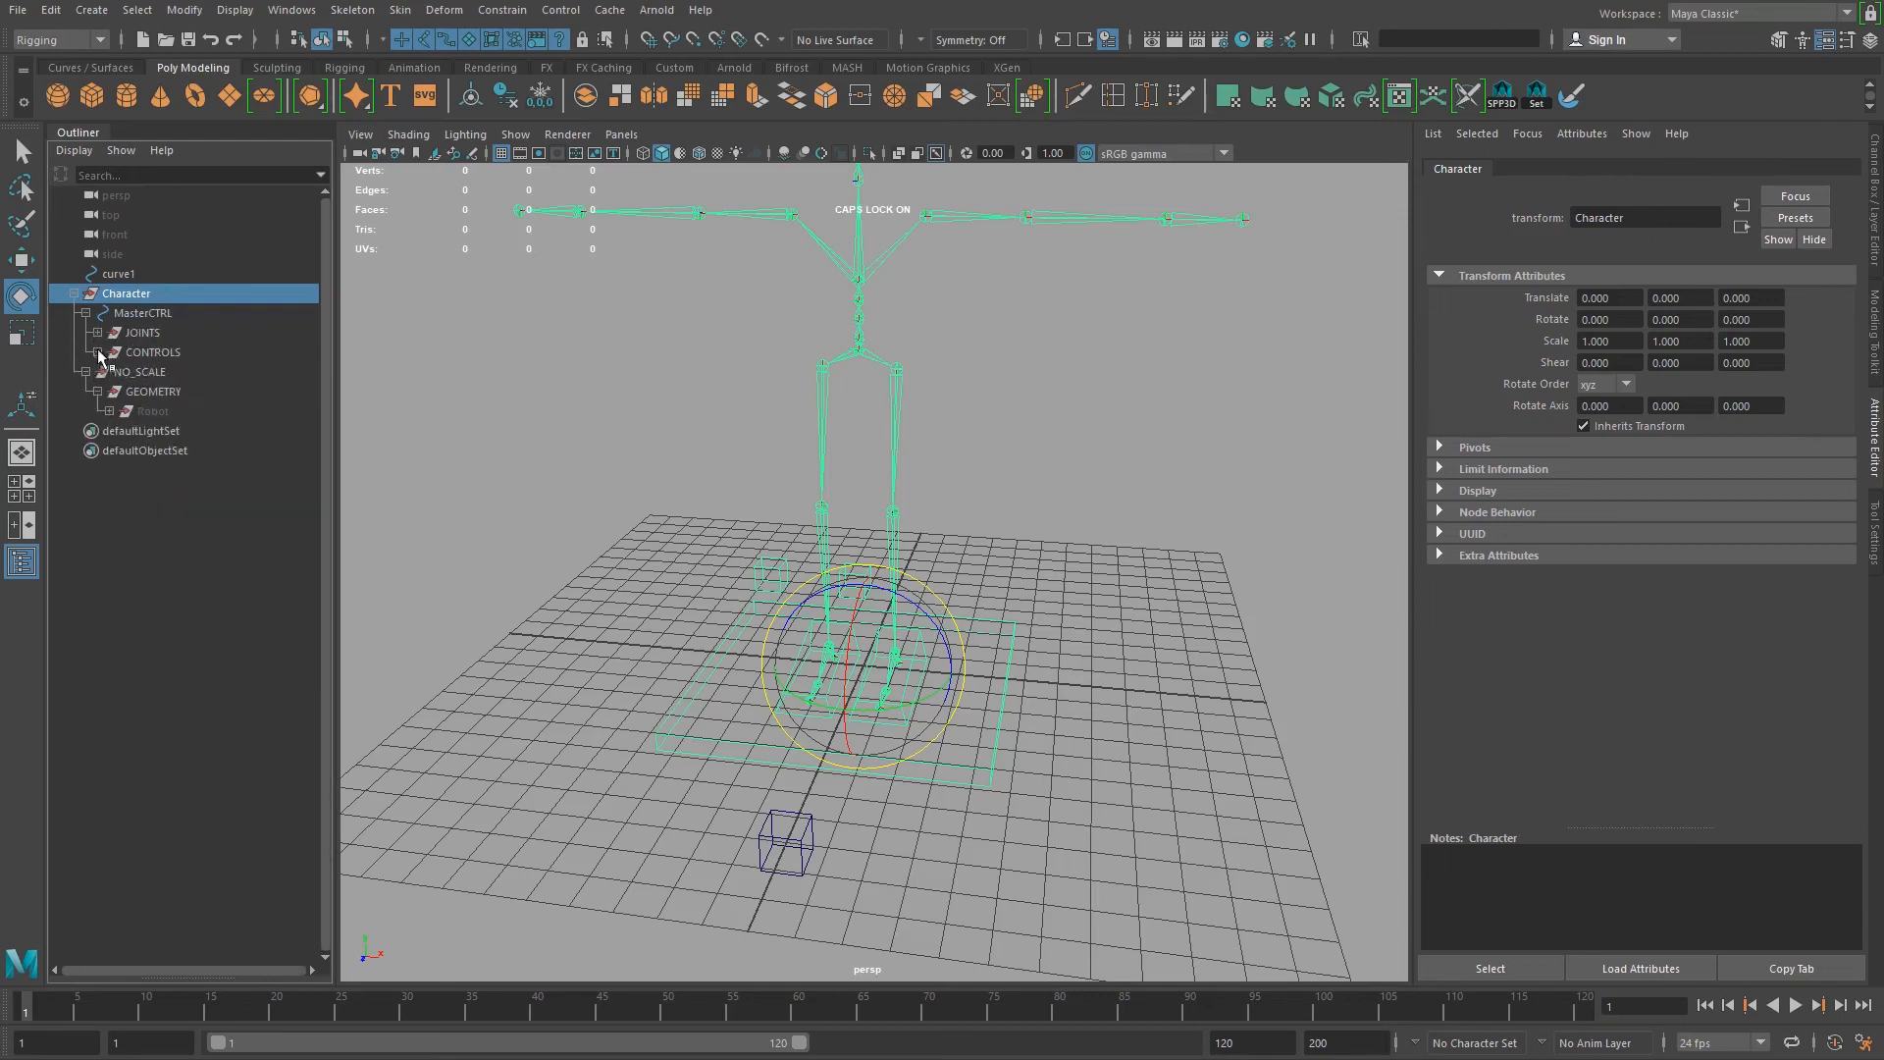
Step: Lock and hide all translate, rotate and scale channels on the Character, JOINTS, CONTROLS and GEOMETRY groups, leaving Visibility available
left_click(146, 334, "ctrl")
left_click(157, 353, "ctrl")
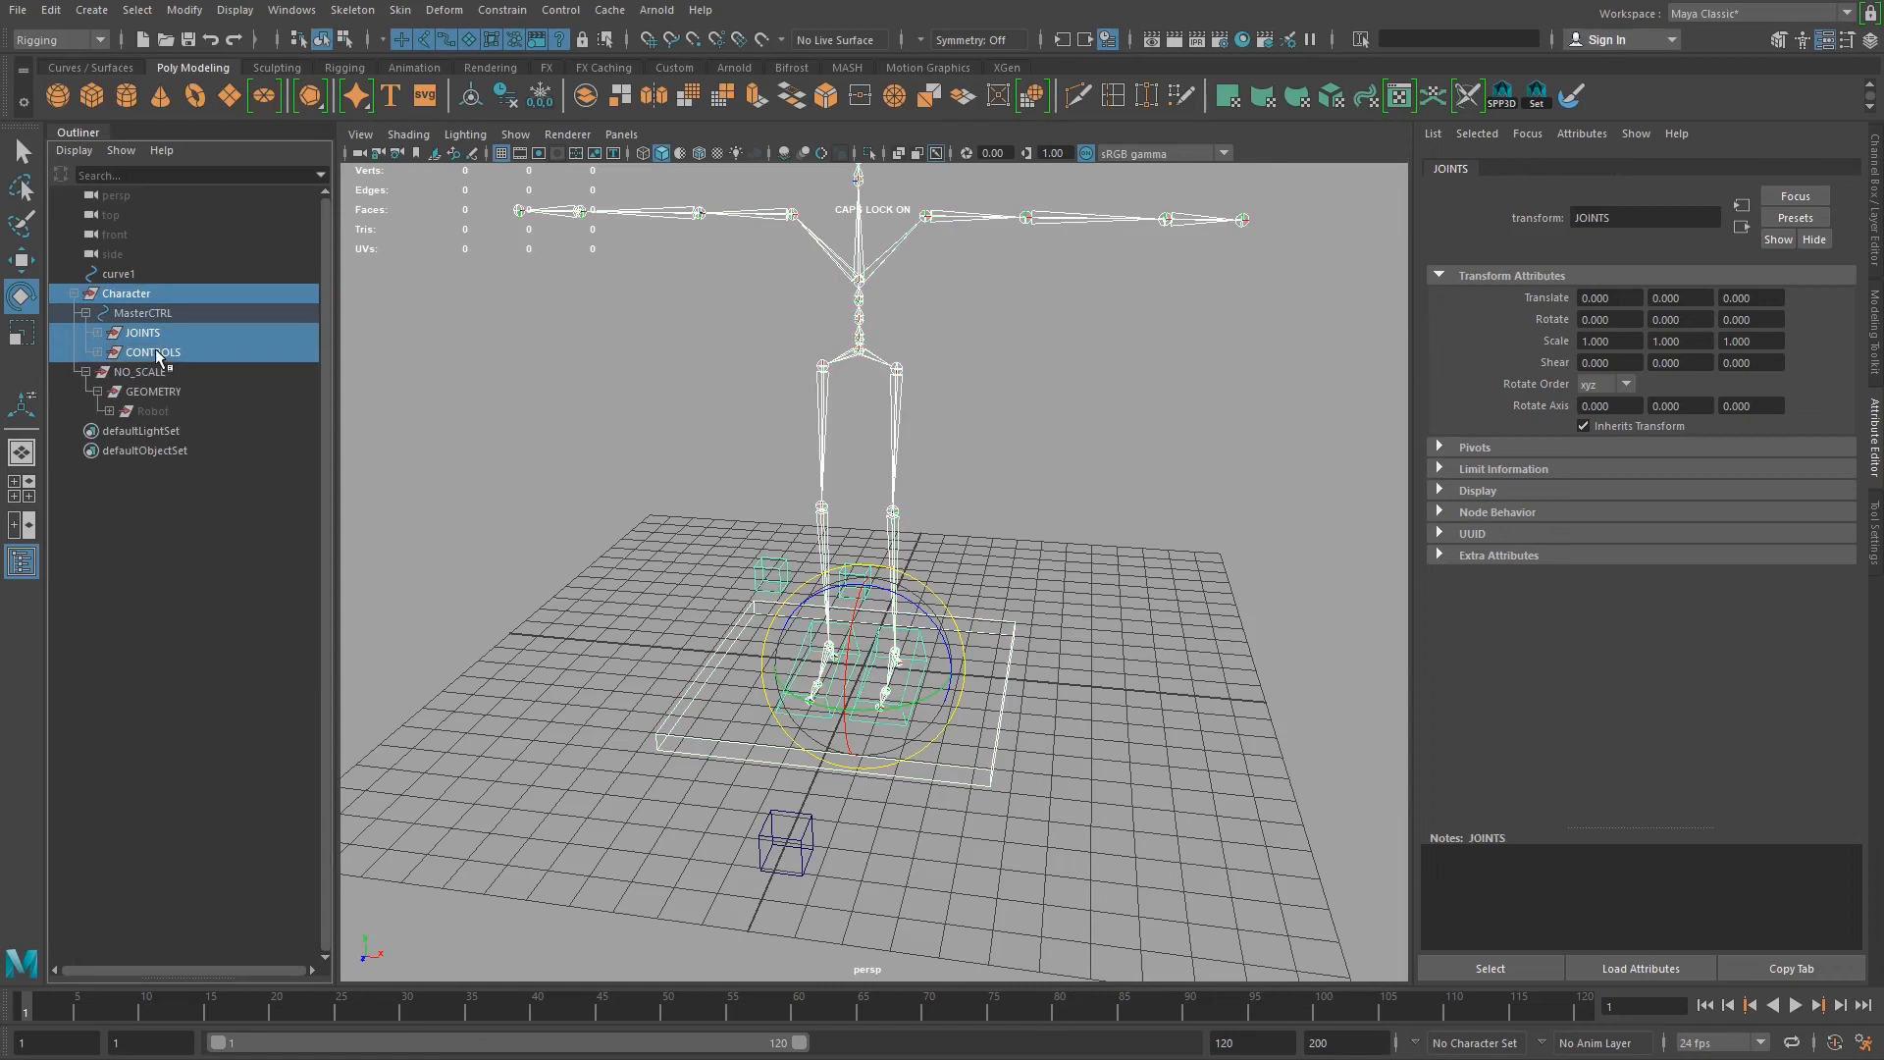
left_click(152, 392, "ctrl")
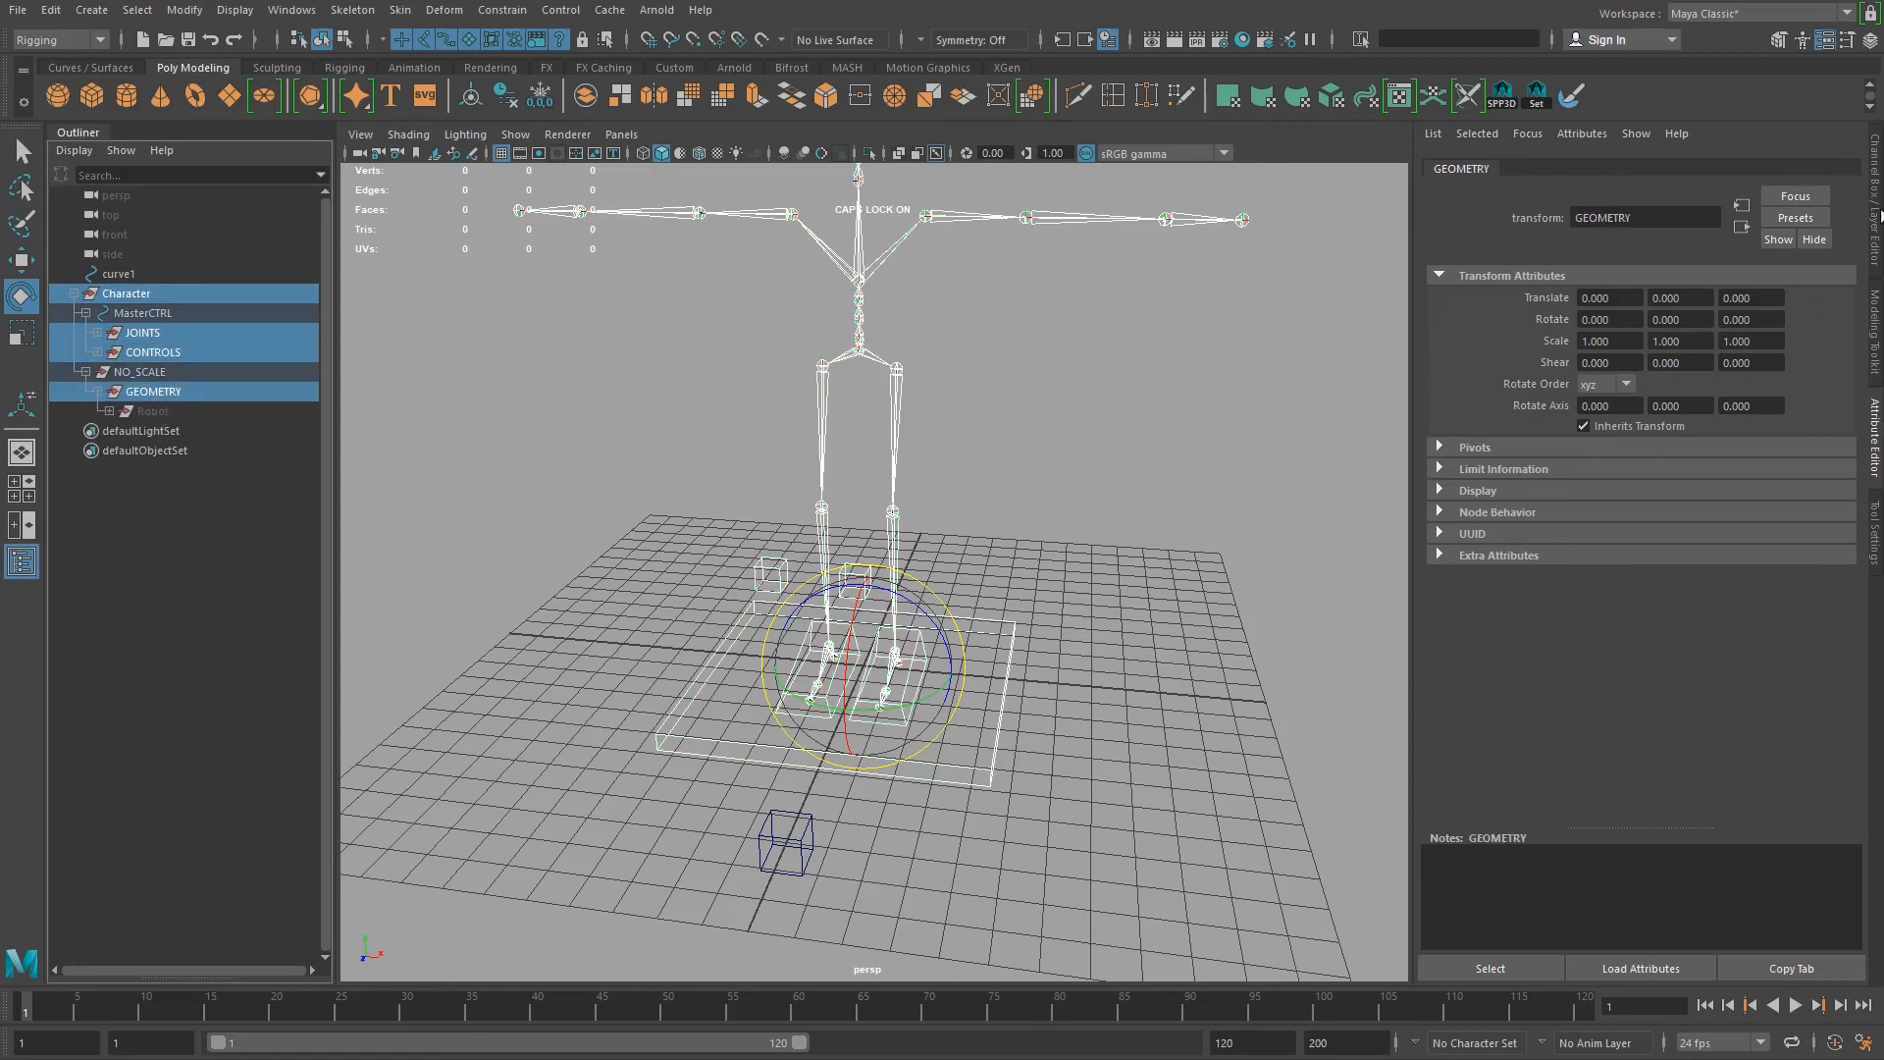
left_click(126, 294)
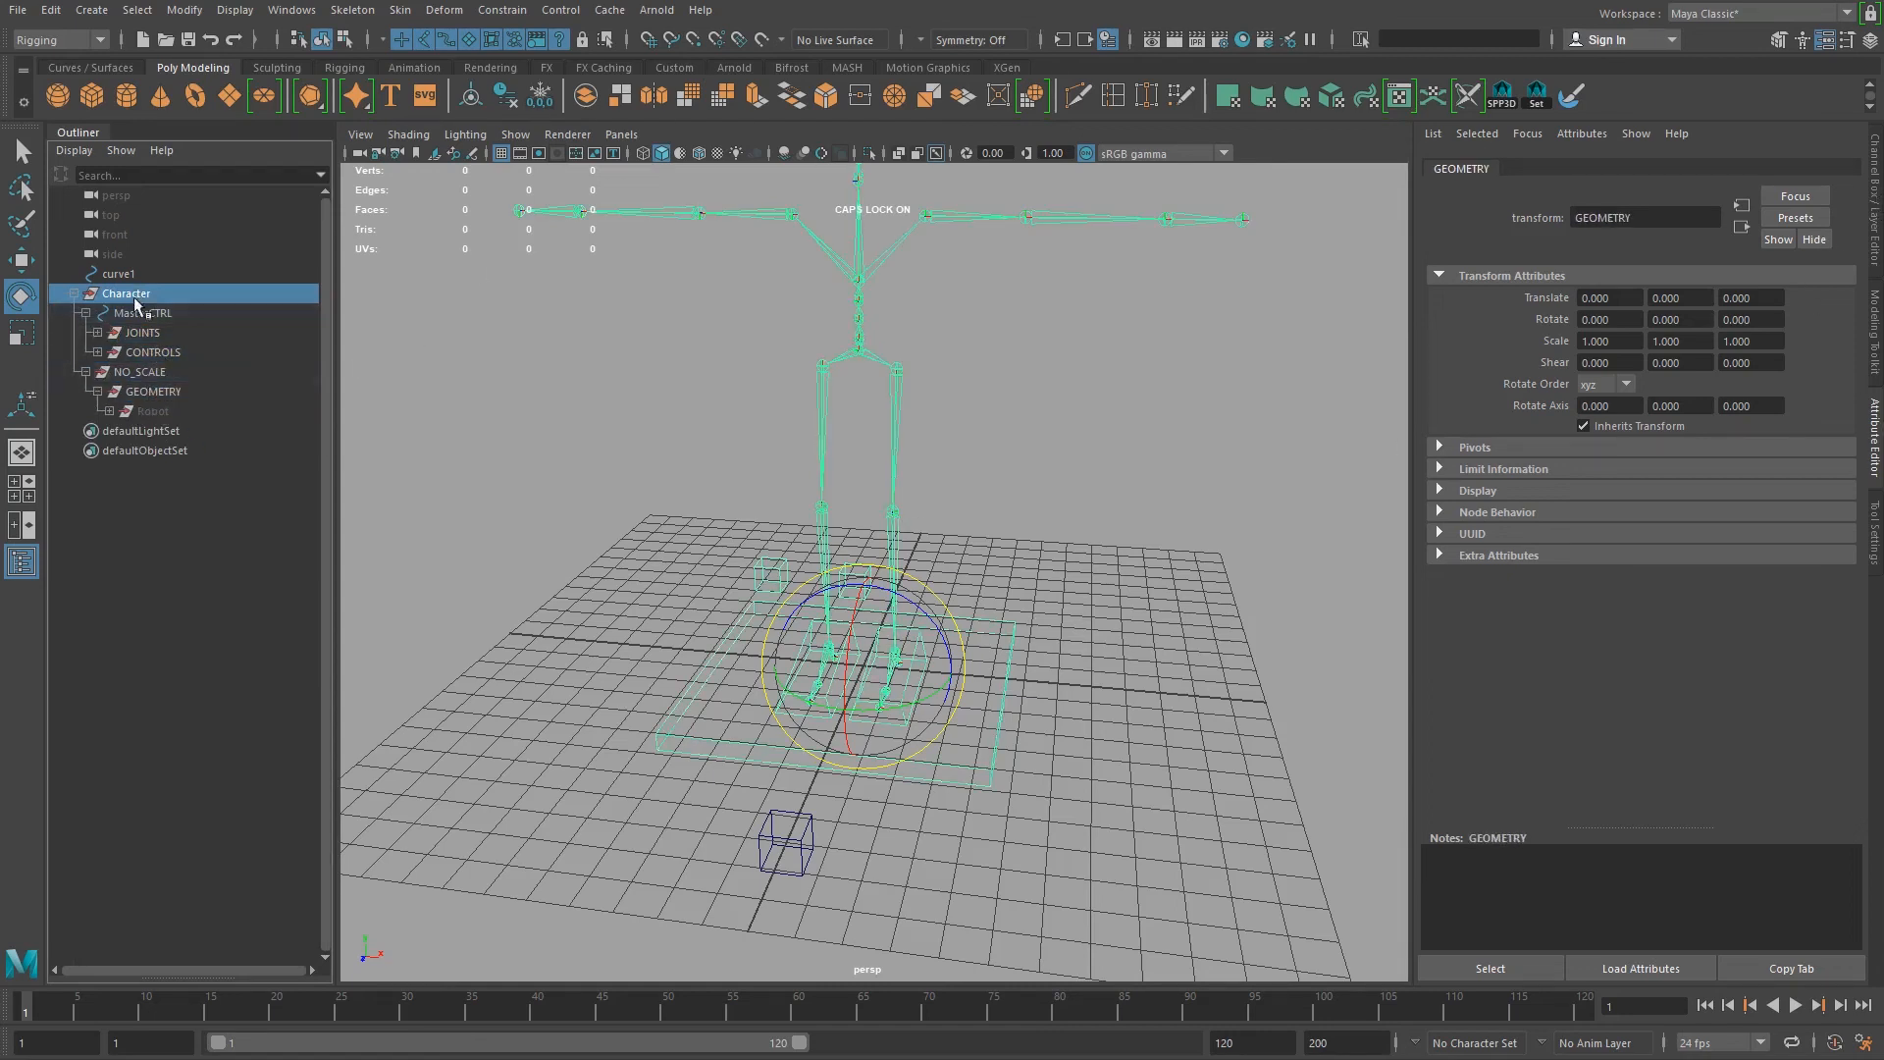
left_click(144, 333, "ctrl")
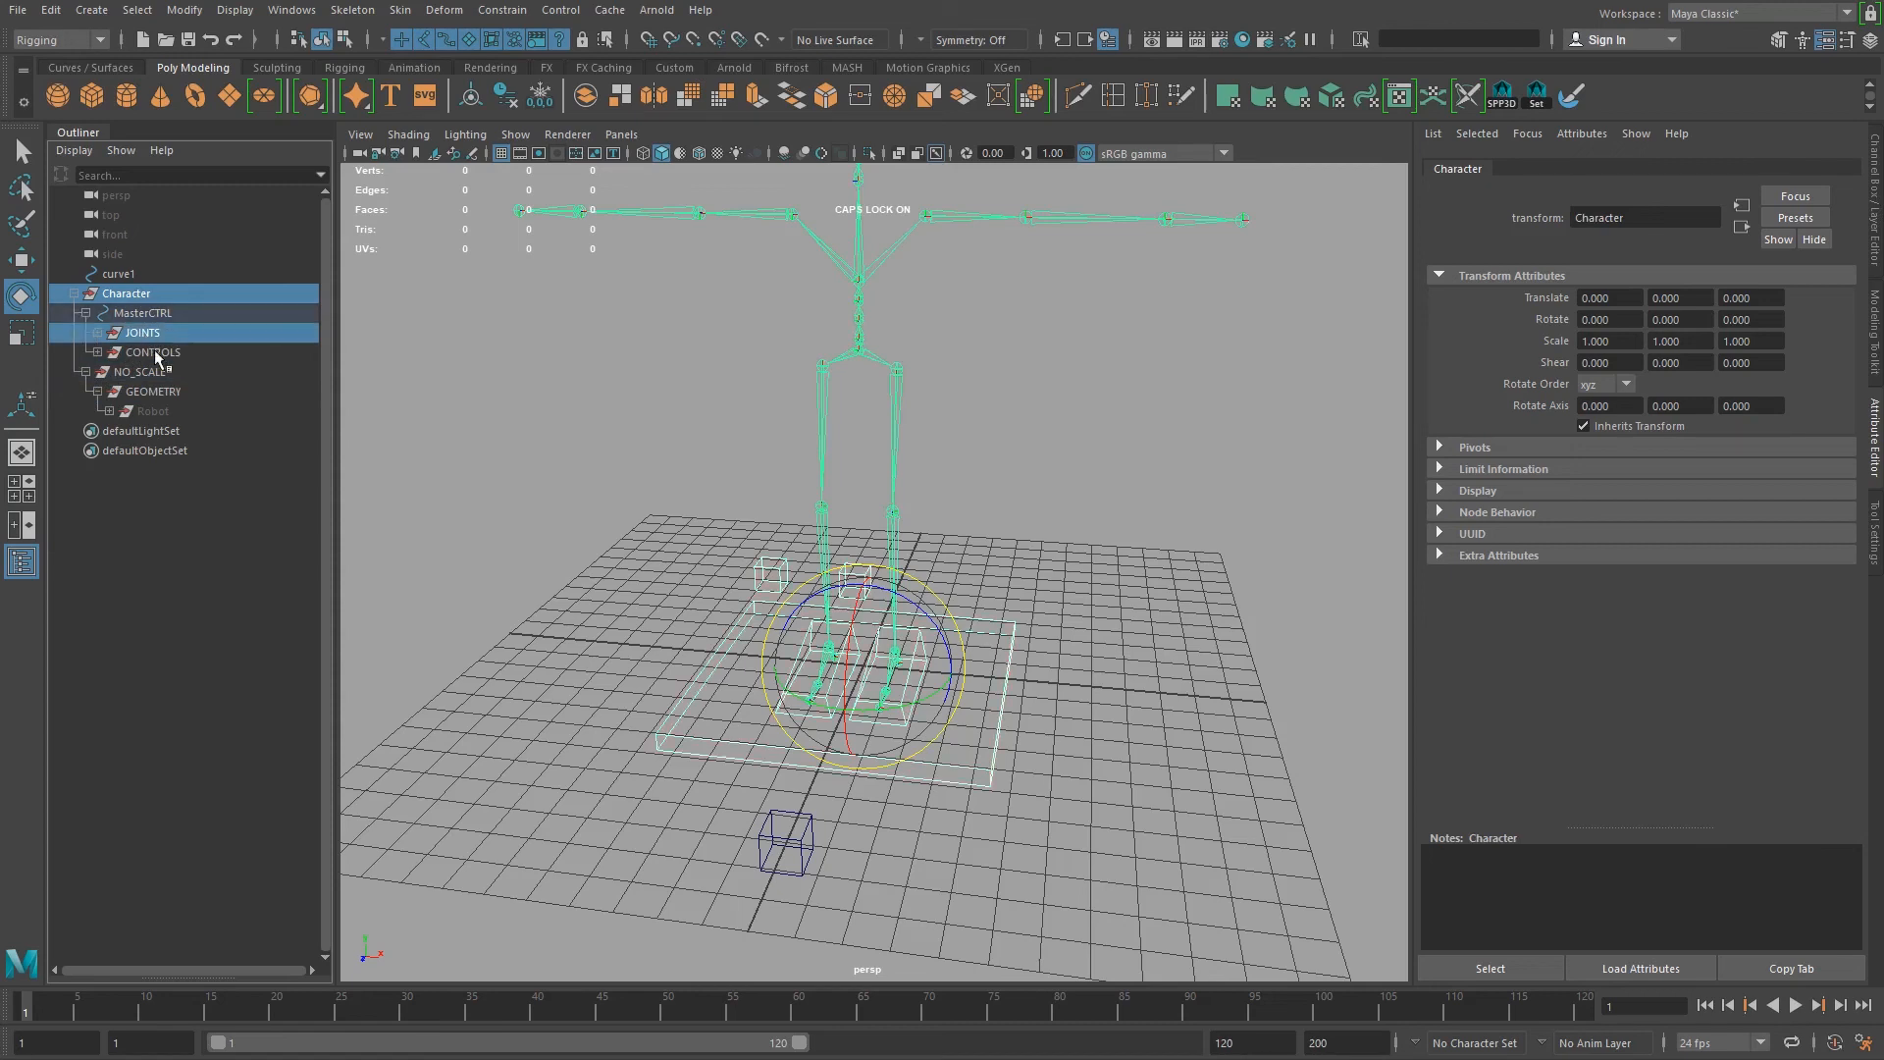
left_click(155, 350, "ctrl")
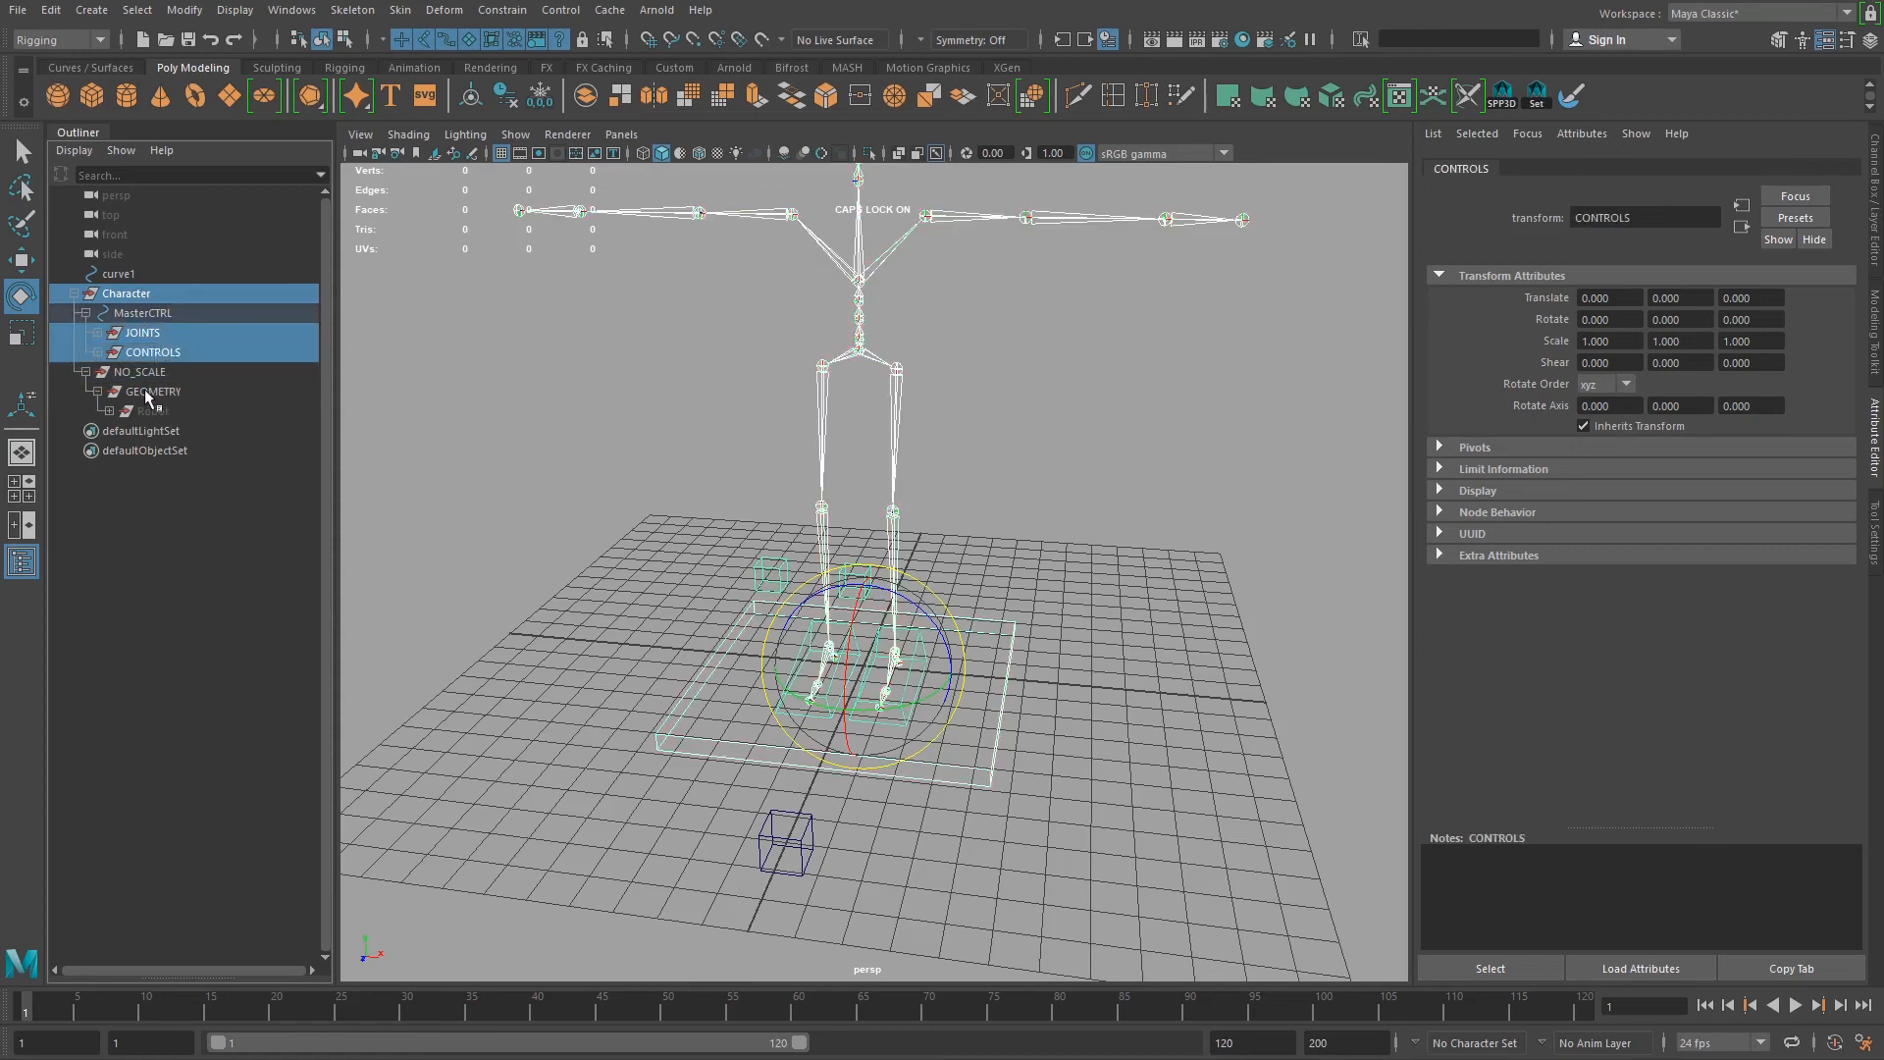
left_click(155, 391, "ctrl")
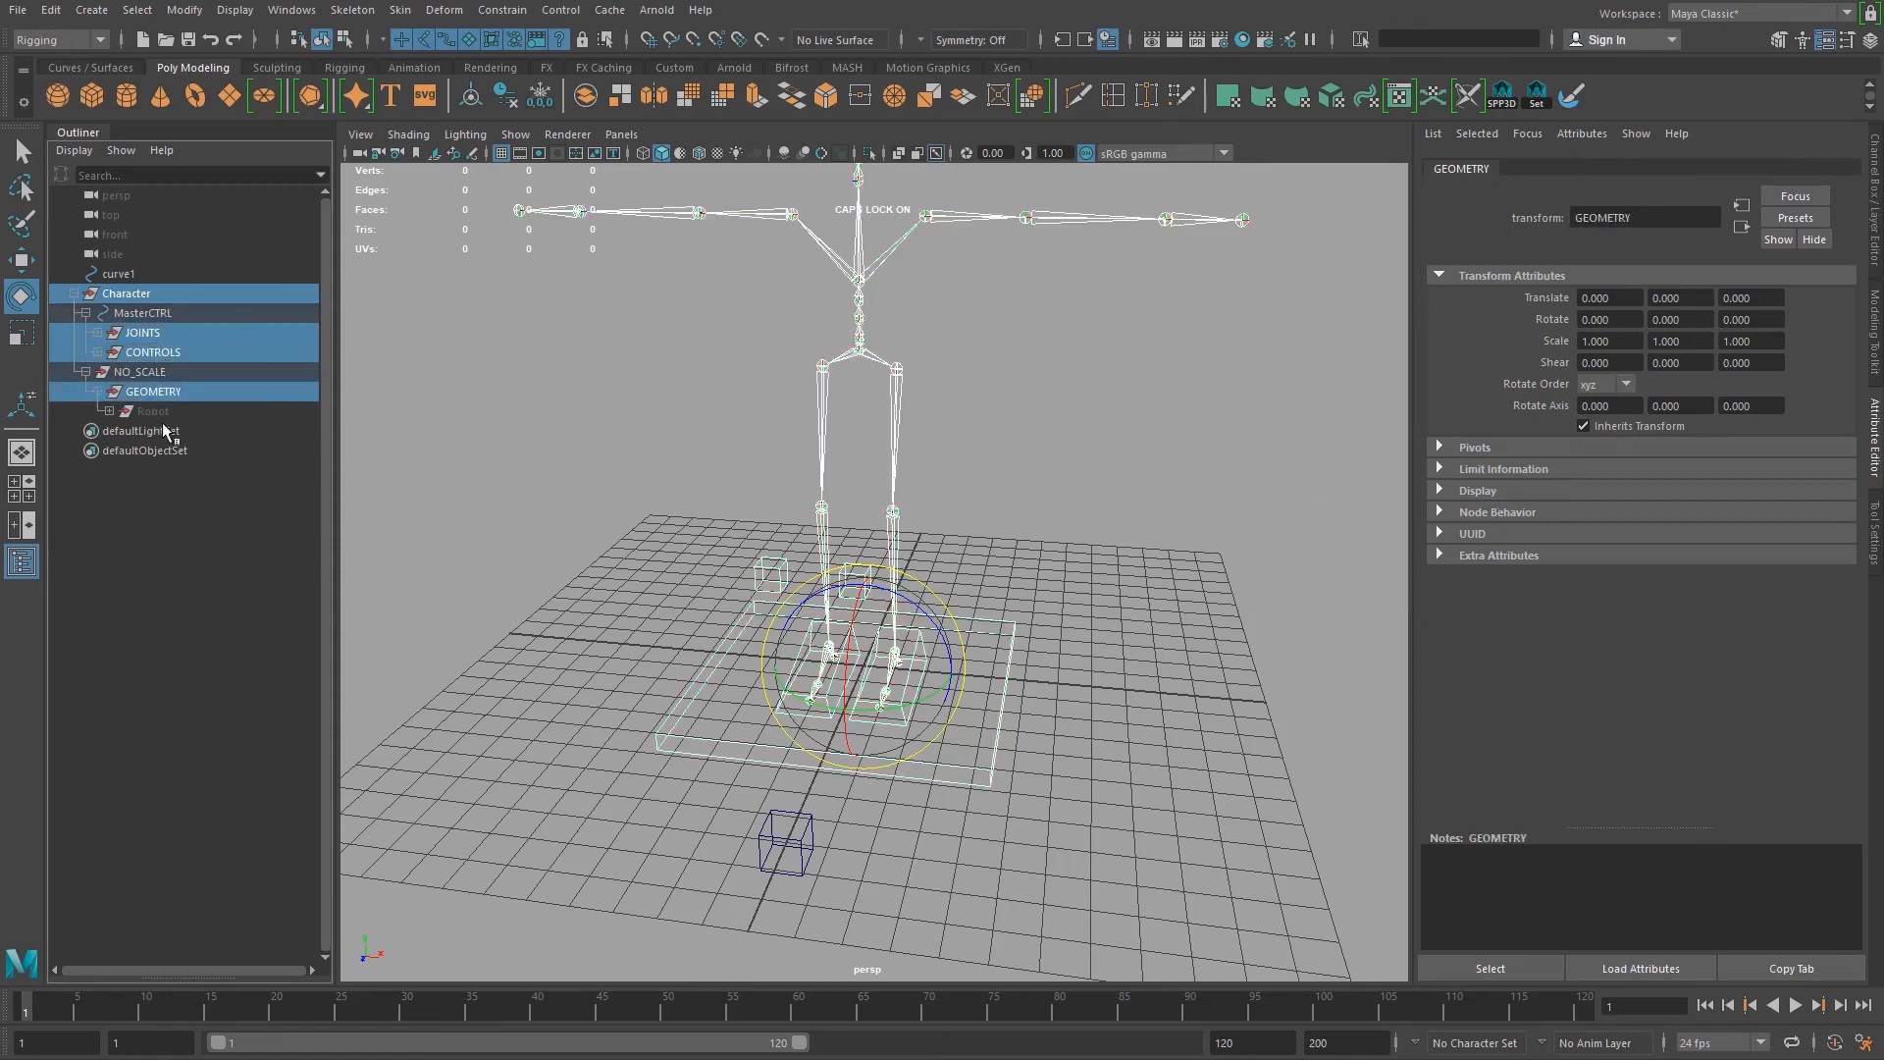
left_click(1875, 189)
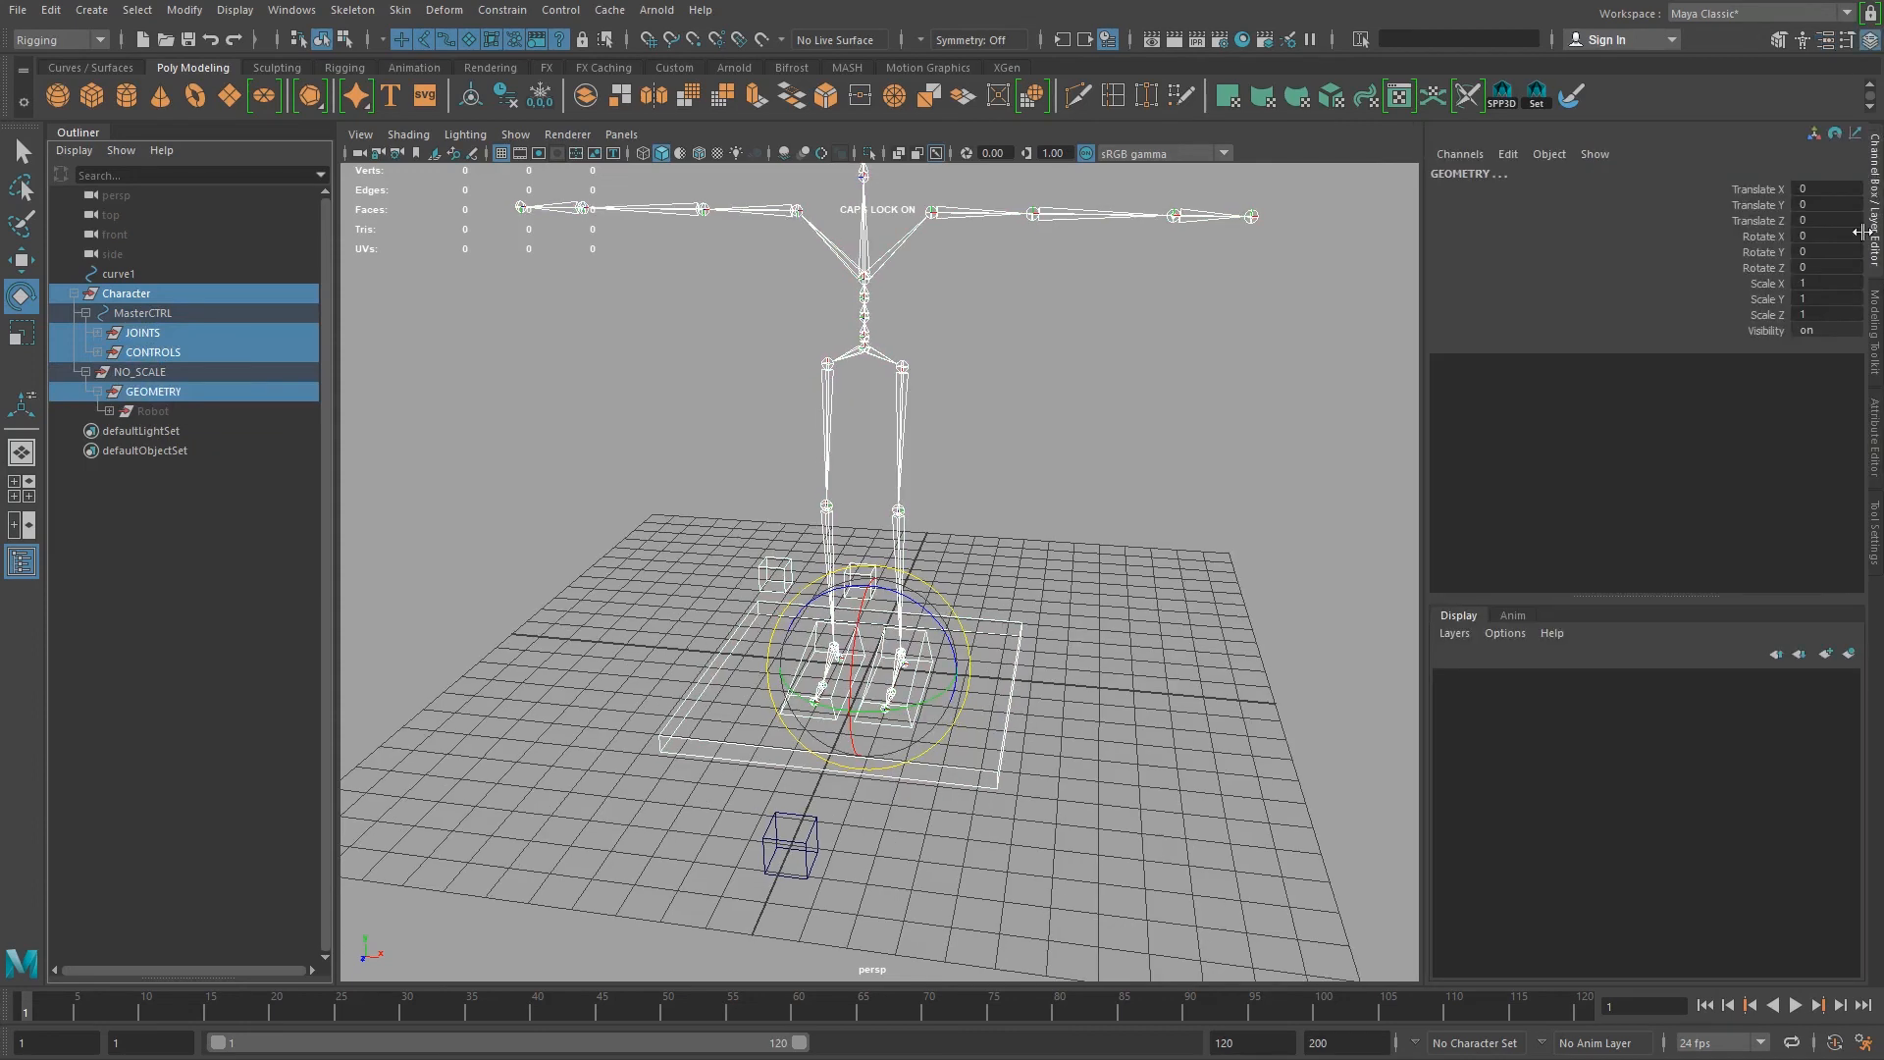
left_click_drag(1769, 312, 1769, 192)
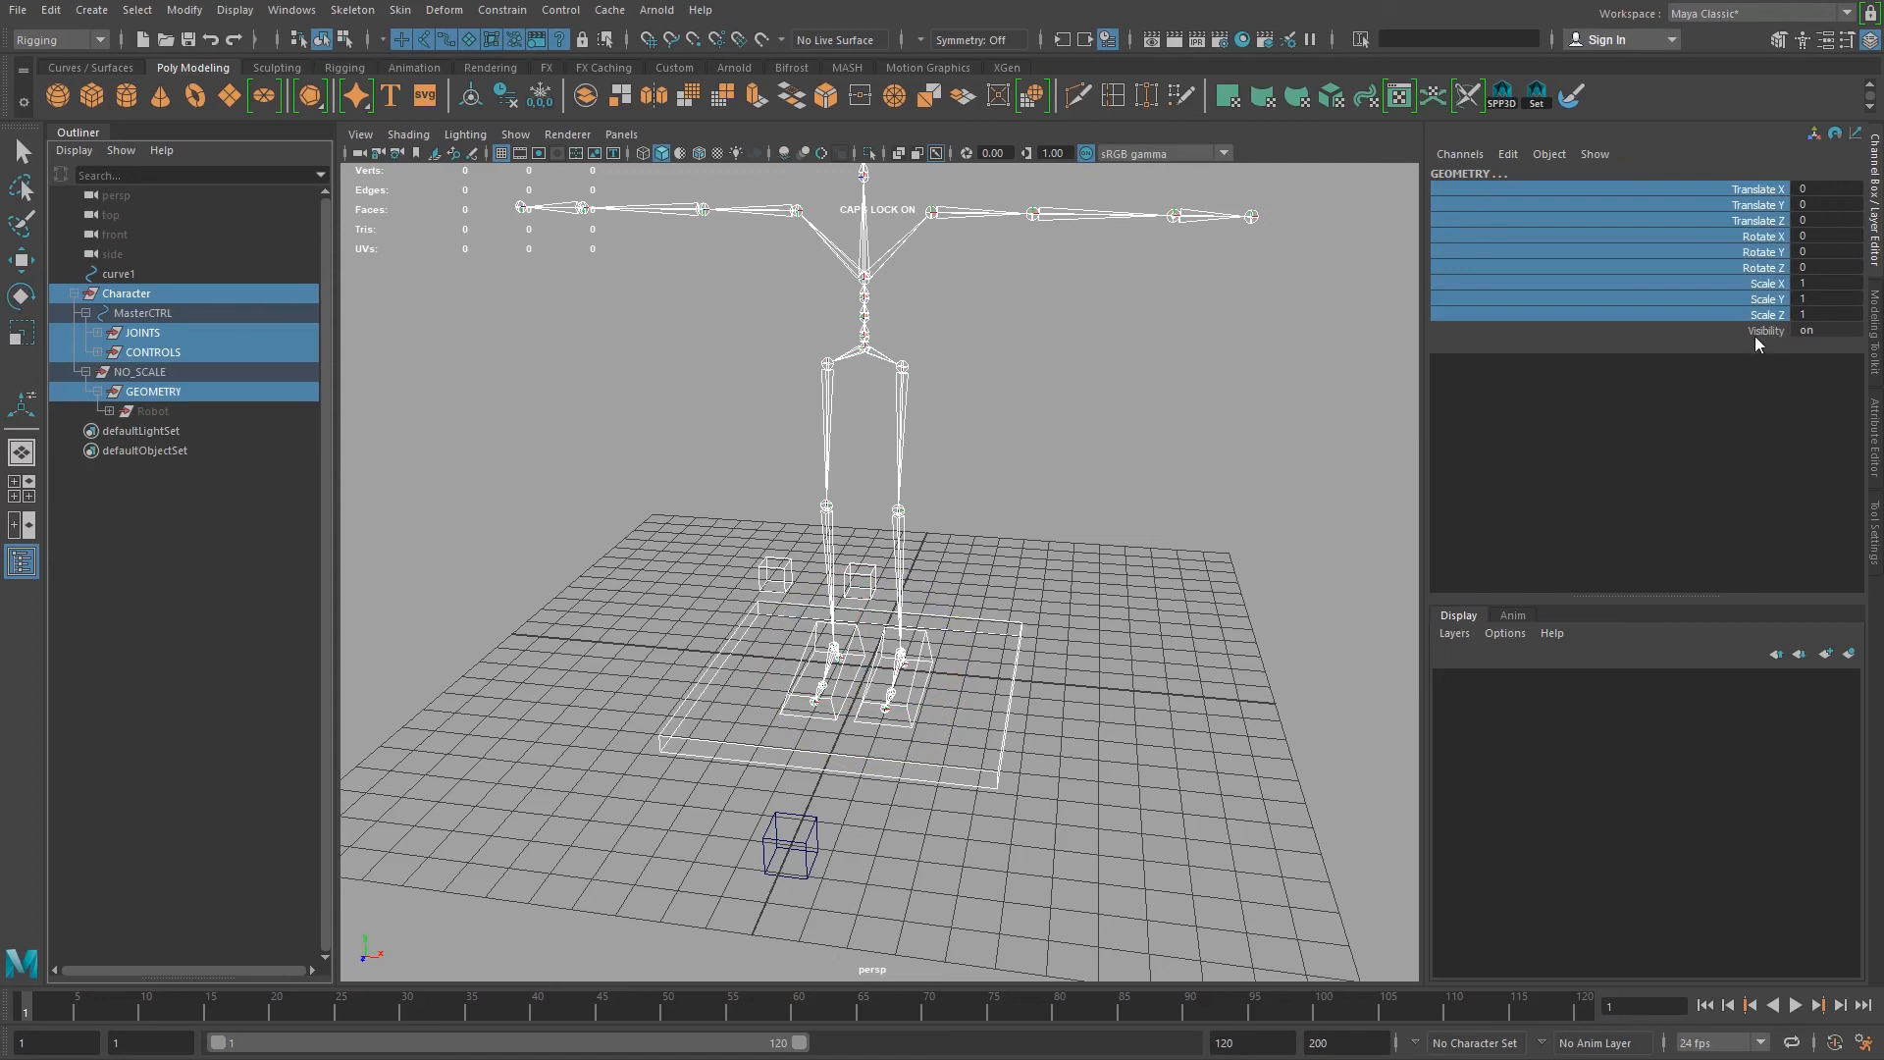
left_click_drag(1775, 192, 1781, 322)
right_click(1774, 238)
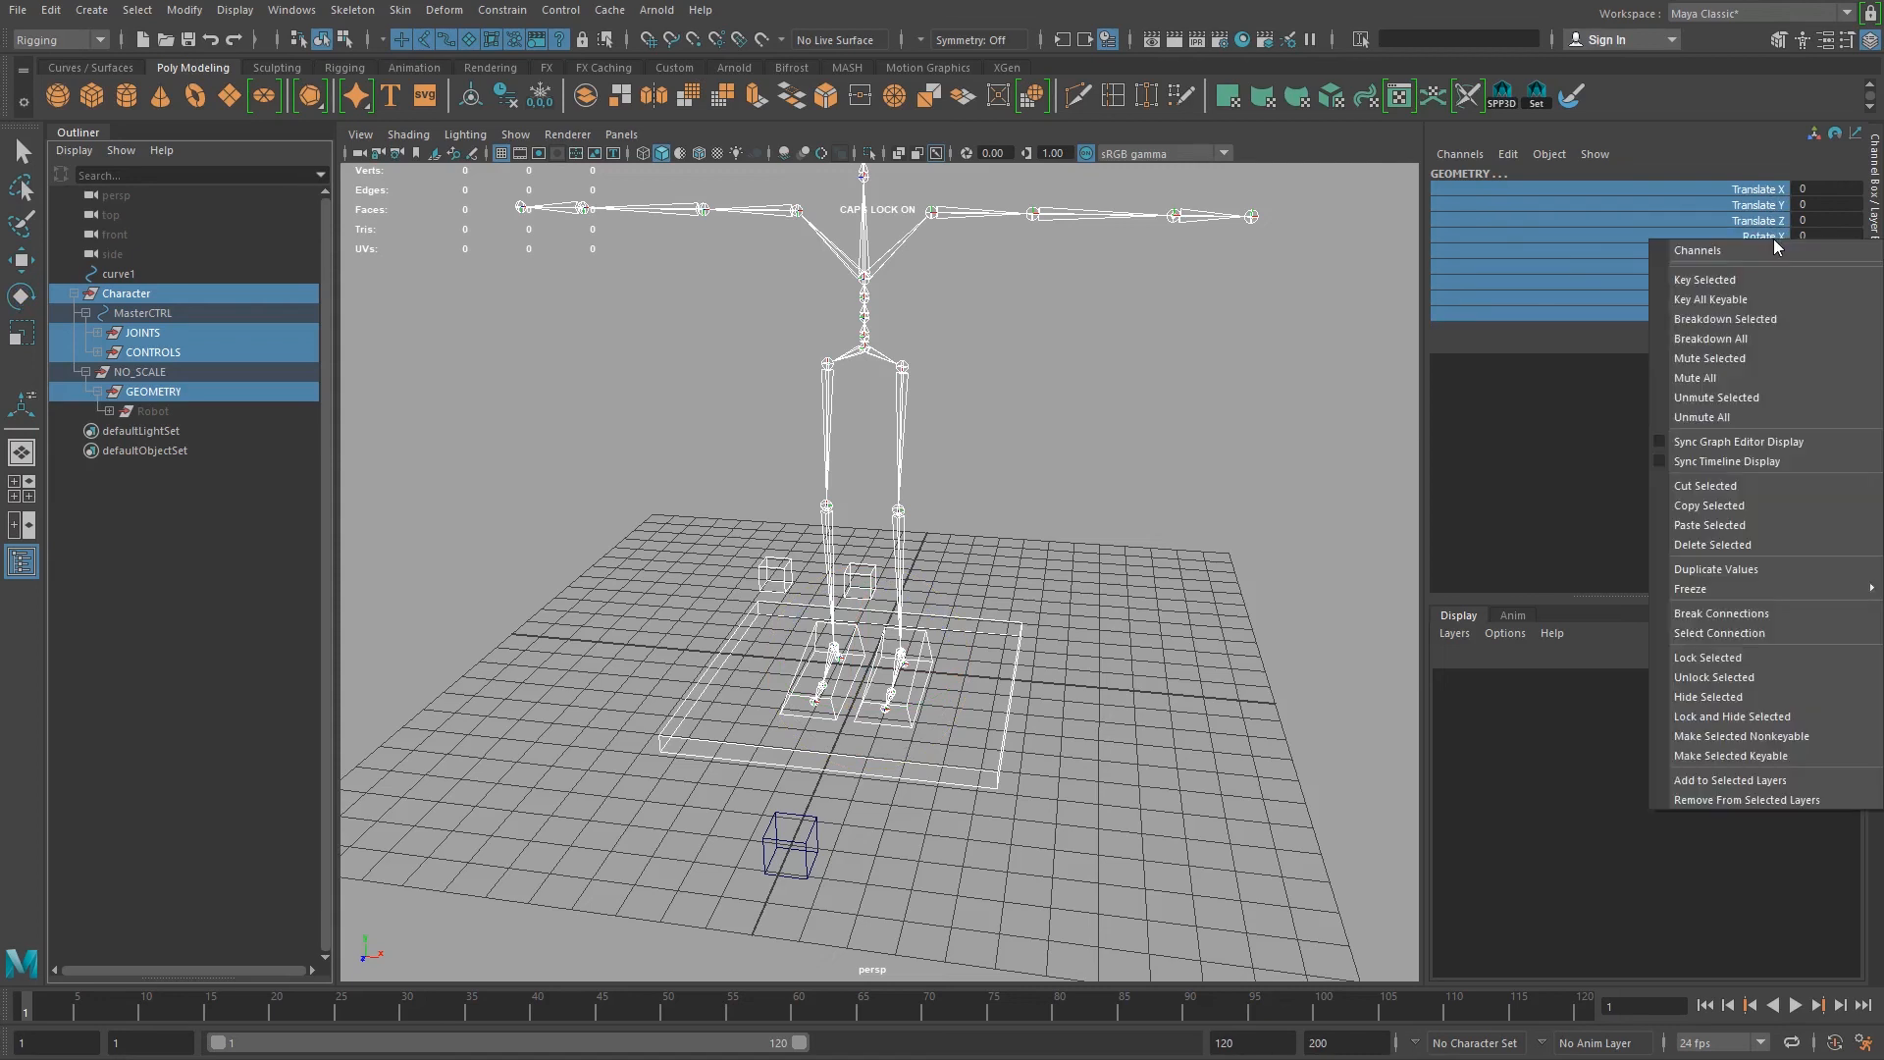
left_click(1717, 720)
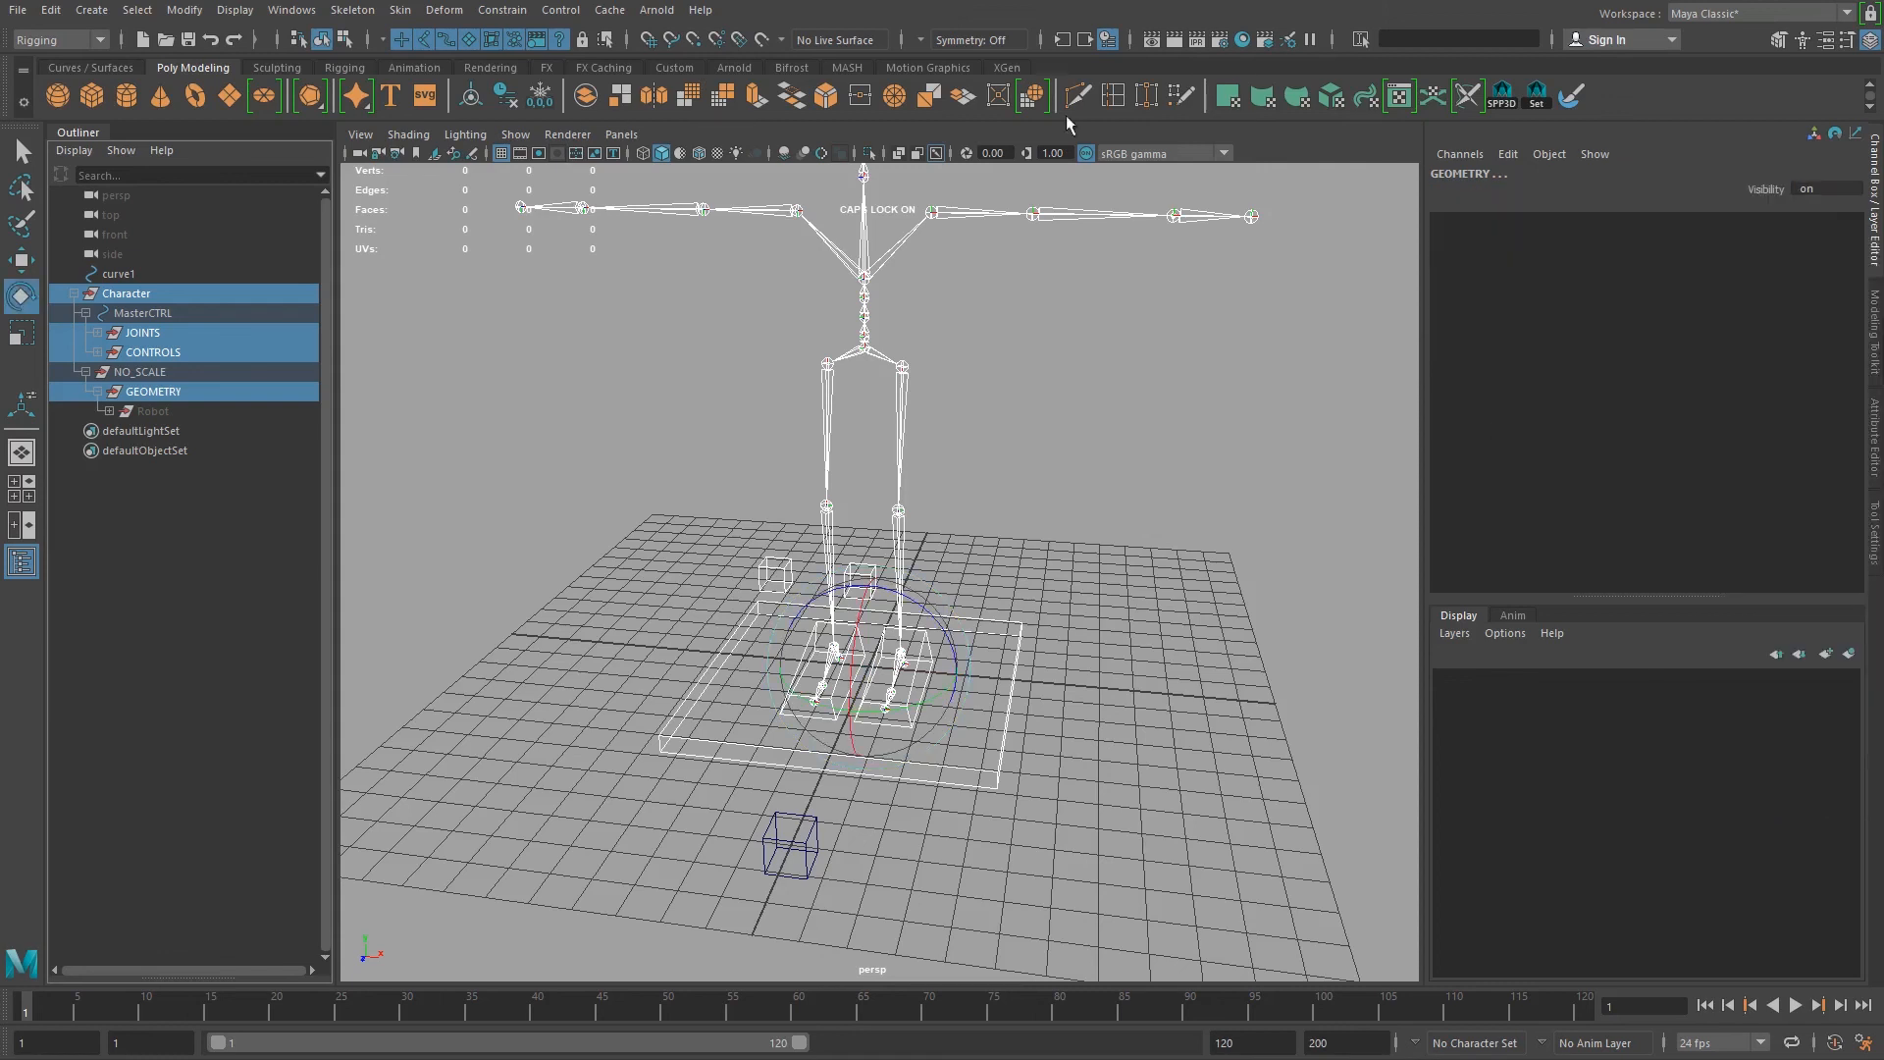
Step: Lock and hide all translate, rotate, scale and visibility channels on the NO_SCALE group
left_click(129, 374)
left_click_drag(1763, 186, 1757, 347)
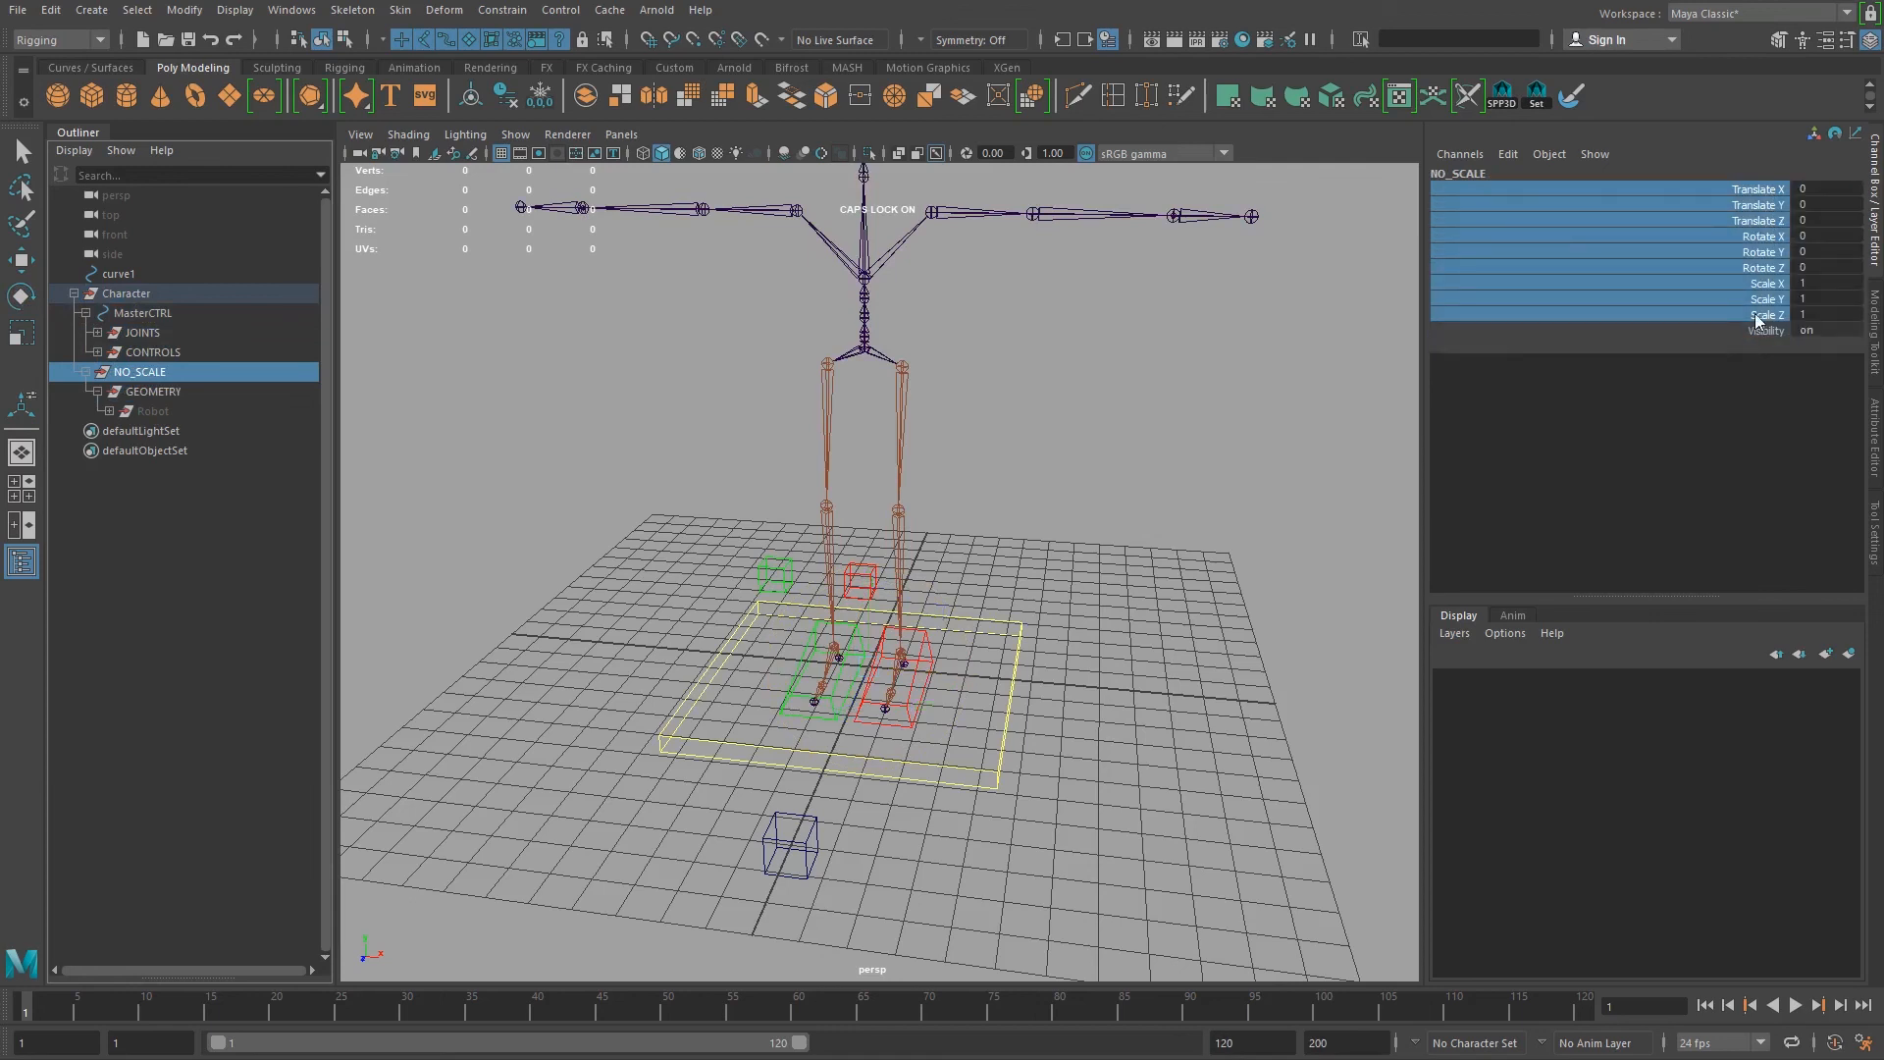
right_click(1785, 257)
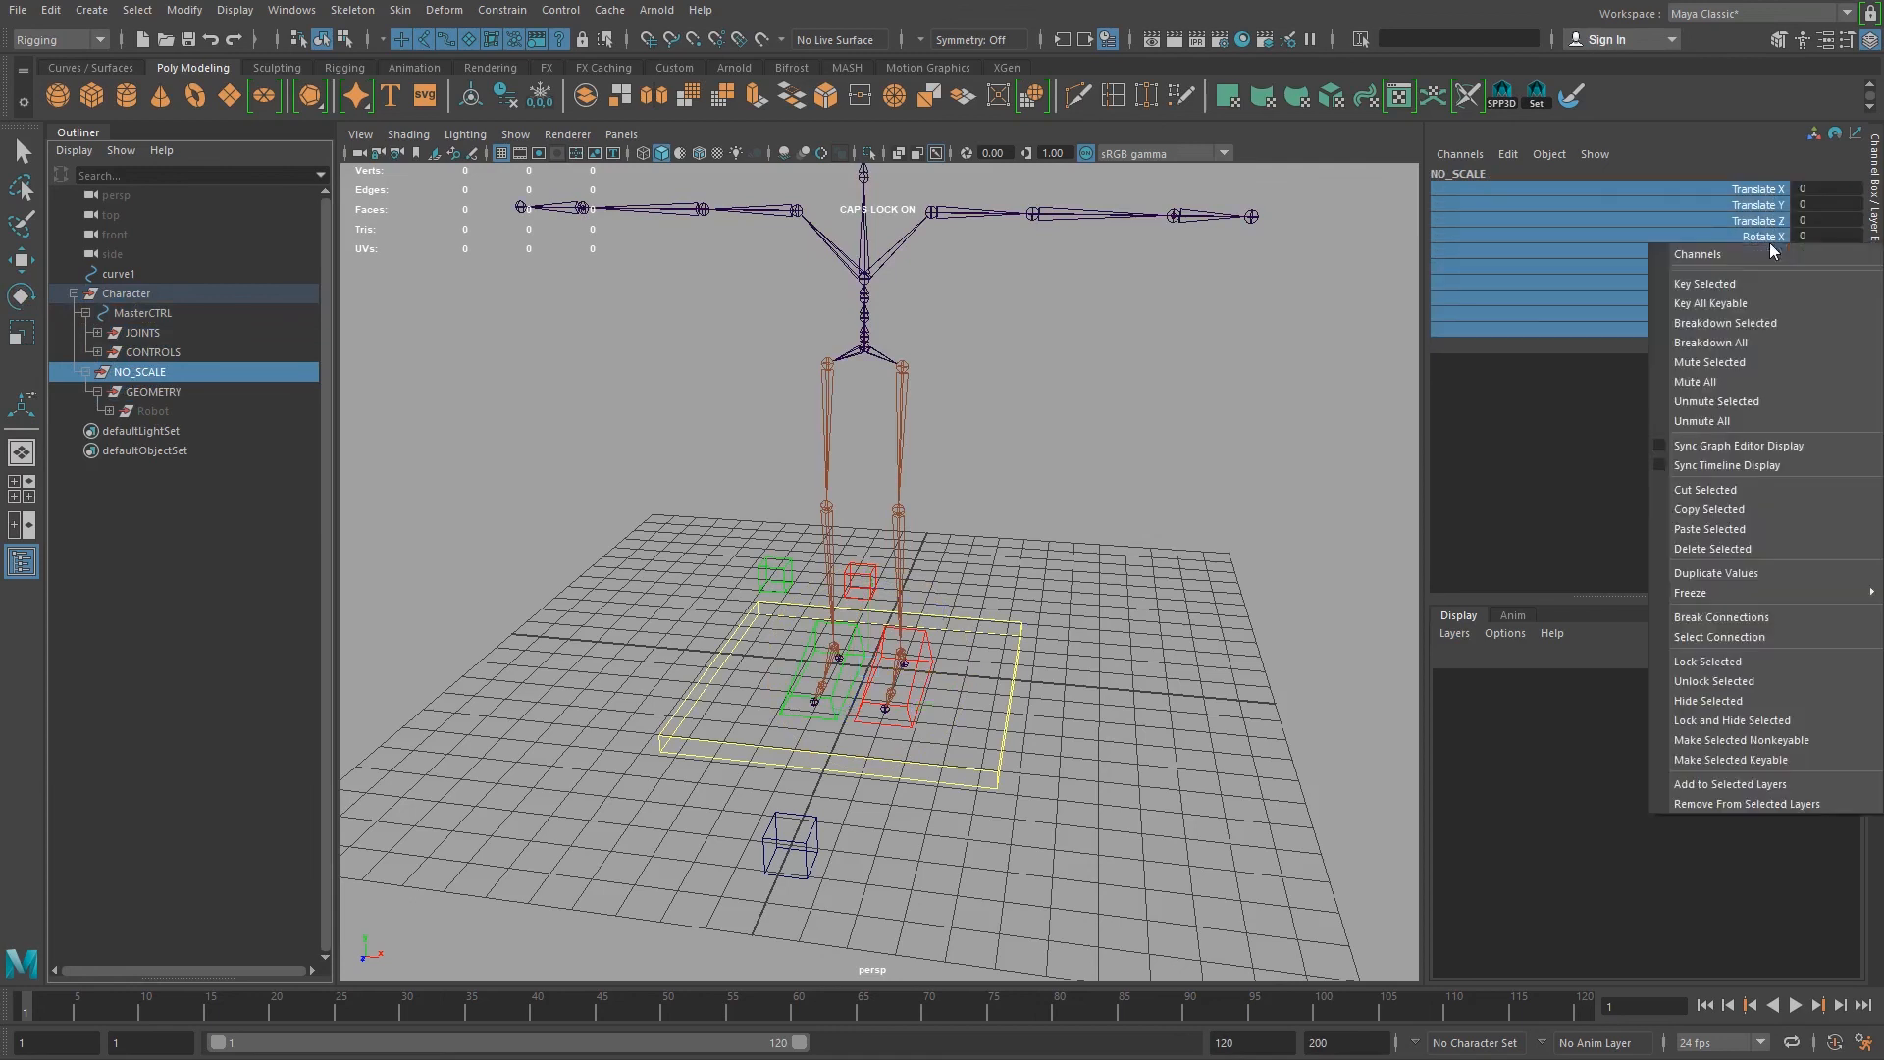
left_click(1735, 720)
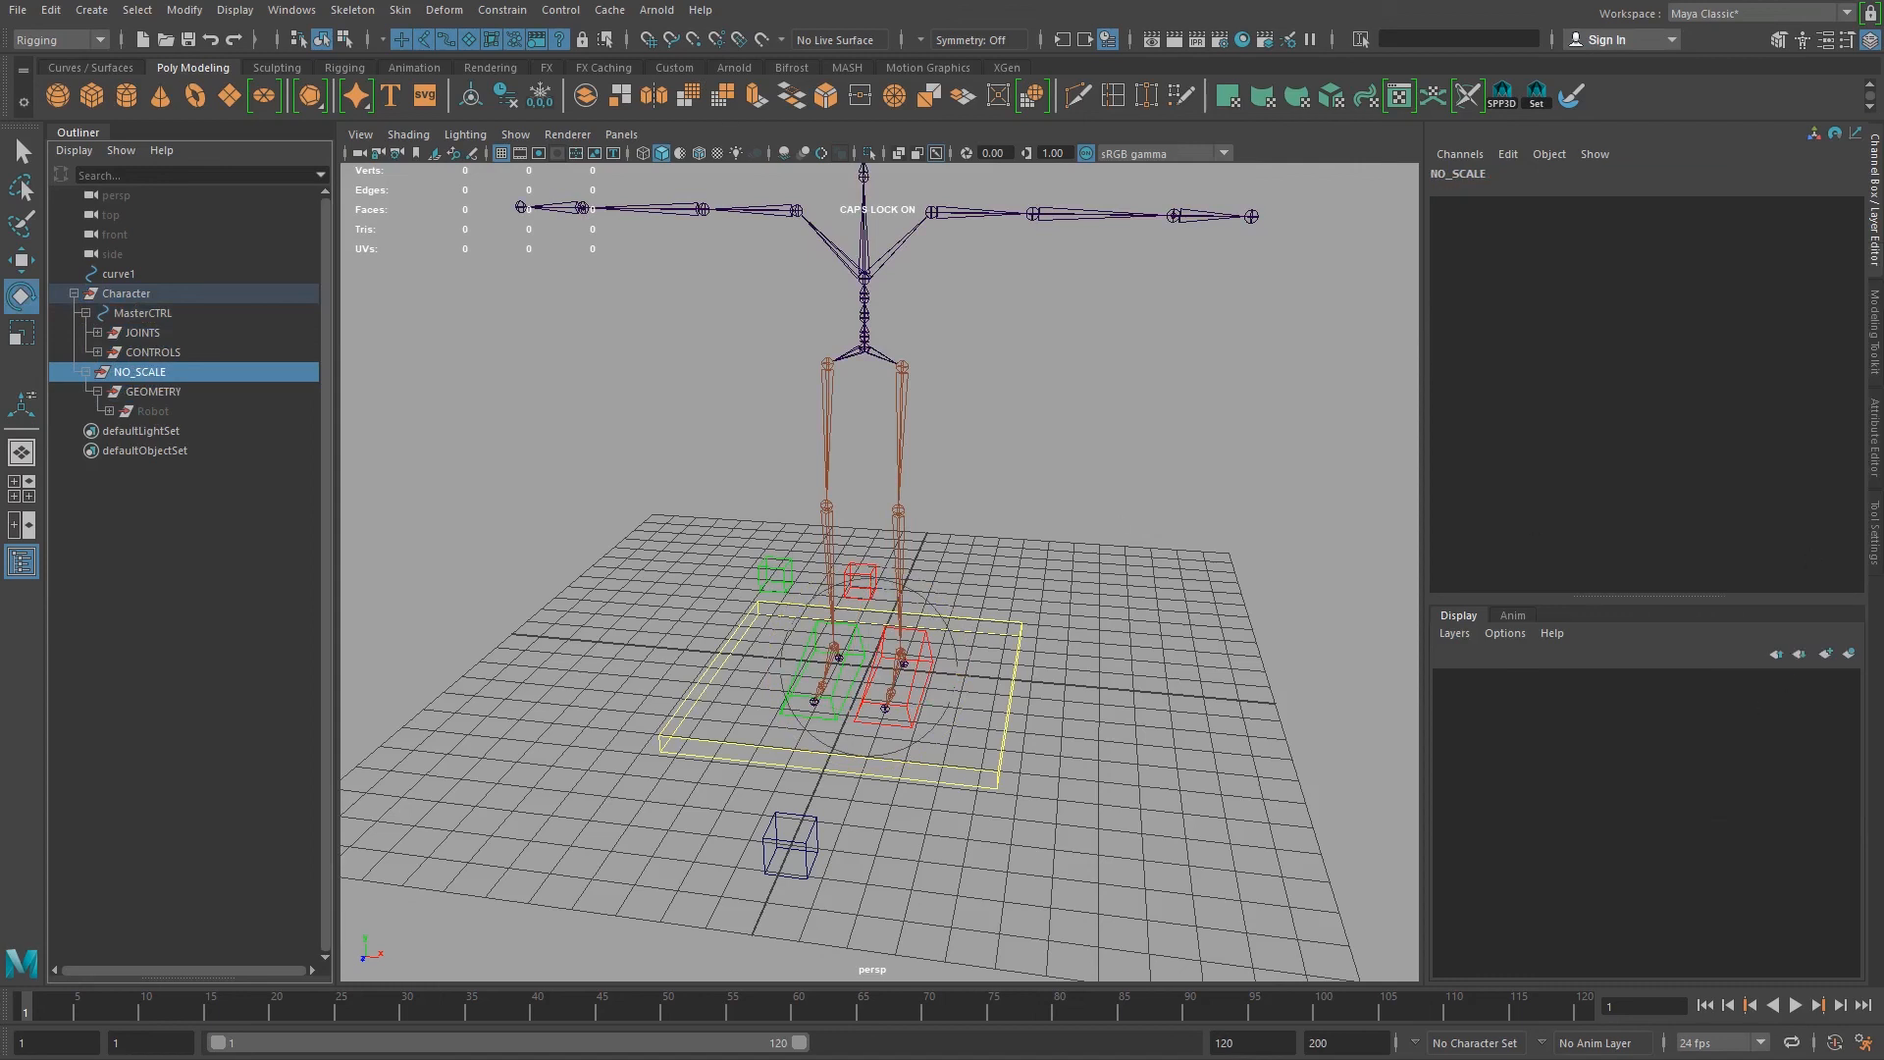